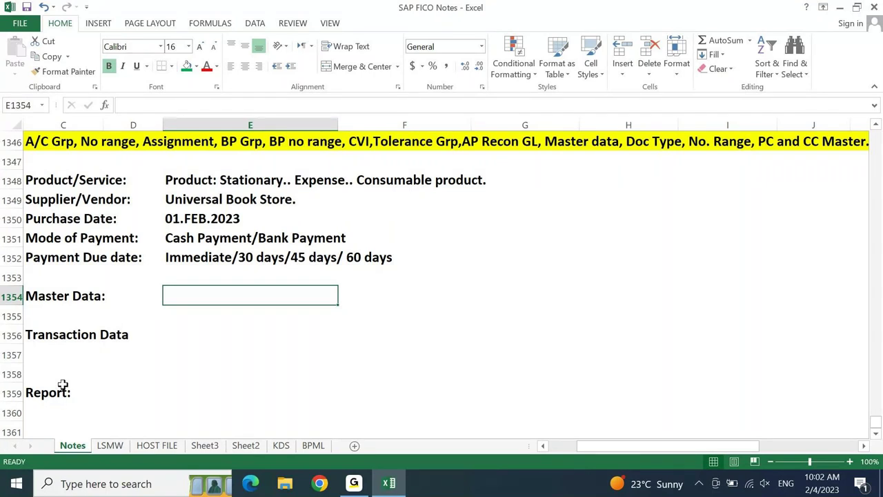
# - Enter 'End User' in E1354 beside Master Data
pyautogui.write('End User')
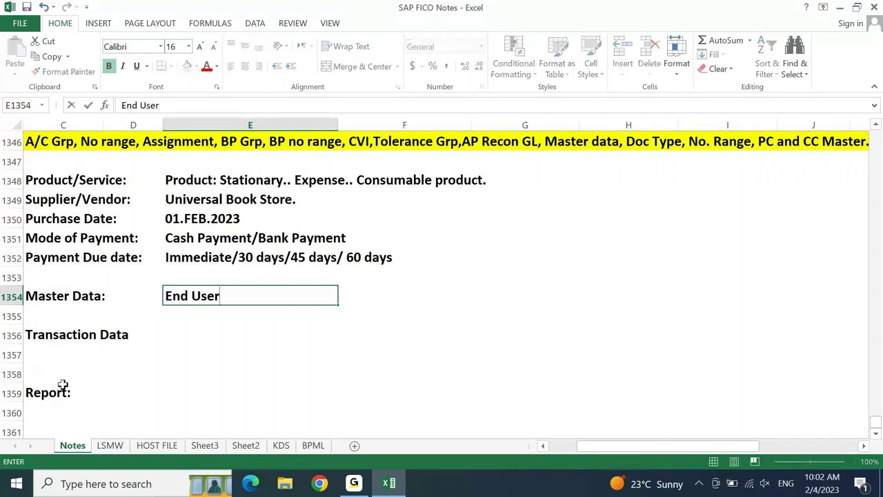
pyautogui.press('Return')
pyautogui.press('Down')
pyautogui.press('Right')
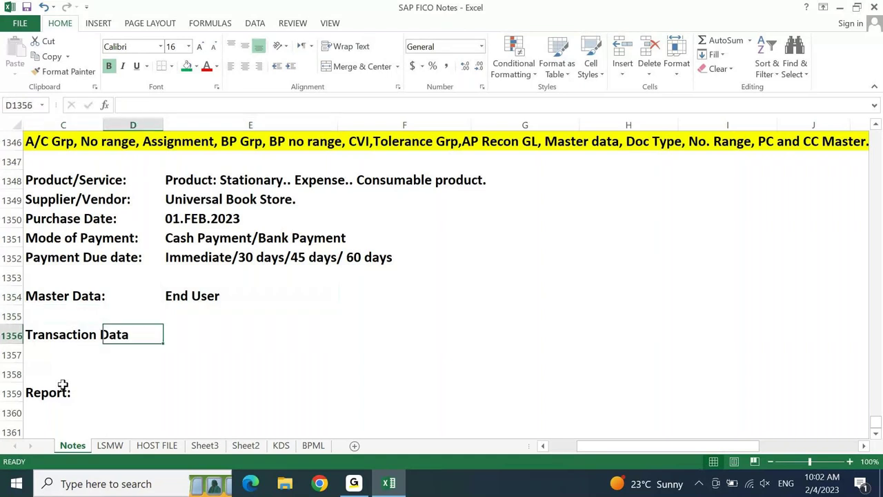
pyautogui.press('Right')
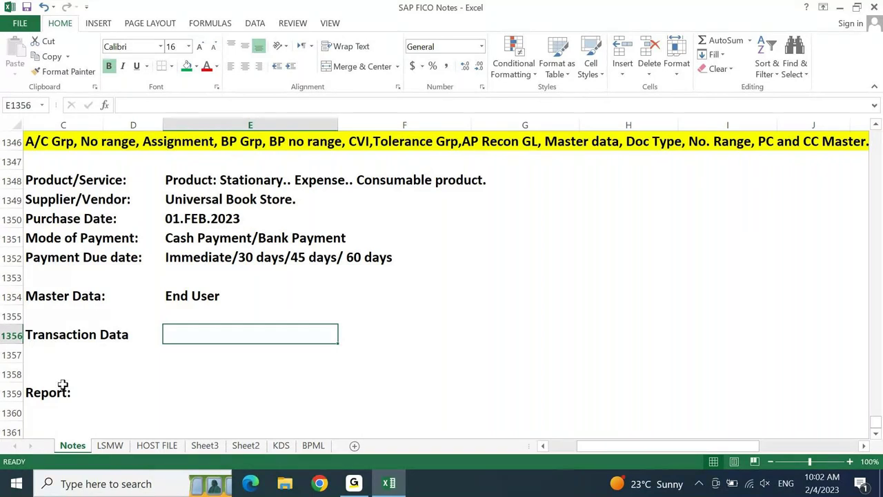
# - Copy 'End User' into E1356 and E1359 beside Transaction Data and Report
pyautogui.press('Up')
pyautogui.press('Up')
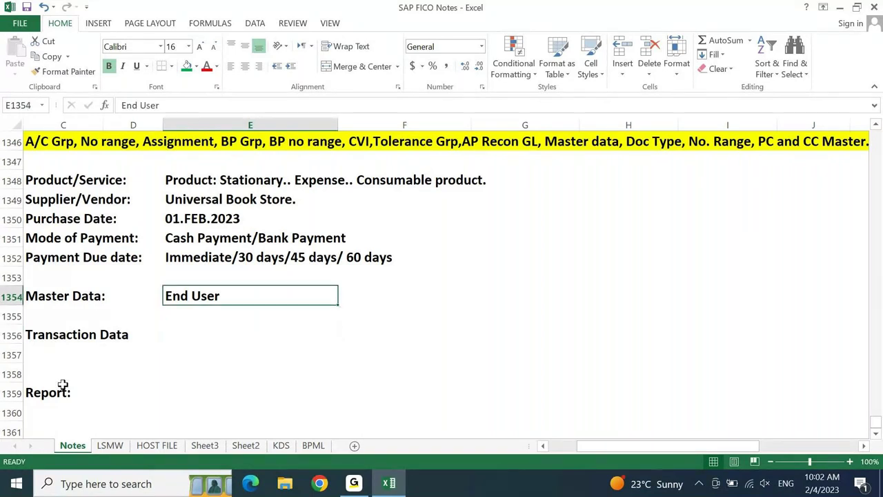
pyautogui.hotkey('ctrl', 'c')
pyautogui.press('Down')
pyautogui.press('Down')
pyautogui.hotkey('ctrl', 'v')
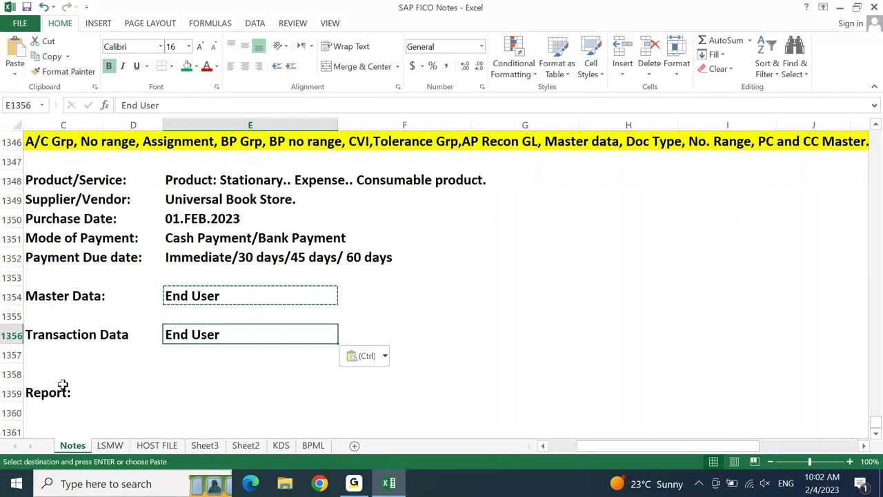
pyautogui.press('Down')
pyautogui.press('Down')
pyautogui.press('Down')
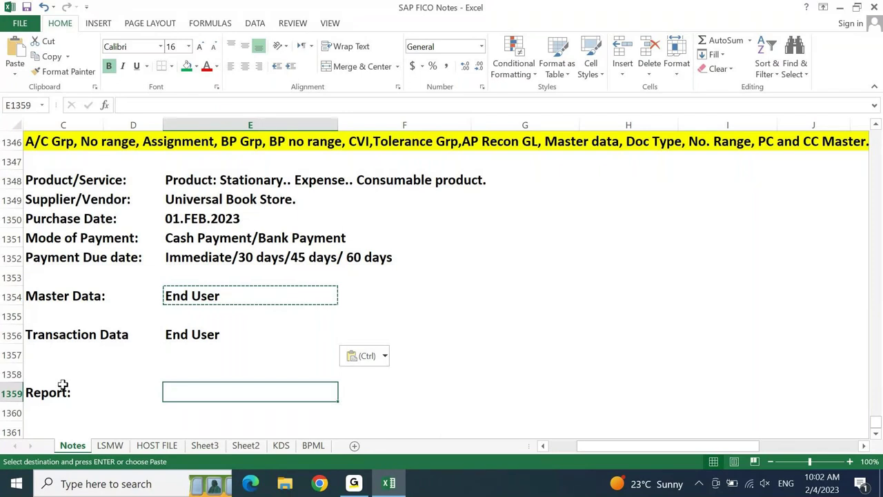
pyautogui.hotkey('ctrl', 'v')
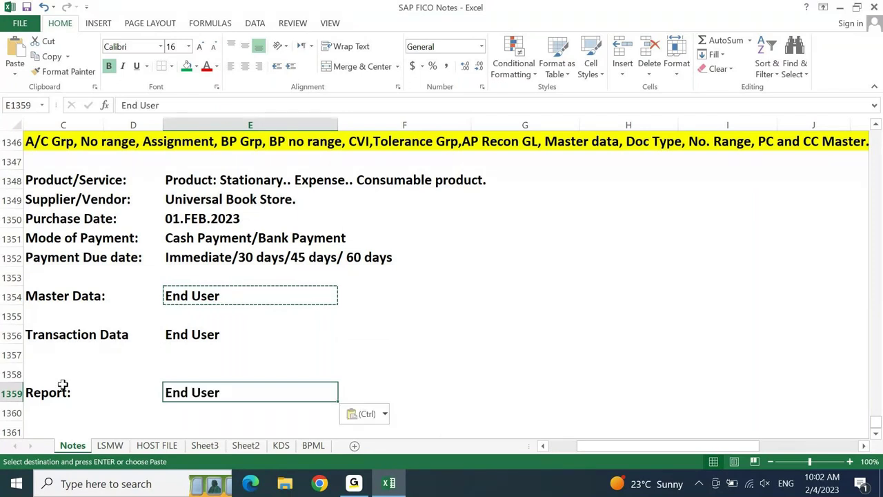
pyautogui.press('Escape')
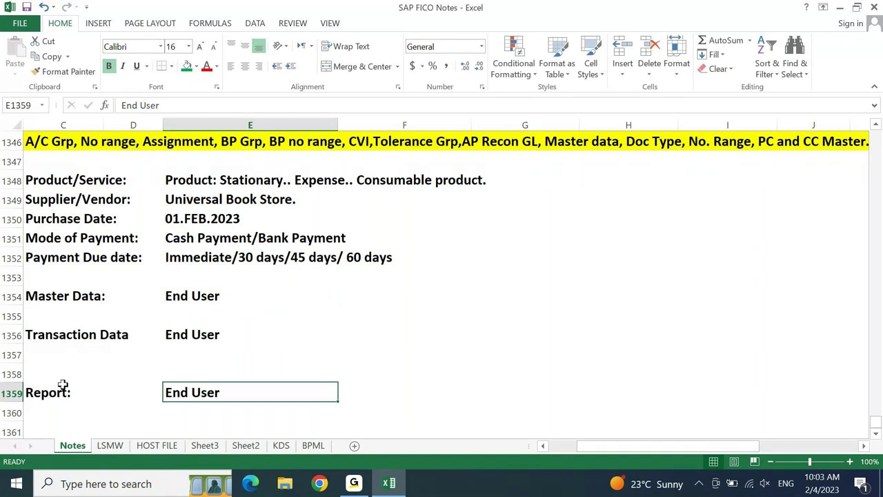
pyautogui.press('Up')
pyautogui.press('Up')
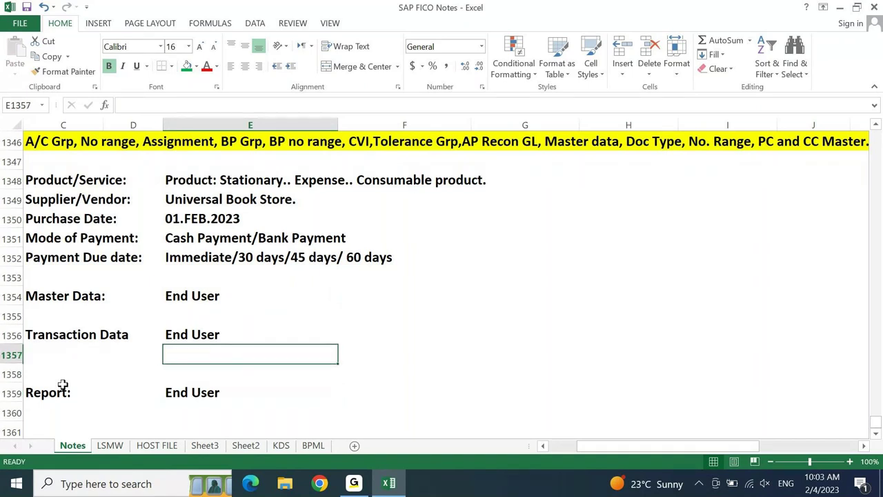
pyautogui.press('Up')
pyautogui.press('Up')
pyautogui.press('Up')
pyautogui.press('Right')
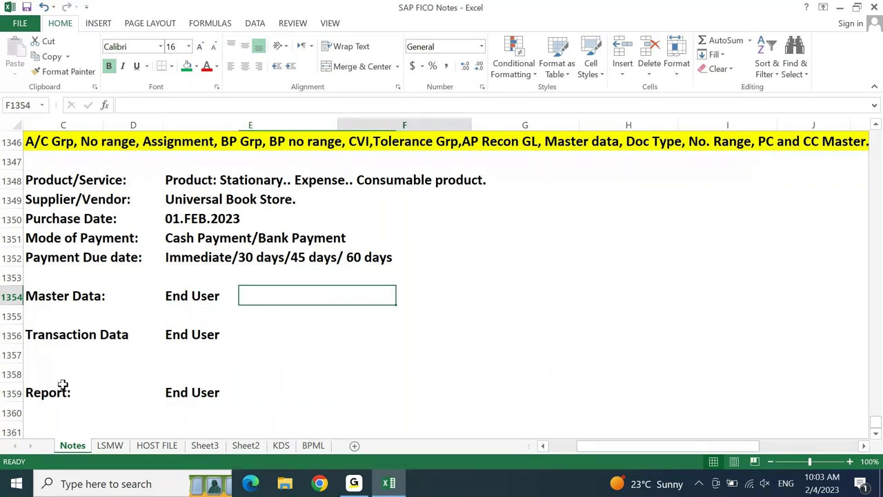
# - Enter 'IMG/EASY ACCESS' in F1354 and copy it into F1356 and F1359
pyautogui.write('IMG/EASY ACCE')
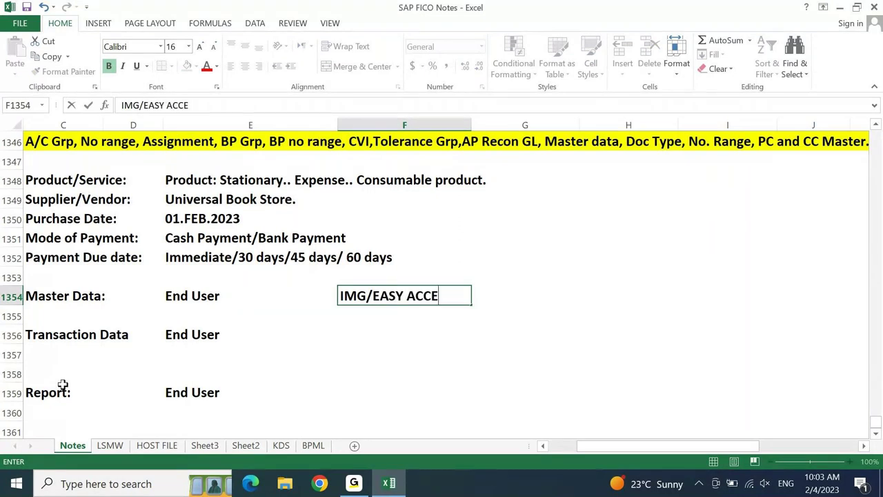
pyautogui.write('SS')
pyautogui.press('Up')
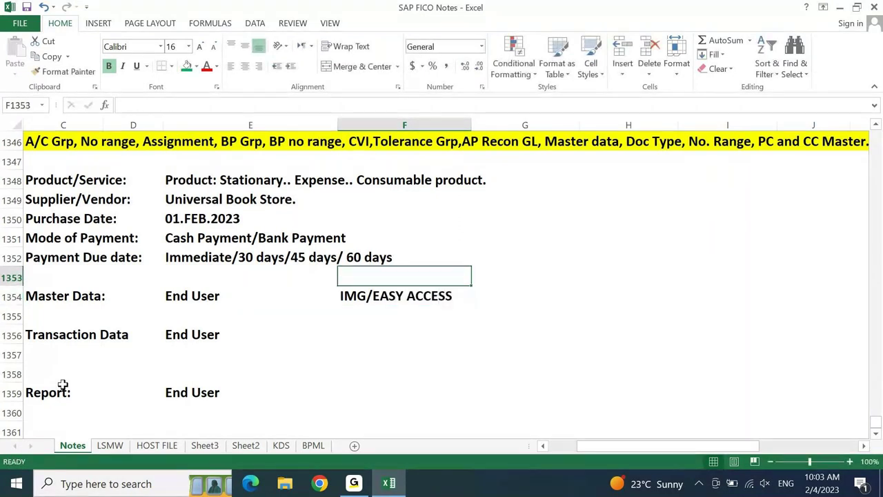
pyautogui.press('Down')
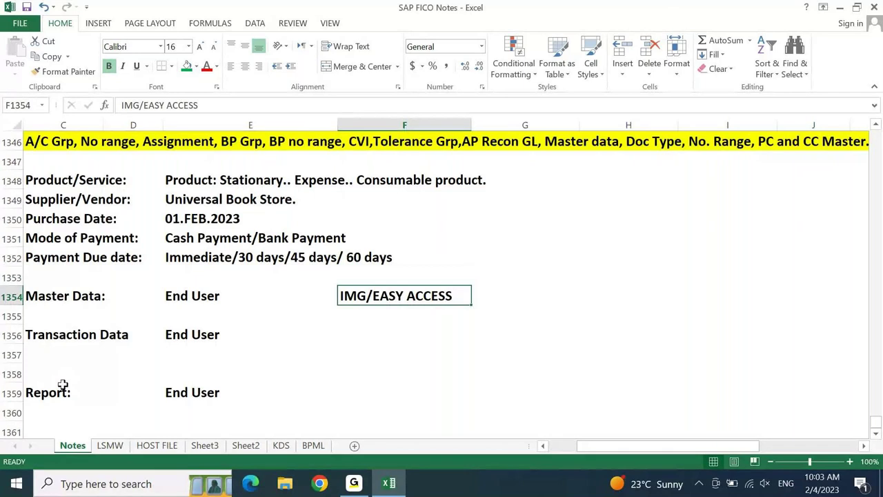
pyautogui.hotkey('ctrl', 'c')
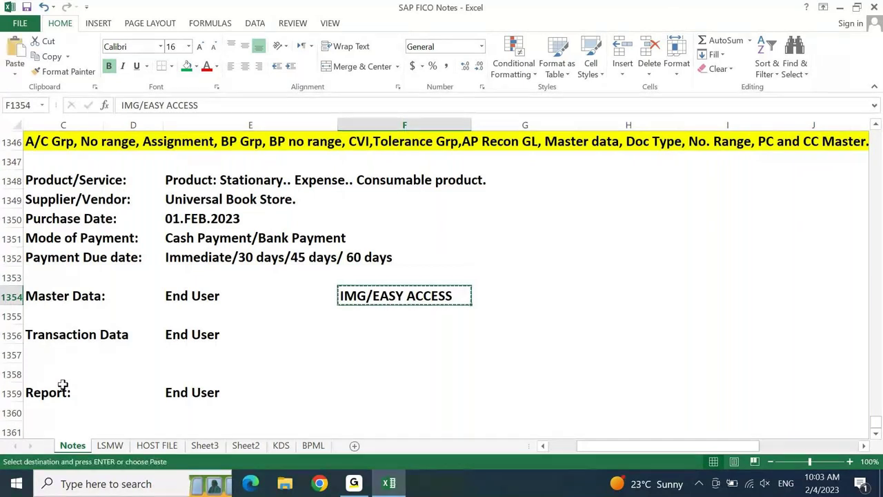
pyautogui.press('Down')
pyautogui.press('Down')
pyautogui.hotkey('ctrl', 'v')
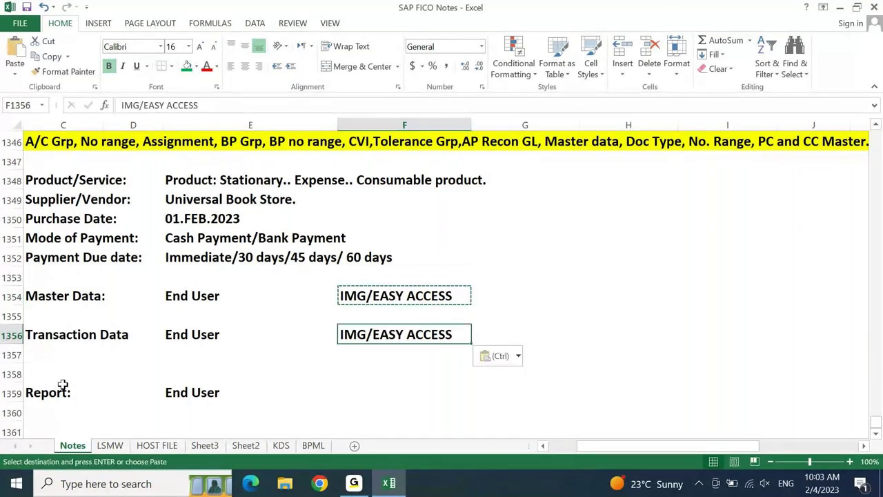
pyautogui.press('Down')
pyautogui.press('Down')
pyautogui.press('Down')
pyautogui.hotkey('ctrl', 'v')
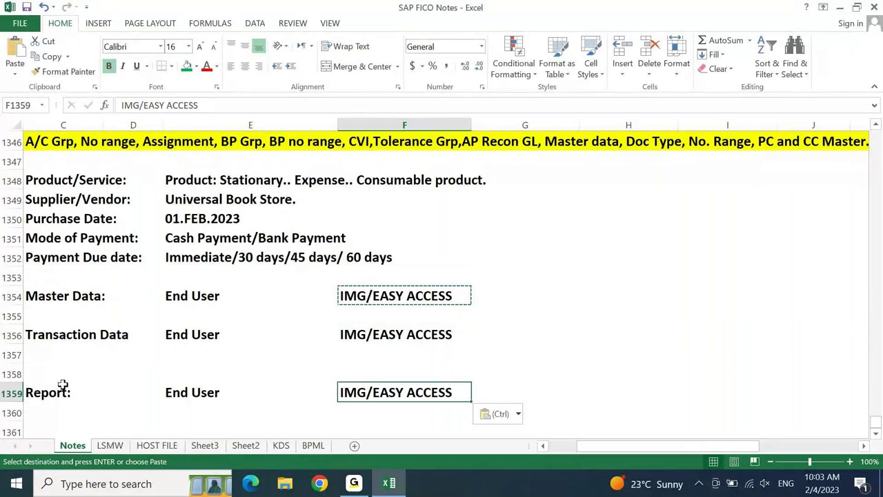
pyautogui.press('Escape')
pyautogui.press('Up')
pyautogui.press('Up')
pyautogui.press('Up')
pyautogui.press('Up')
pyautogui.press('Up')
# - Trim F1354 to 'EASY ACCESS', recopy it down column F, and minimise Excel
pyautogui.press('F2')
pyautogui.press('Home')
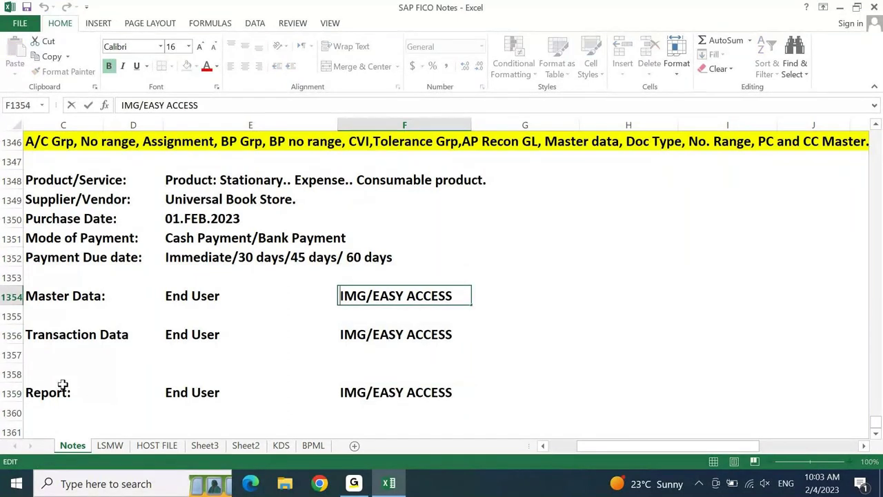
pyautogui.hotkey('ctrl', 'shift', 'Right')
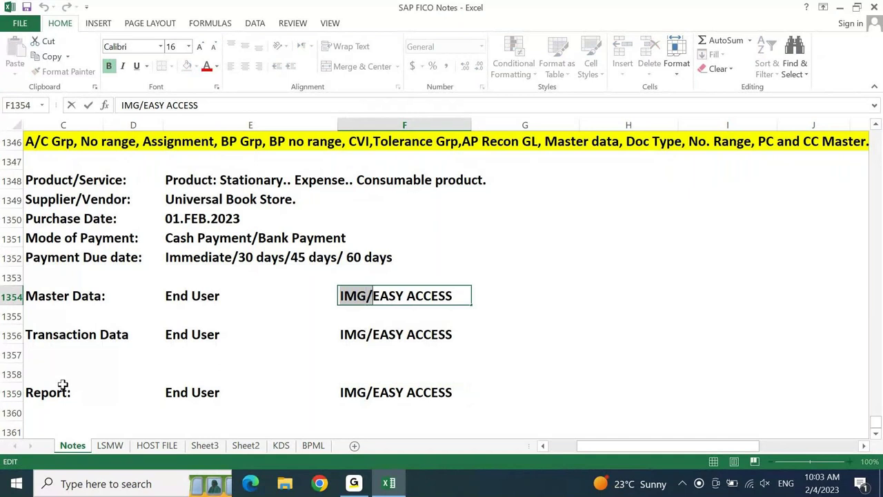
pyautogui.press('Delete')
pyautogui.hotkey('ctrl', 'Return')
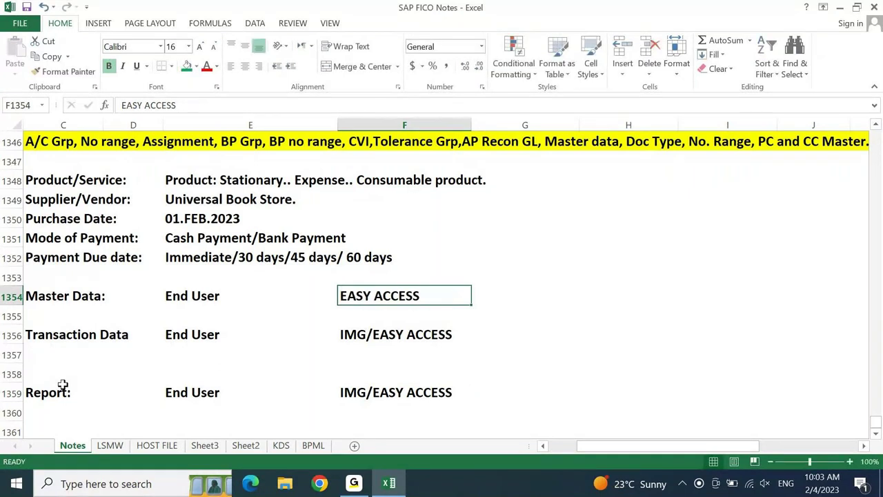
pyautogui.hotkey('ctrl', 'c')
pyautogui.press('Down')
pyautogui.press('Down')
pyautogui.hotkey('ctrl', 'v')
pyautogui.press('Down')
pyautogui.press('Down')
pyautogui.press('Down')
pyautogui.hotkey('ctrl', 'v')
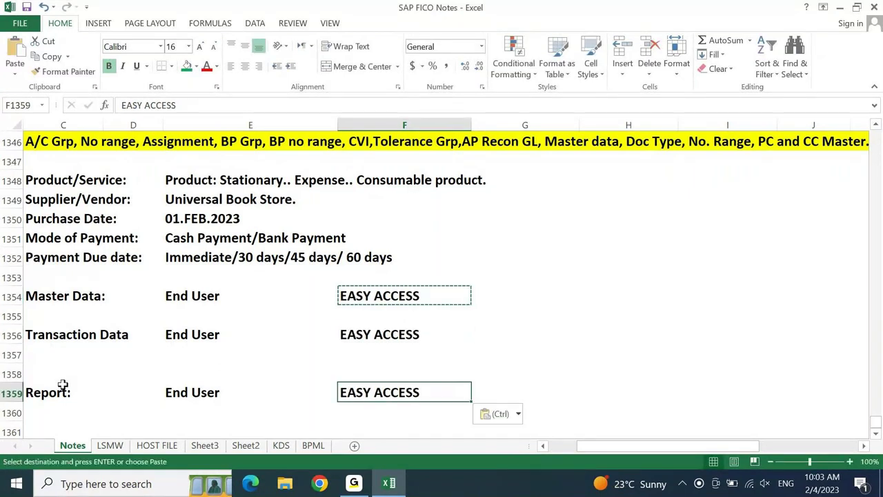
pyautogui.press('super+d')
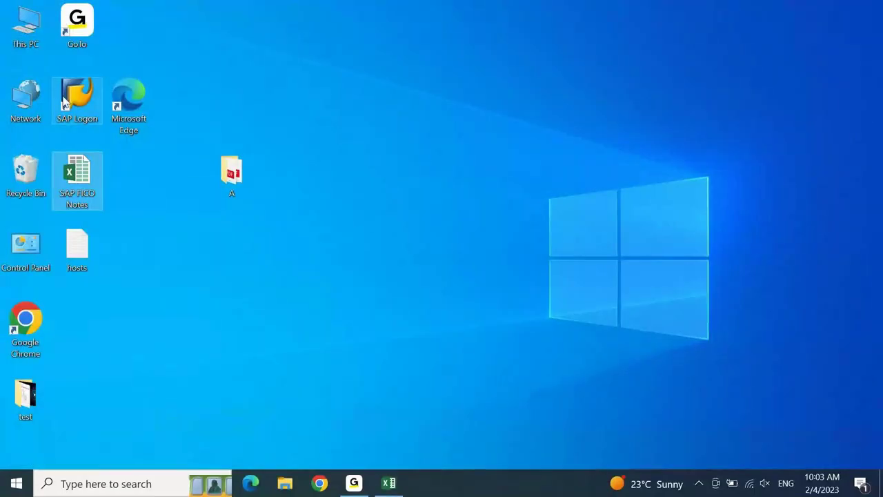
# - Log on to the S4 1909 system from SAP Logon with the user ID and password
pyautogui.click(64, 101)
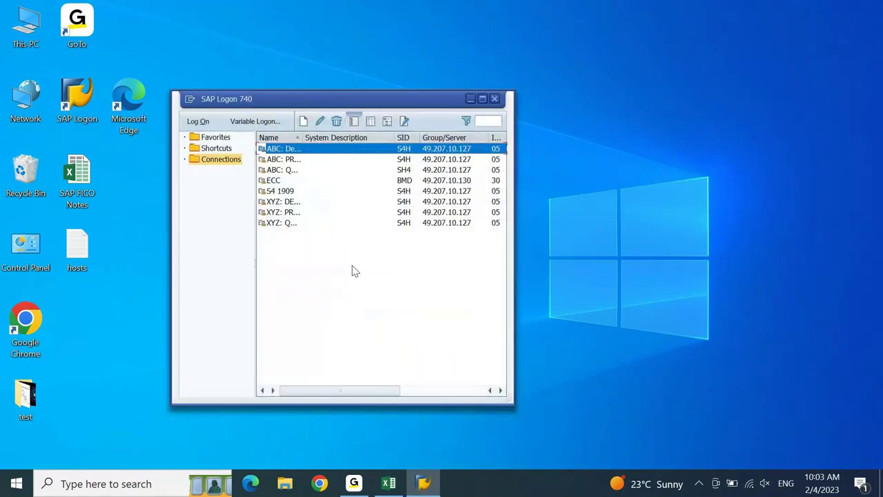
pyautogui.click(287, 193)
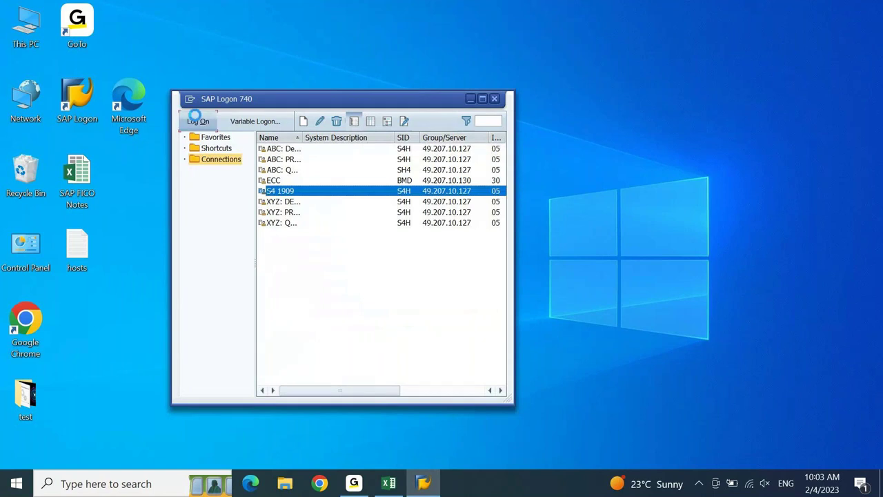
pyautogui.click(197, 120)
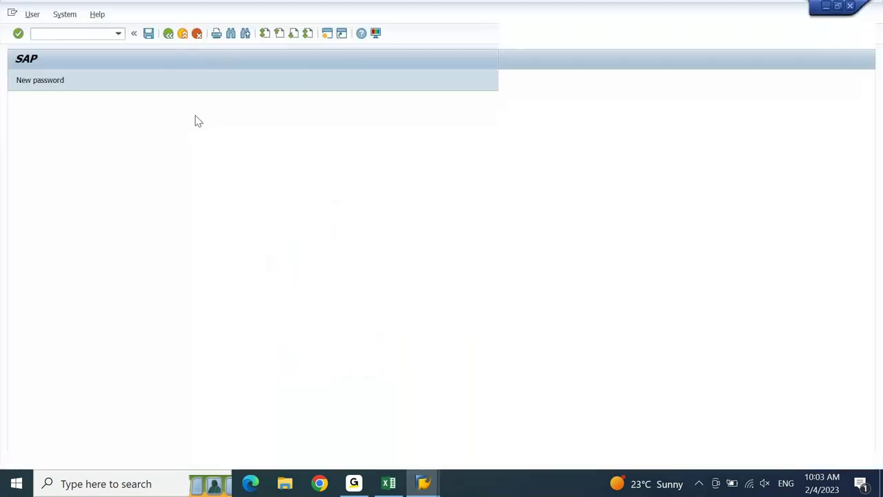
pyautogui.write('aj')
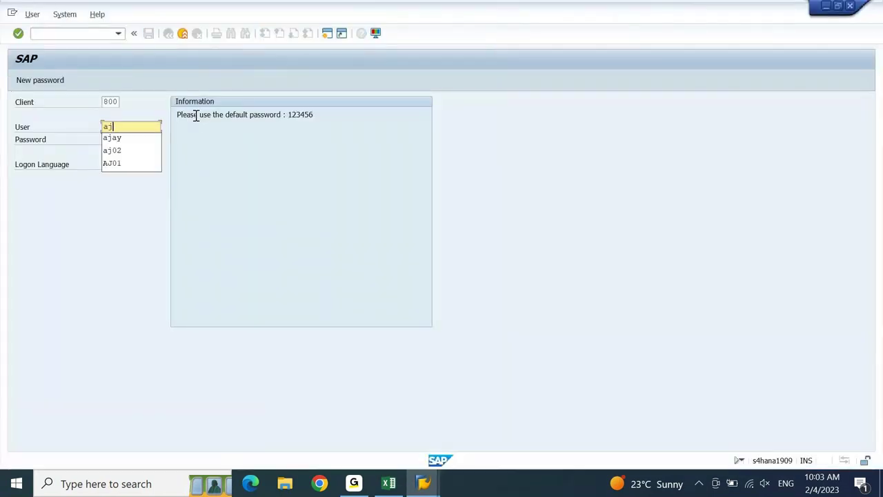
pyautogui.press('Tab')
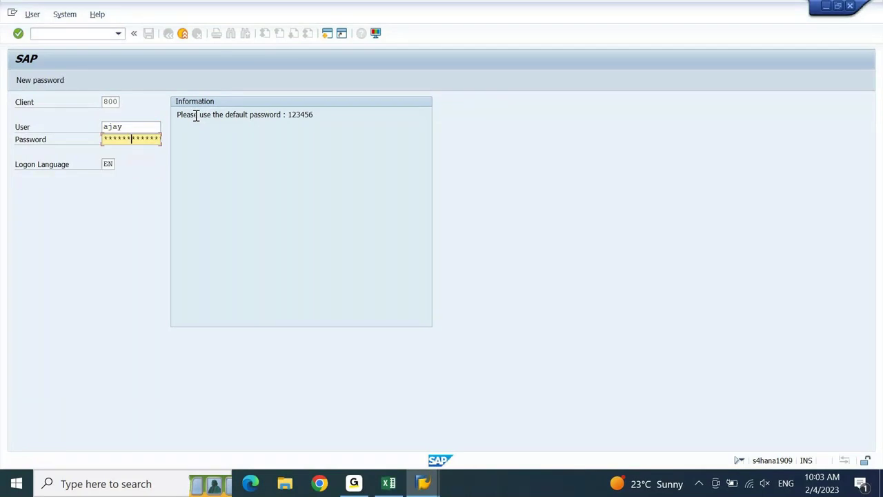
pyautogui.press('Return')
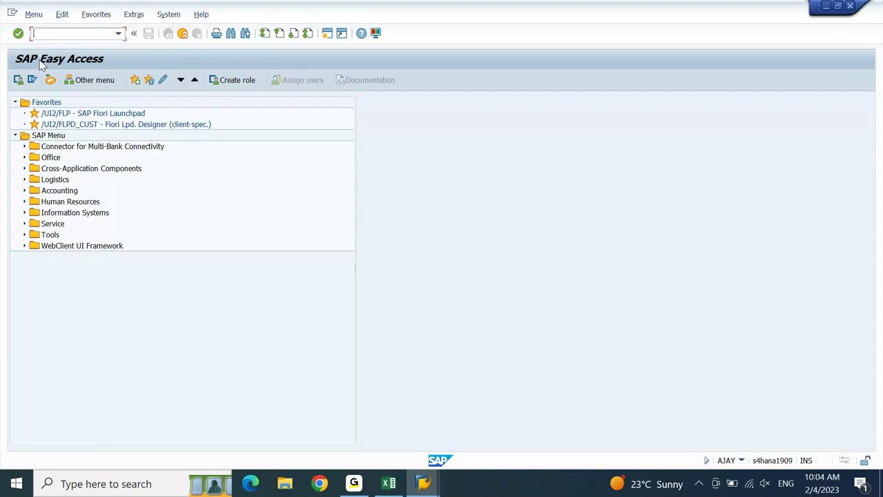
# - Glance at the notes workbook, then select Accounting in the SAP Easy Access tree
pyautogui.click(403, 486)
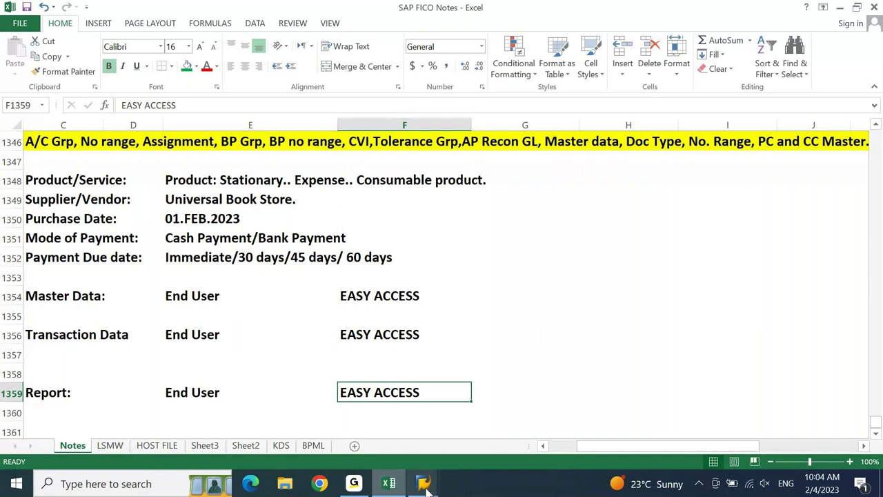
pyautogui.moveTo(426, 487)
pyautogui.click(437, 458)
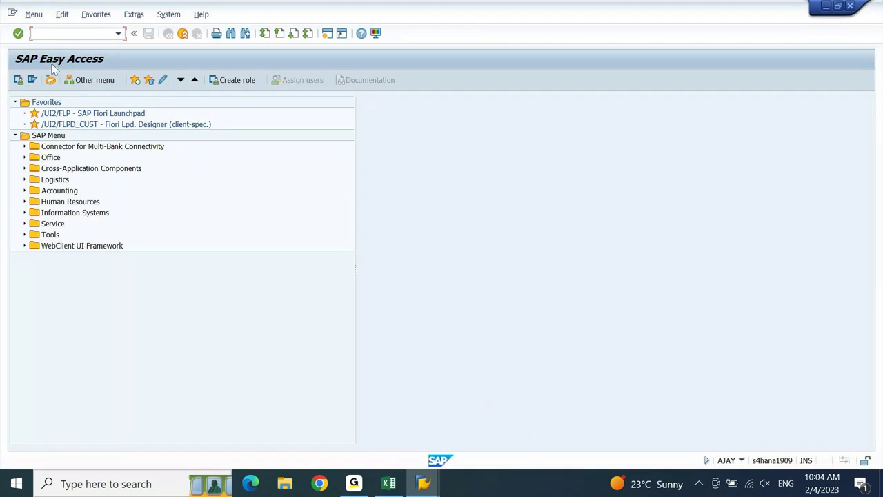
pyautogui.click(53, 193)
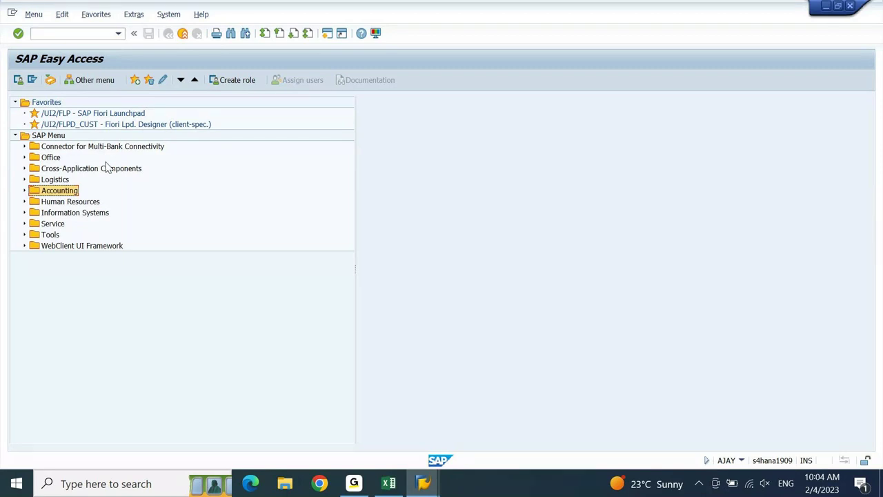
pyautogui.click(74, 147)
pyautogui.click(68, 191)
# - Enter 'Accounting Node' in G1354 of the notes sheet
pyautogui.click(389, 483)
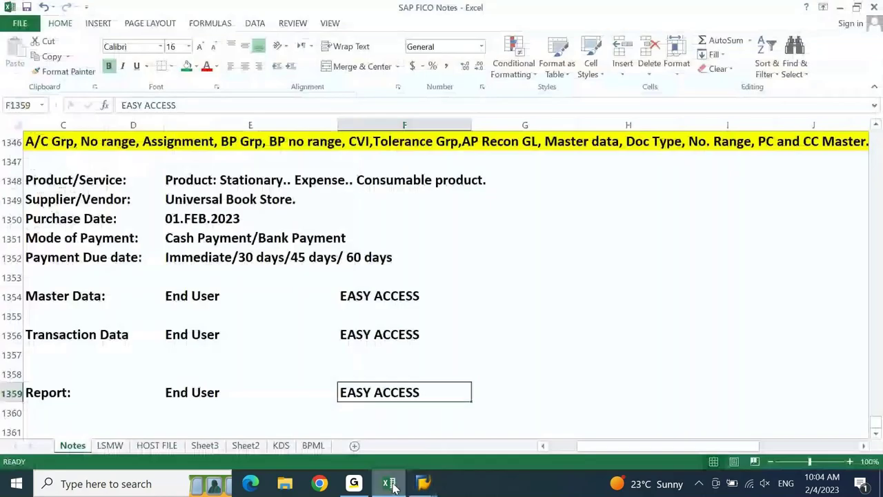
pyautogui.press('Right')
pyautogui.press('Right')
pyautogui.press('Up')
pyautogui.press('Up')
pyautogui.press('Up')
pyautogui.press('Up')
pyautogui.press('Up')
pyautogui.press('Left')
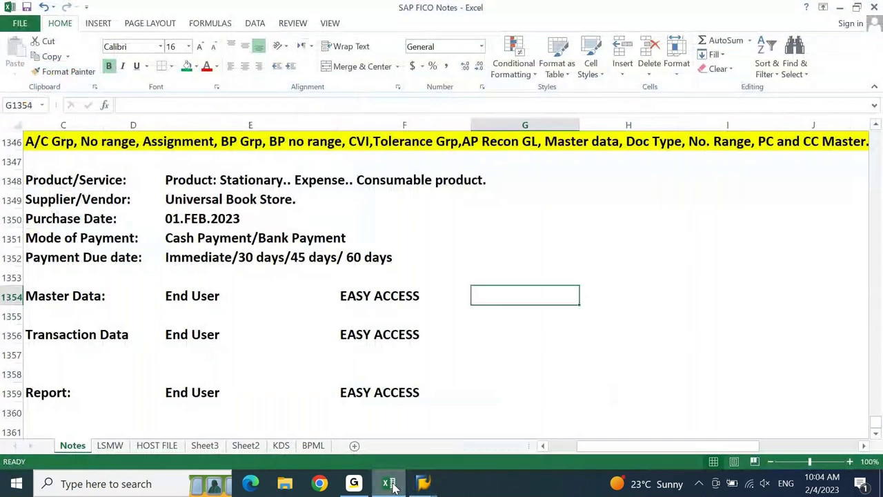
pyautogui.press('Left')
pyautogui.press('Right')
pyautogui.write('Accounting NO')
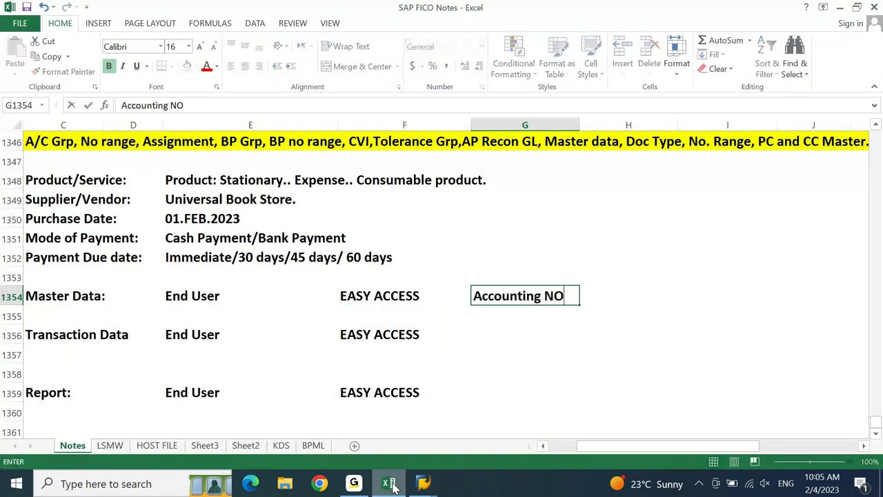
pyautogui.write('de')
pyautogui.press('Return')
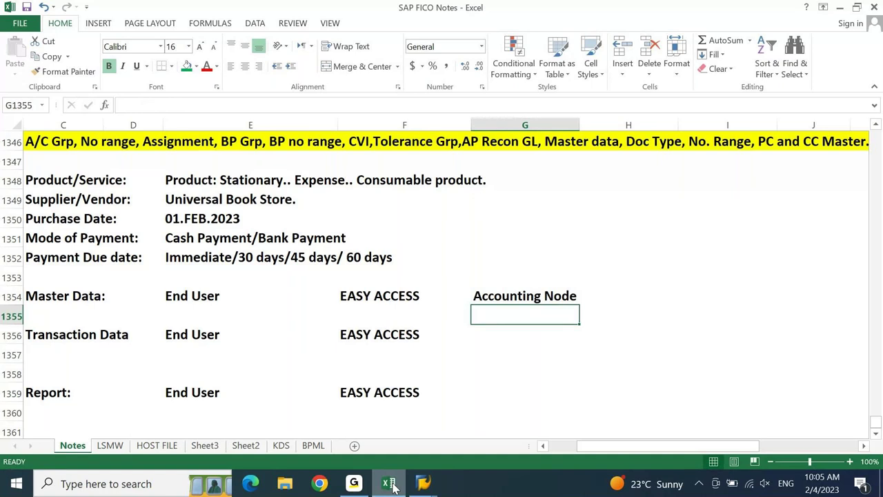
# - Copy 'Accounting Node' to G1356 and G1359, save the workbook, and return to SAP
pyautogui.press('Up')
pyautogui.hotkey('ctrl', 'c')
pyautogui.press('Down')
pyautogui.press('Down')
pyautogui.hotkey('ctrl', 'v')
pyautogui.press('Down')
pyautogui.press('Down')
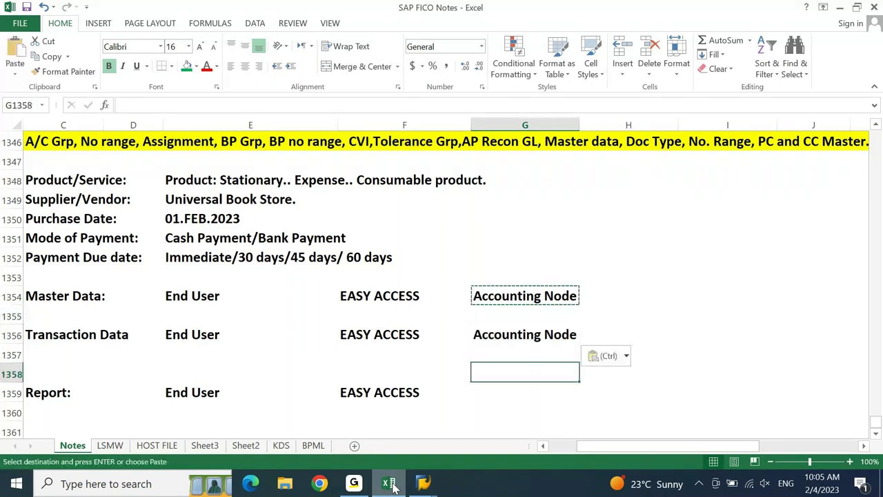
pyautogui.press('Down')
pyautogui.hotkey('ctrl', 'v')
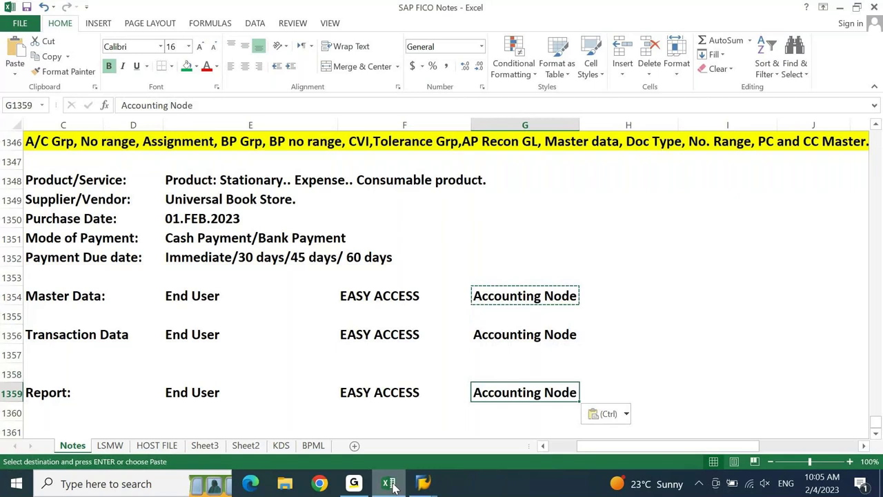
pyautogui.hotkey('ctrl', 's')
pyautogui.hotkey('alt', 'Tab')
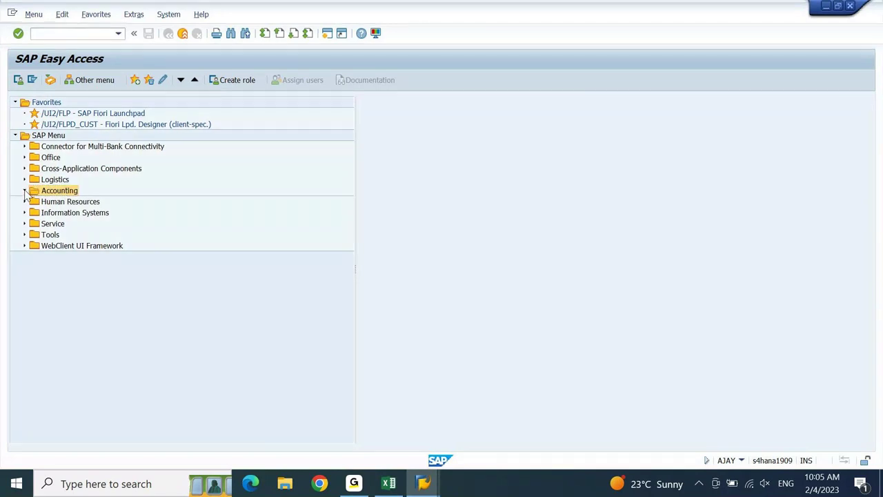
# - Expand Accounting to Financial Accounting and extend G1359 to 'Accounting Node ->Financial Accounting'
pyautogui.click(24, 192)
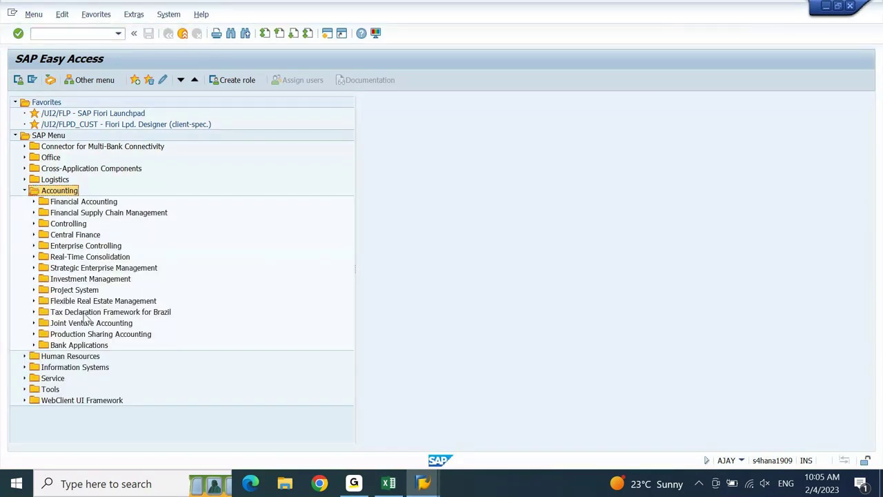
pyautogui.click(86, 203)
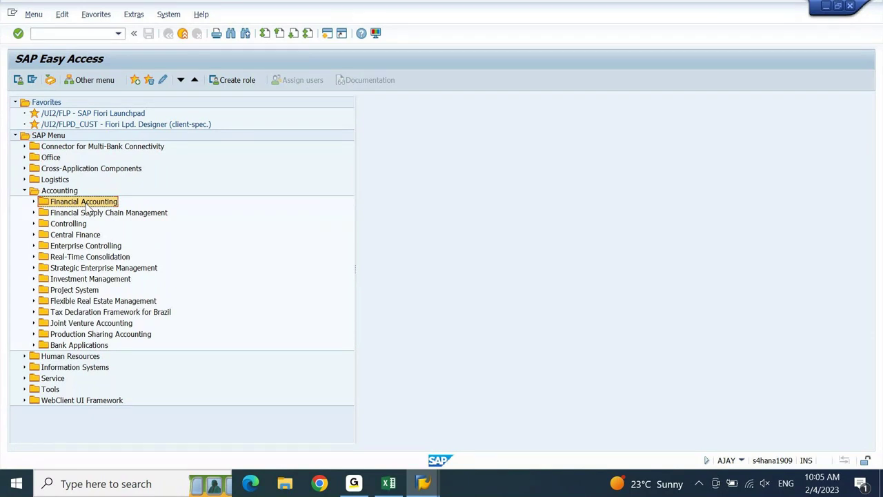
pyautogui.hotkey('alt', 'Tab')
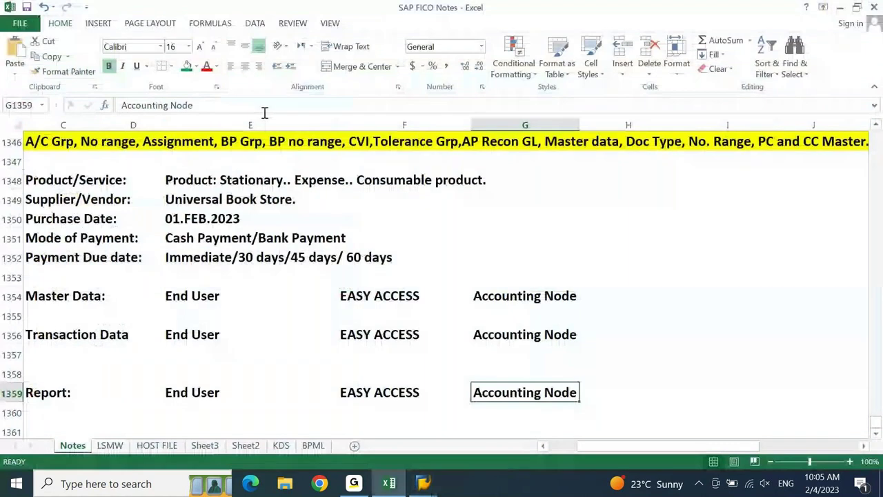
pyautogui.click(365, 109)
pyautogui.write('->Financial Accounting')
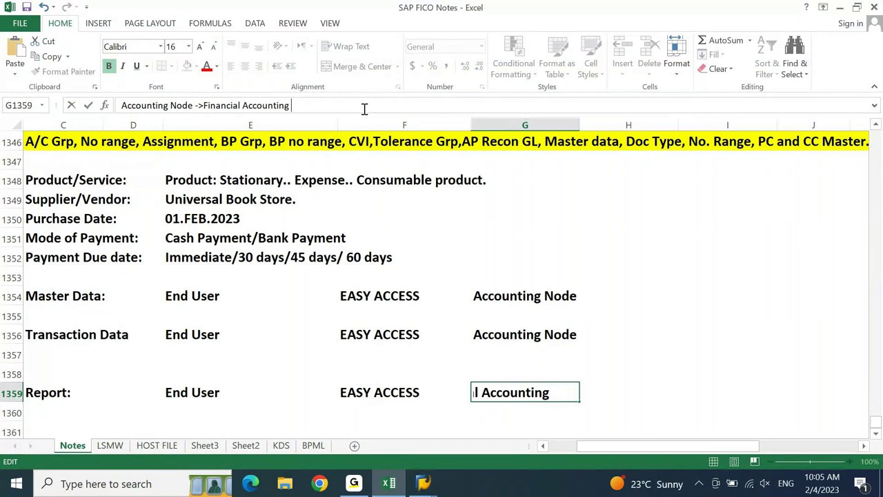
pyautogui.press('Return')
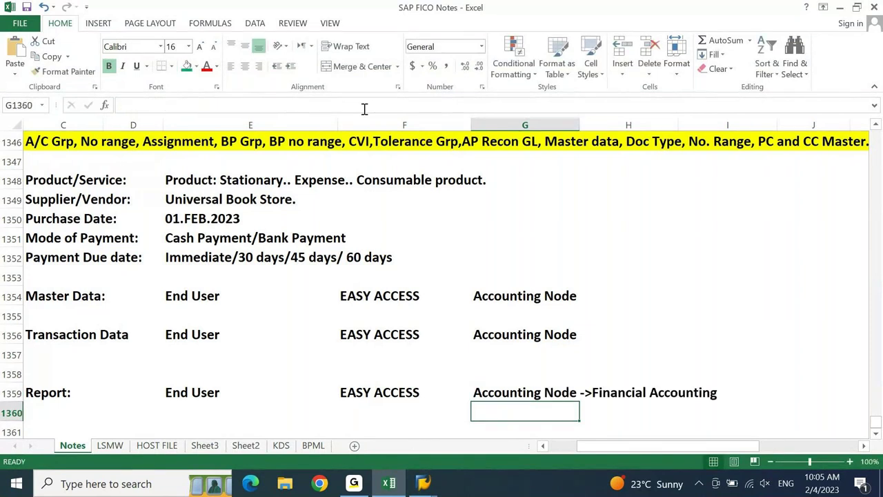
# - Back in SAP, browse Accounting and Controlling nodes, then expand Financial Accounting
pyautogui.hotkey('alt', 'Tab')
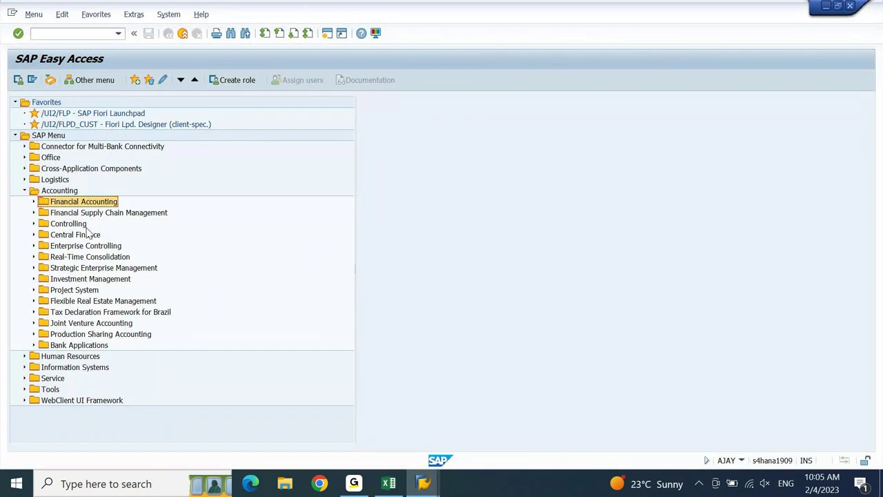
pyautogui.click(73, 227)
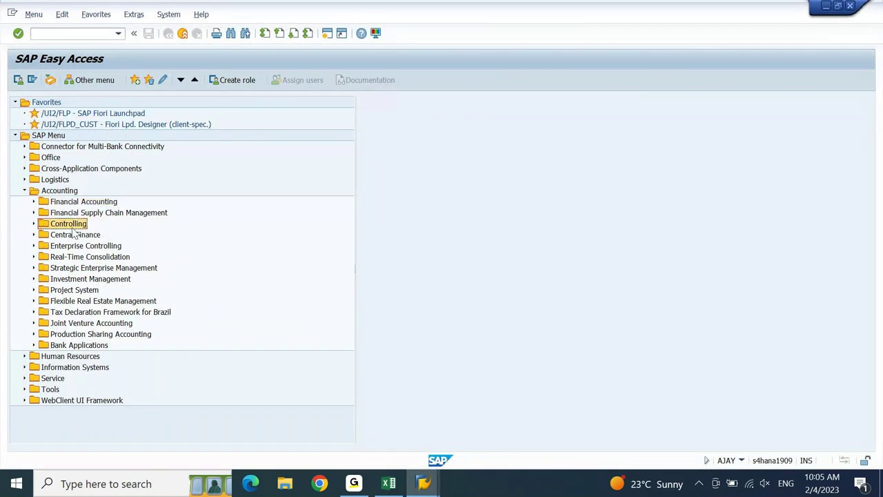
pyautogui.click(66, 193)
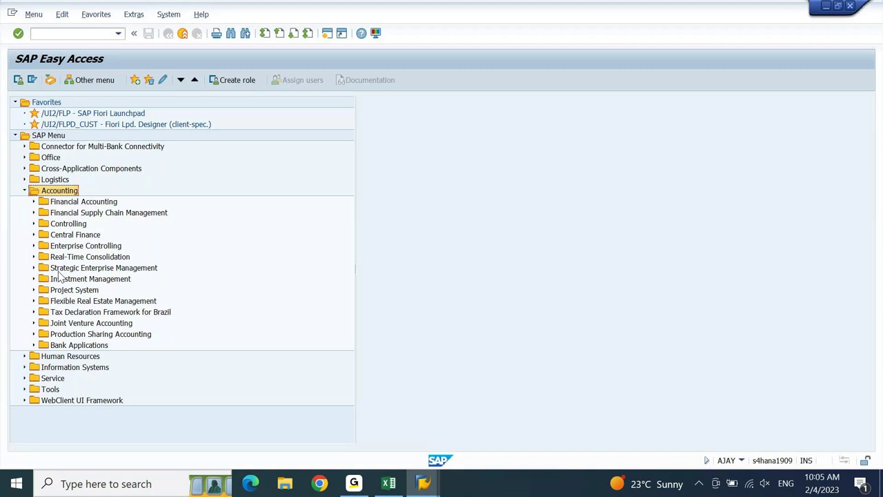
pyautogui.click(96, 203)
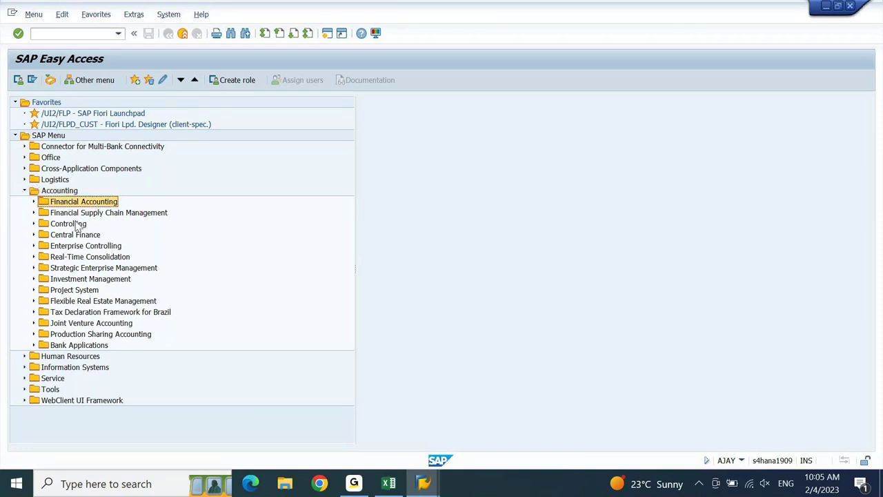
pyautogui.click(78, 224)
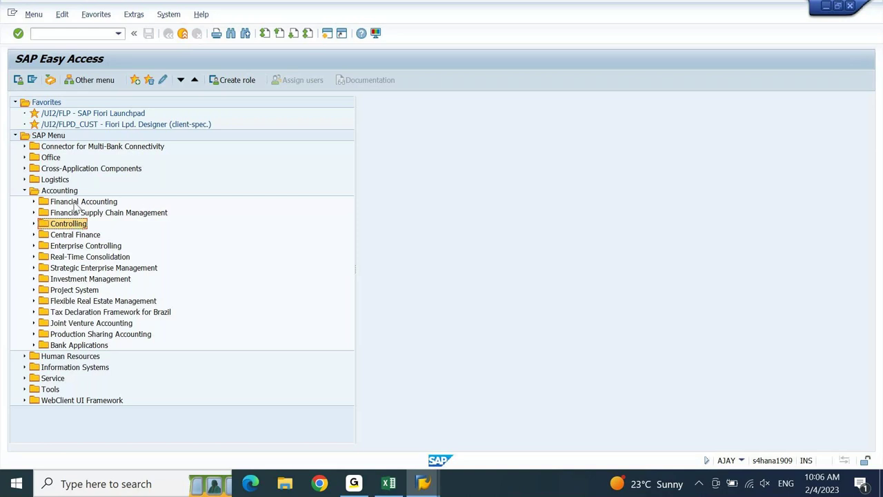
pyautogui.doubleClick(76, 201)
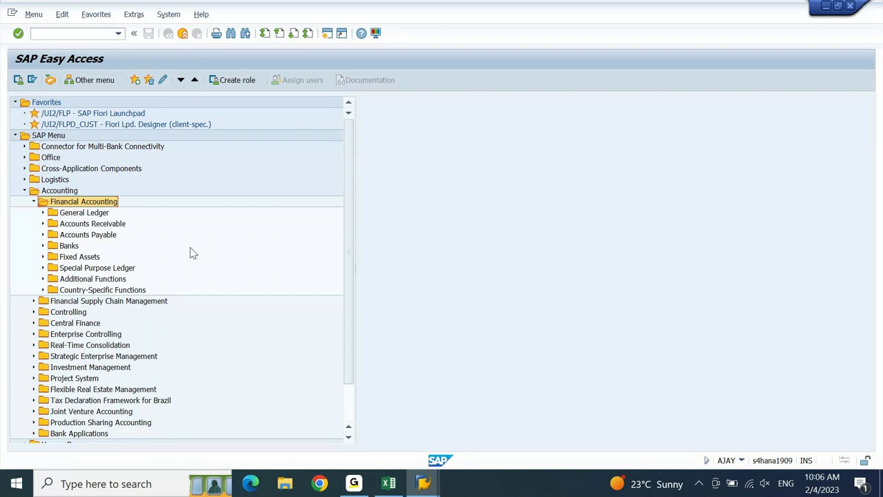
# - Browse General Ledger, Accounts Receivable, Banks, Fixed Assets and other sub-areas, then expand Accounts Payable
pyautogui.click(101, 214)
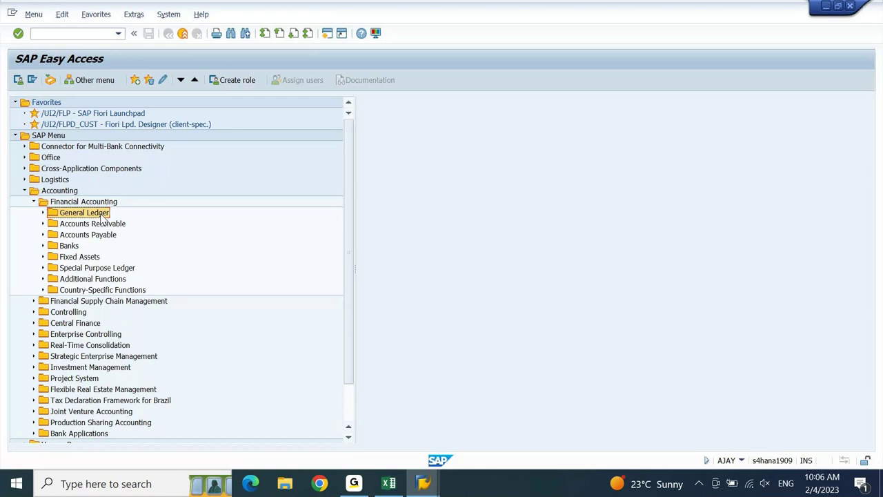
pyautogui.click(111, 225)
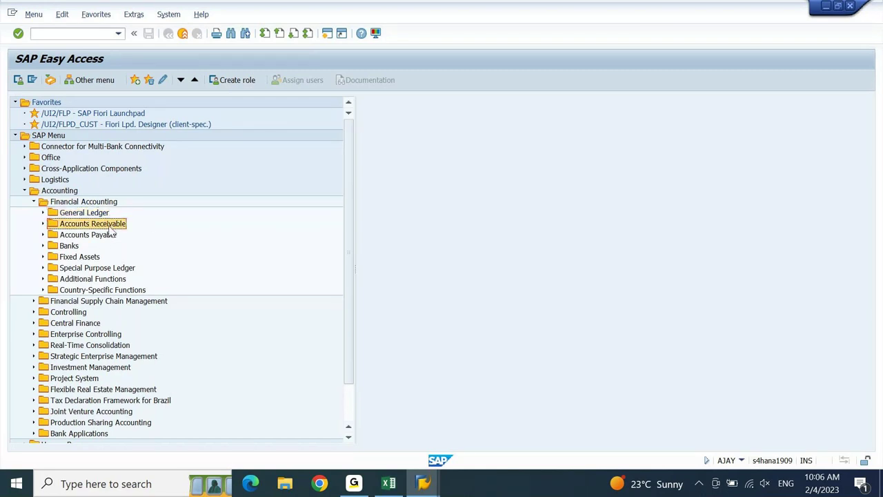
pyautogui.click(103, 235)
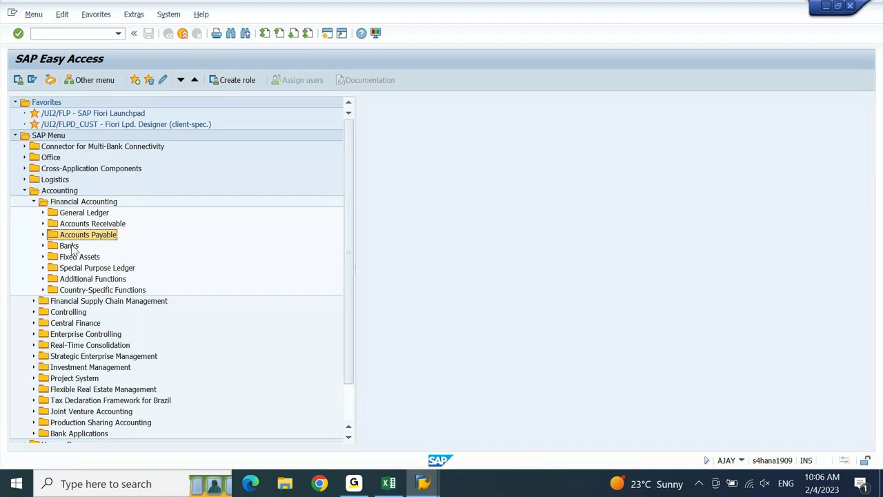
pyautogui.click(70, 247)
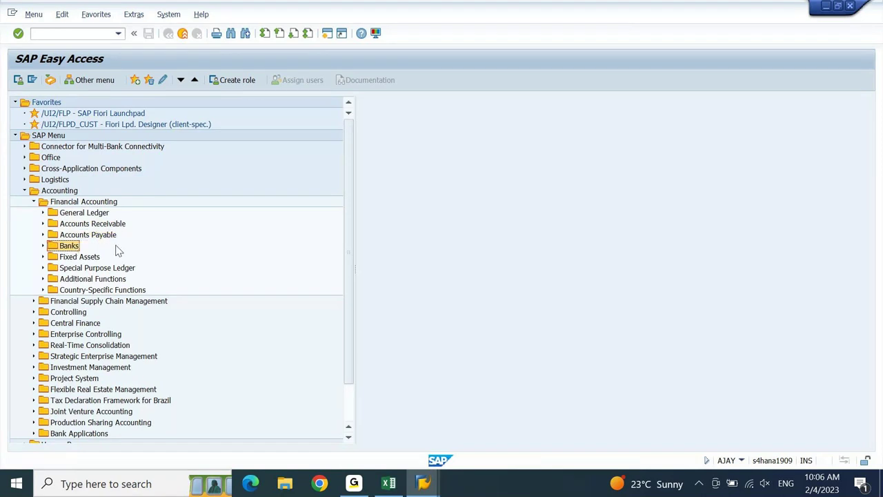
pyautogui.click(89, 262)
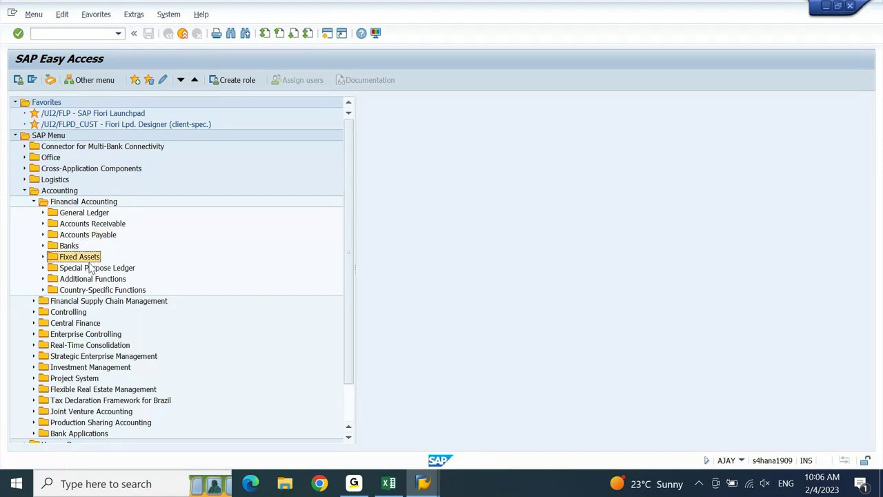
pyautogui.click(96, 272)
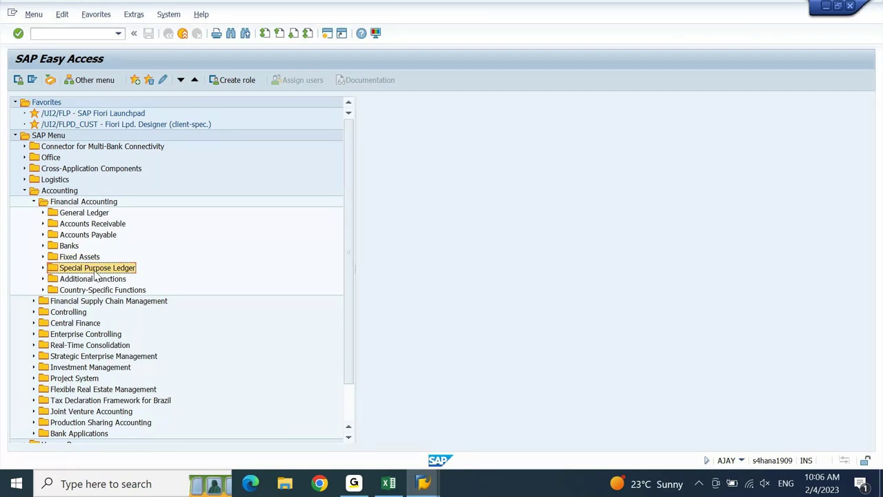
pyautogui.click(89, 291)
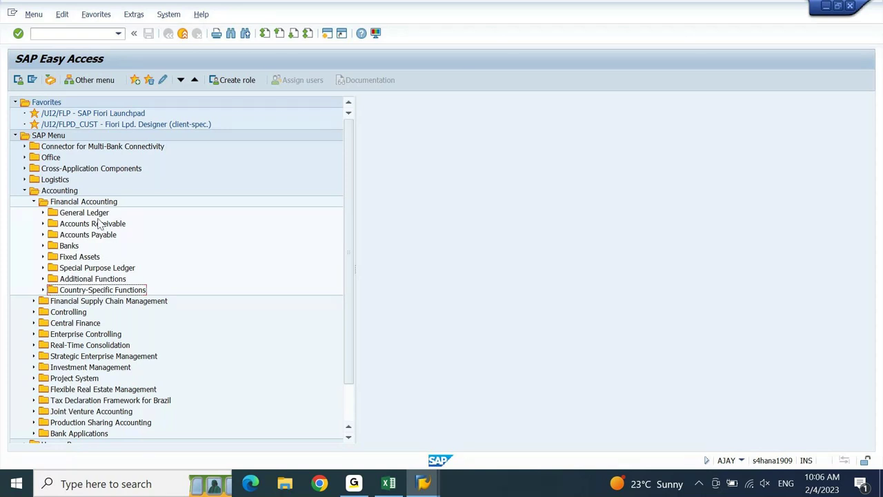
pyautogui.click(94, 237)
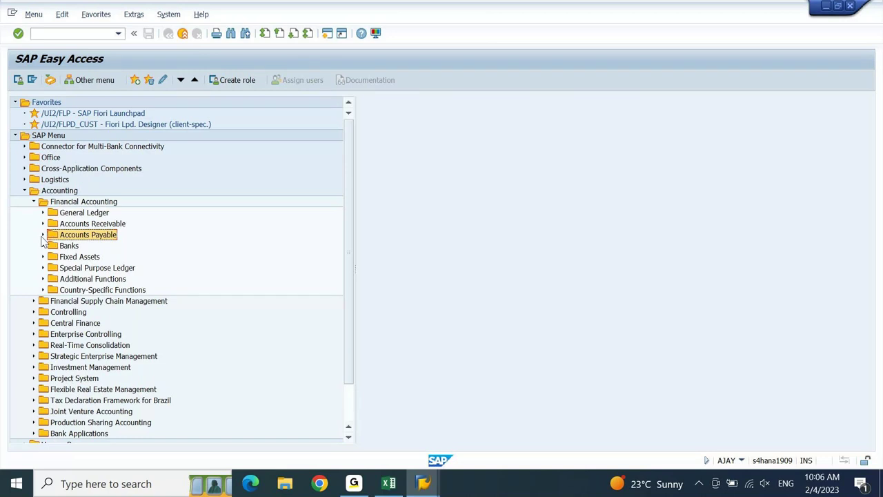
pyautogui.click(43, 235)
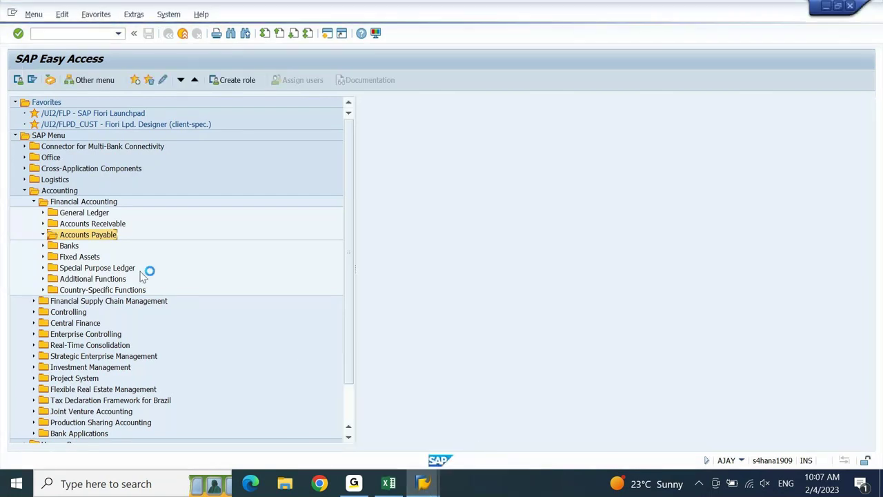
# - Create a new SAP session, then bring the Easy Access window back
pyautogui.click(12, 16)
pyautogui.click(48, 115)
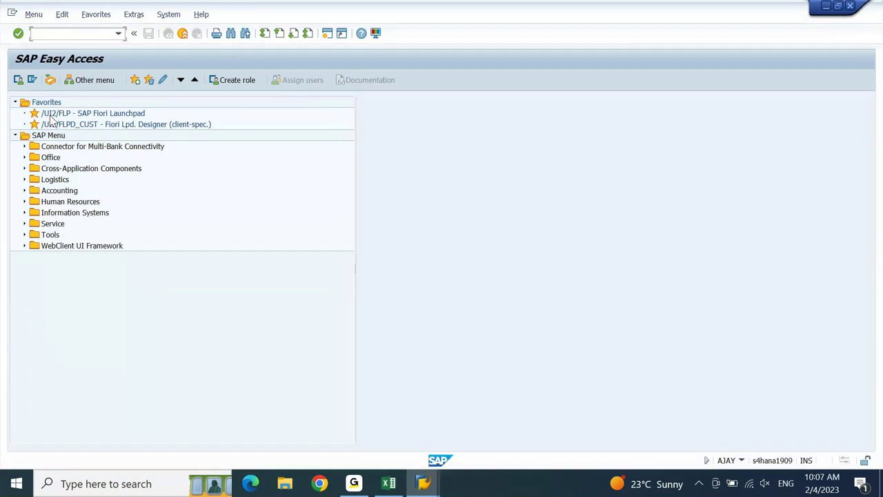
pyautogui.press('super+d')
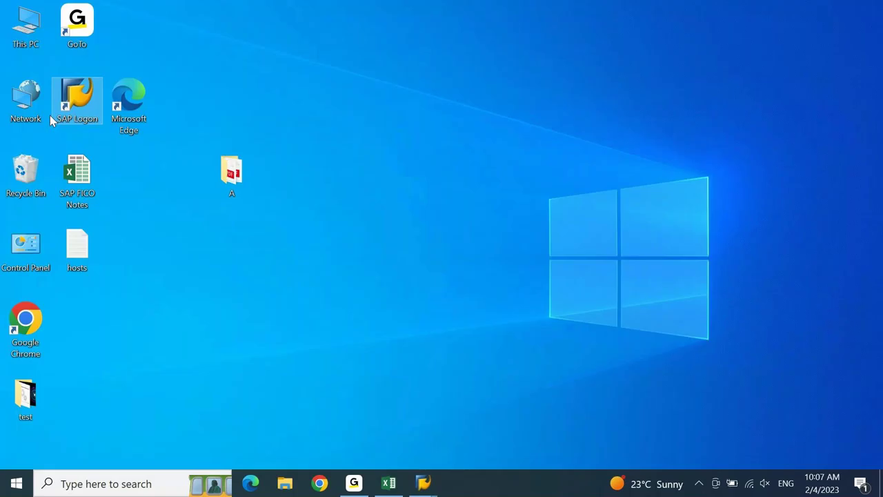
pyautogui.click(424, 483)
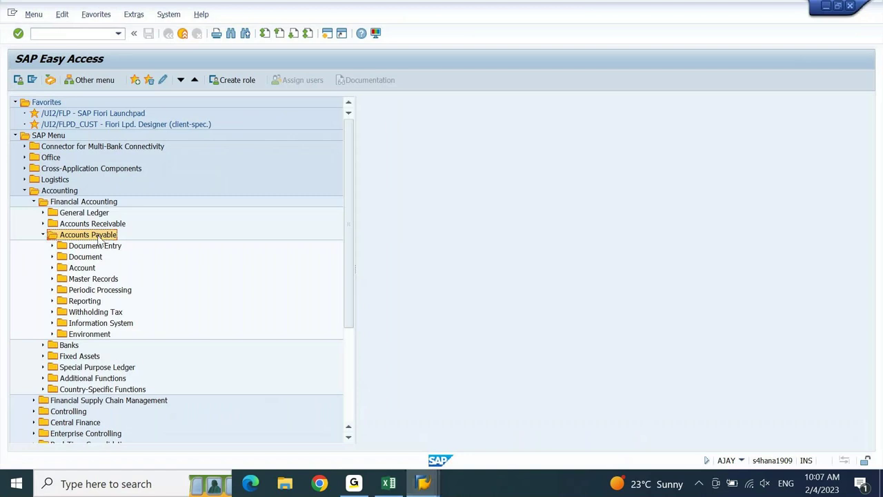
# - Step through the Accounts Payable folders from Document Entry to Withholding Tax, then bring up the notes
pyautogui.press('Down')
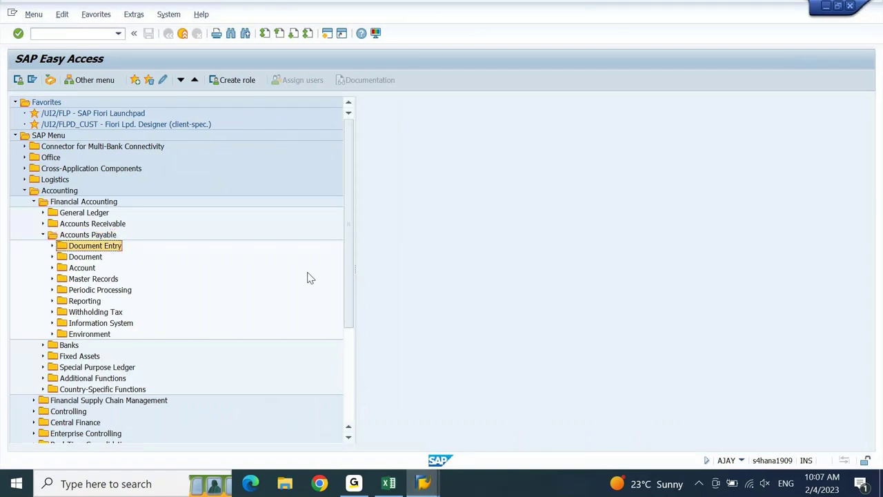
pyautogui.press('Down')
pyautogui.press('Down')
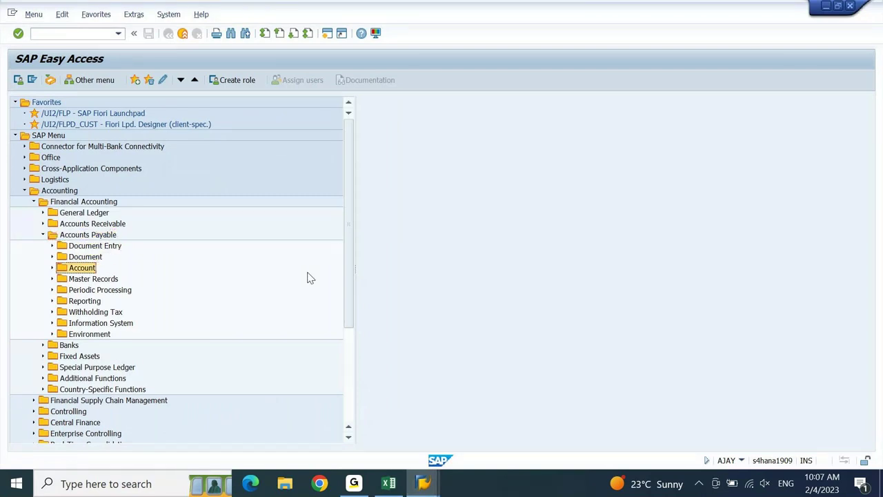
pyautogui.press('Down')
pyautogui.press('Down')
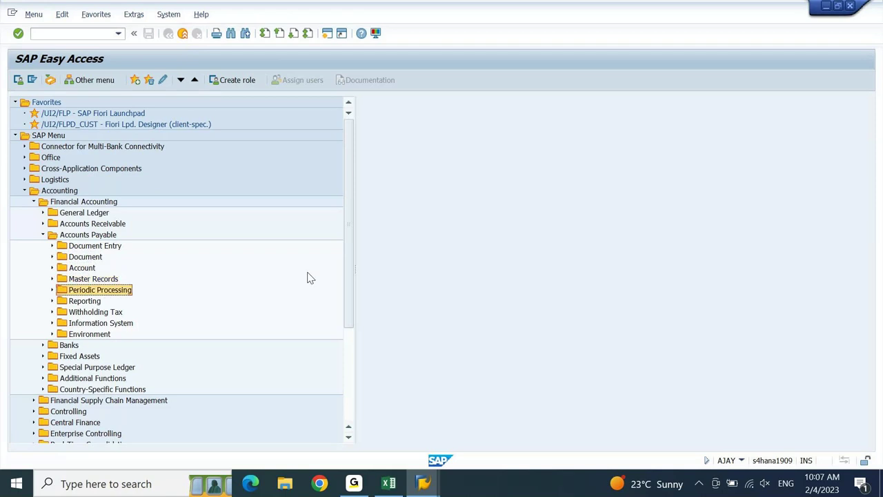
pyautogui.press('Down')
pyautogui.press('Down')
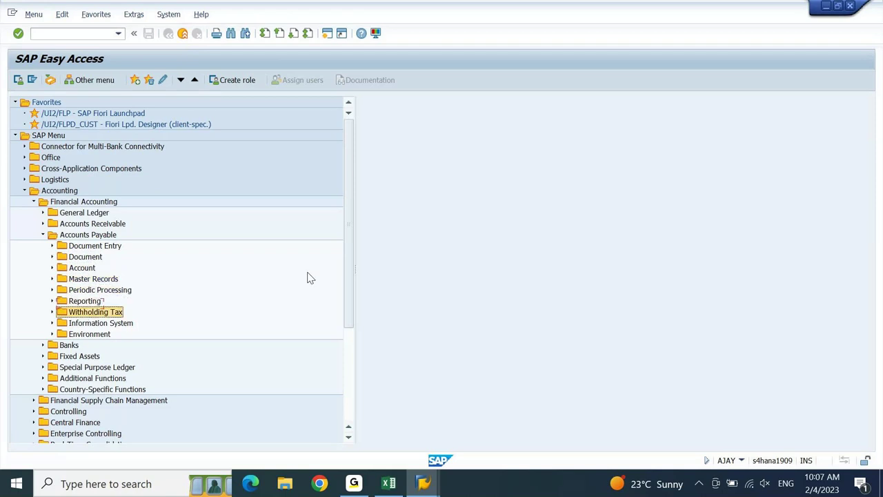
pyautogui.press('Down')
pyautogui.press('Down')
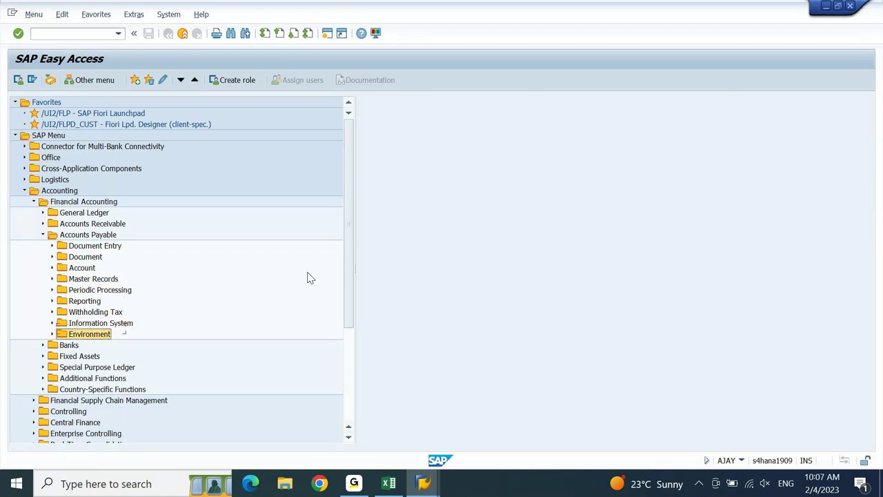
pyautogui.press('Up')
pyautogui.press('Up')
pyautogui.press('Up')
pyautogui.press('Up')
pyautogui.press('Up')
pyautogui.press('Up')
pyautogui.press('Up')
pyautogui.press('Up')
pyautogui.press('Up')
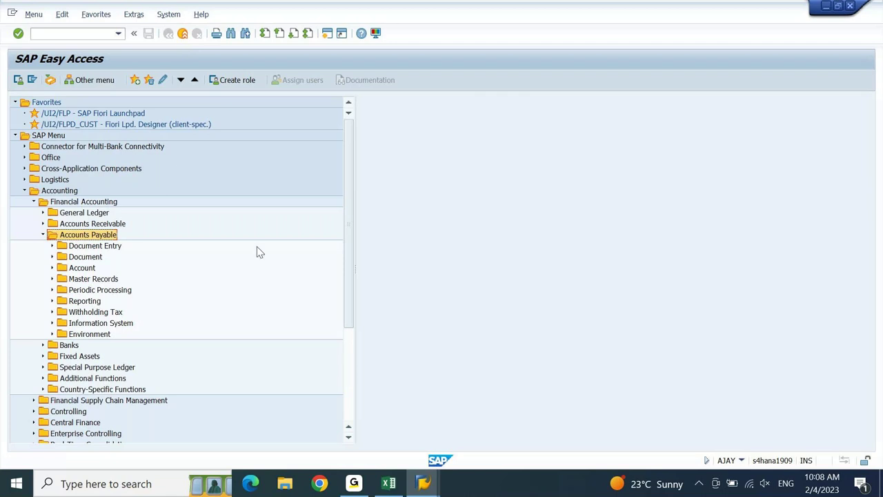
pyautogui.click(63, 191)
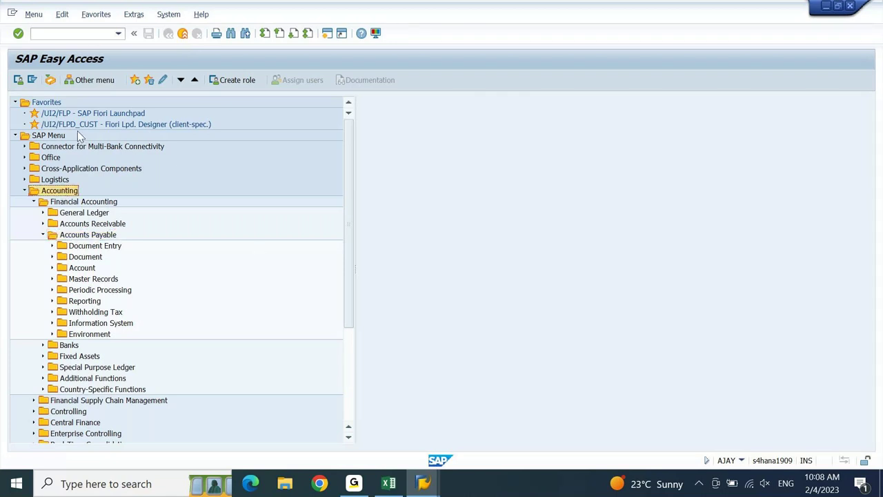
pyautogui.click(88, 203)
pyautogui.click(85, 239)
pyautogui.click(87, 247)
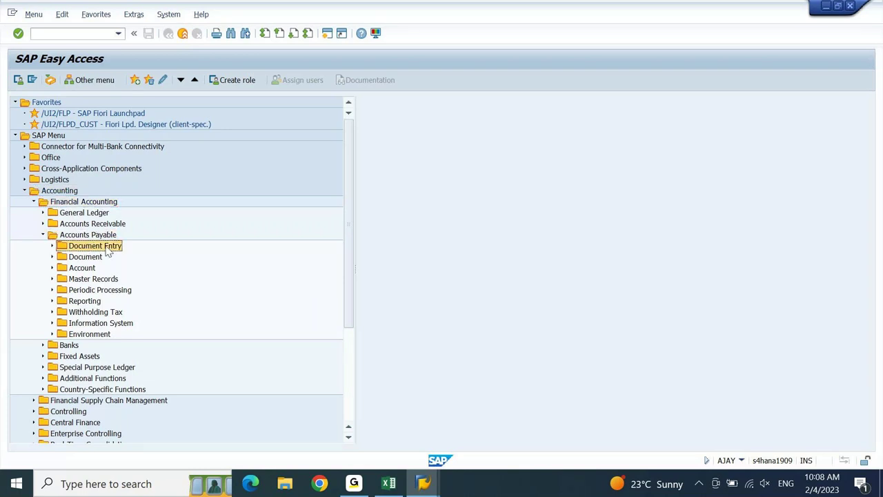
pyautogui.click(387, 484)
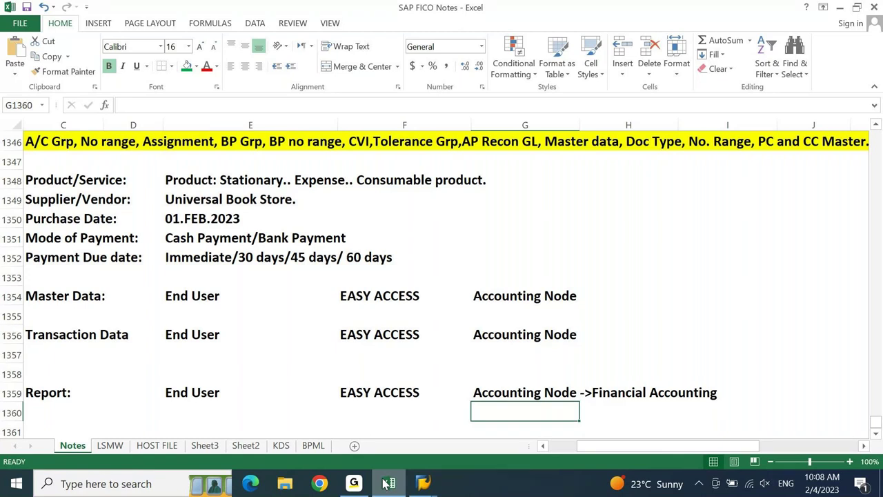
# - Minimise the SAP FICO Notes workbook to get back to SAP Easy Access
pyautogui.click(387, 483)
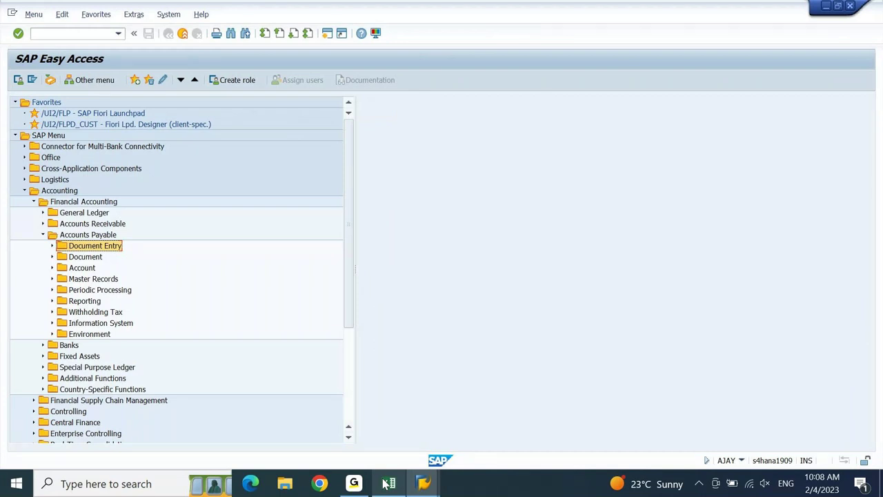
# - Expand Master Records and browse the FK01–FK06 vendor transactions, settling on FK03 - Display
pyautogui.press('Down')
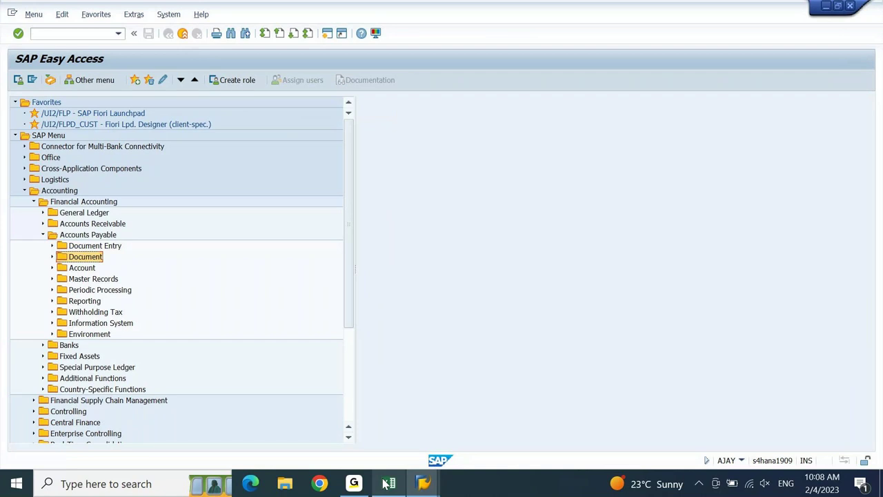
pyautogui.press('Down')
pyautogui.press('Down')
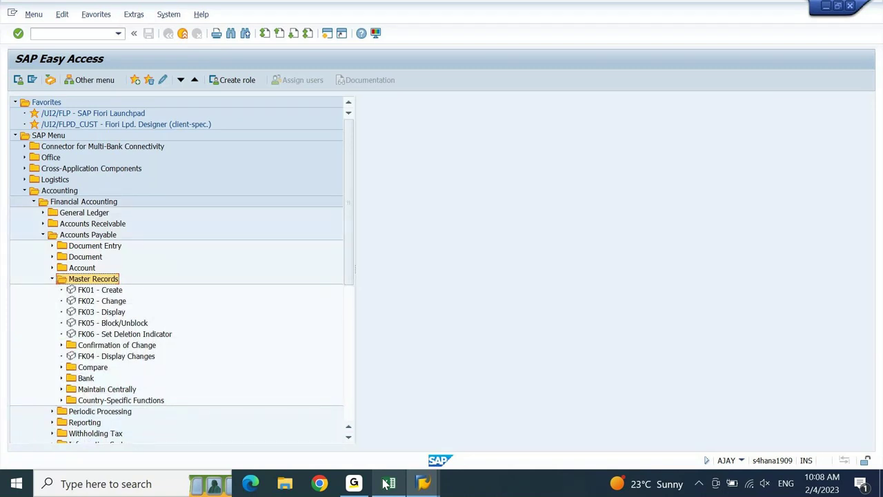
pyautogui.press('Down')
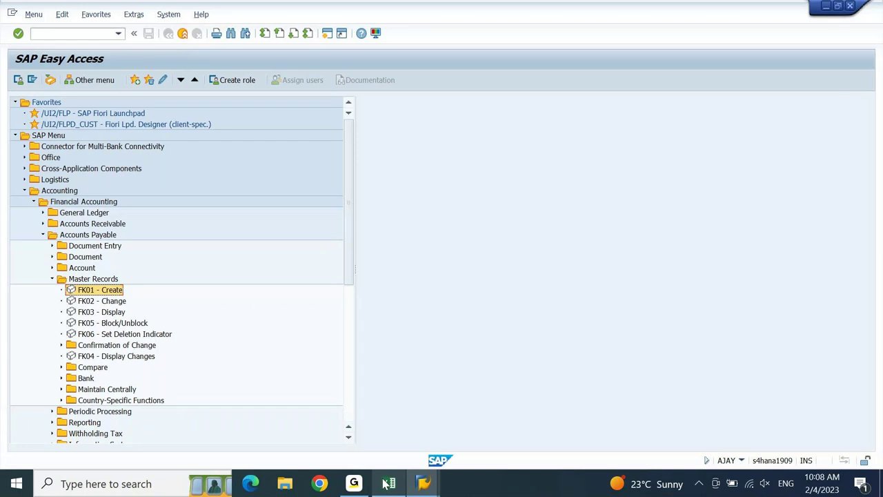
pyautogui.press('Down')
pyautogui.press('Down')
pyautogui.press('Down')
pyautogui.press('Down')
pyautogui.press('Down')
pyautogui.press('Down')
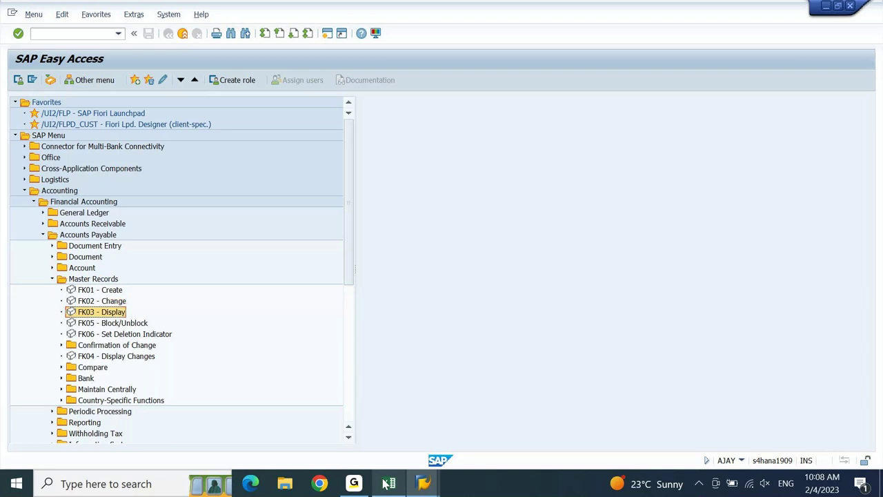
pyautogui.press('Down')
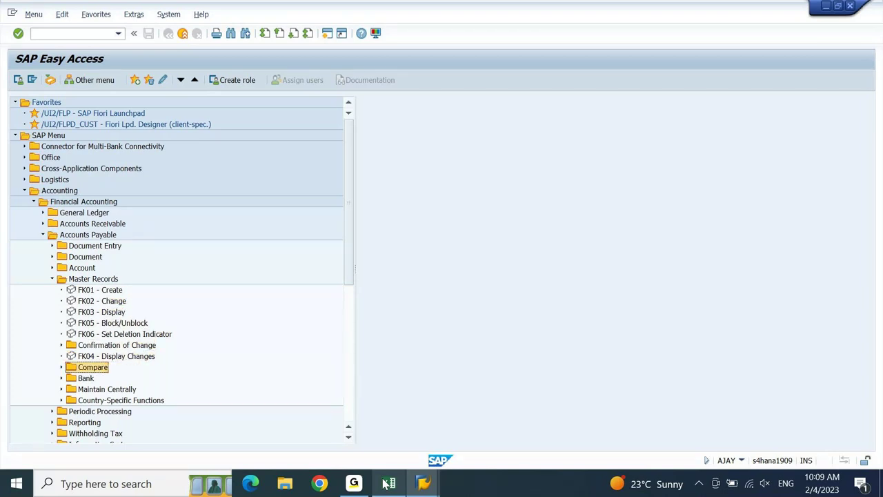
pyautogui.press('Up')
pyautogui.press('Up')
pyautogui.press('Up')
pyautogui.press('Up')
pyautogui.press('Up')
pyautogui.press('Up')
pyautogui.press('Up')
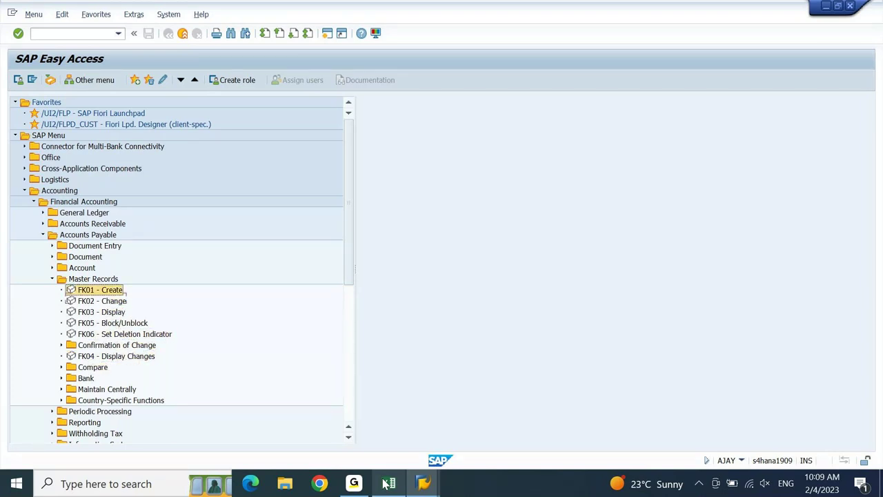
pyautogui.press('Up')
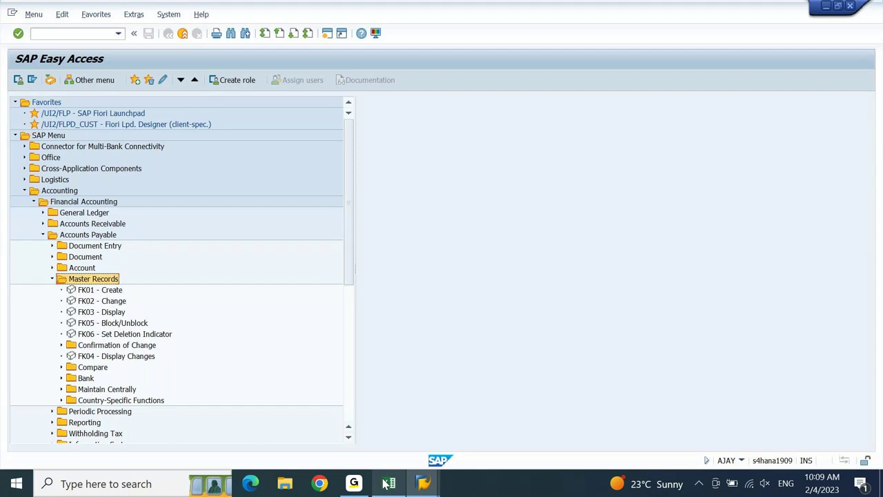
pyautogui.press('Down')
pyautogui.press('Down')
pyautogui.press('Down')
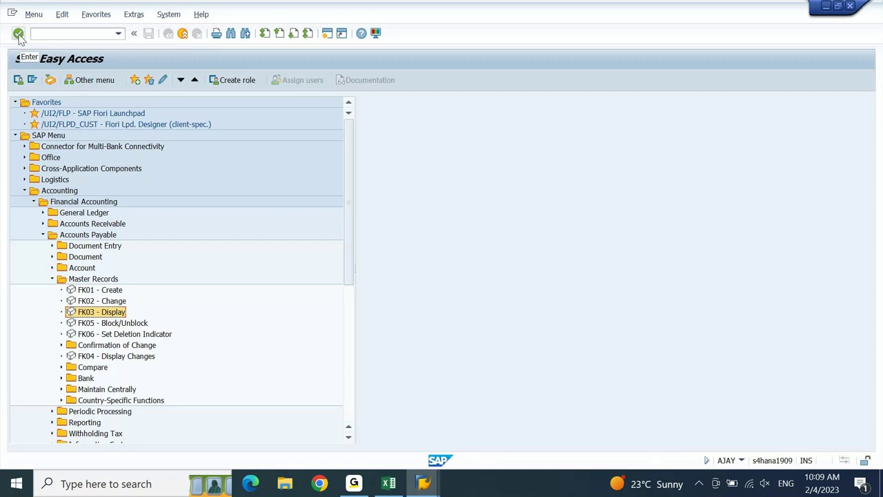
pyautogui.click(87, 34)
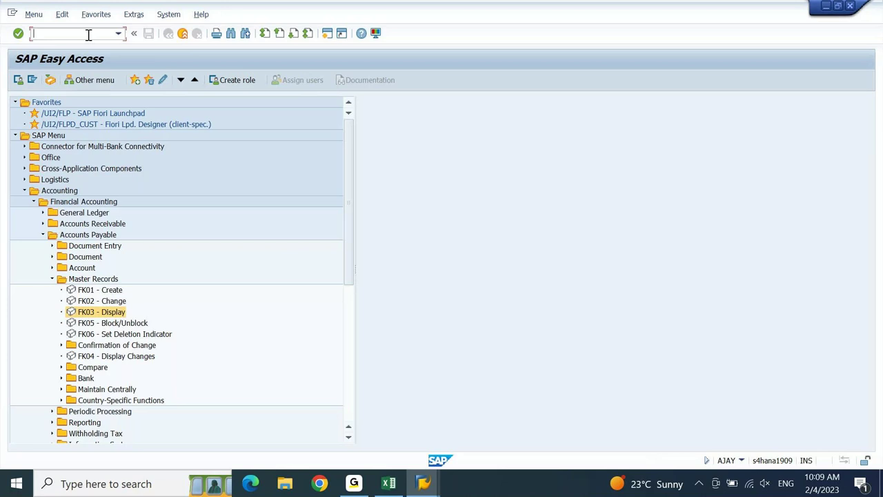
pyautogui.doubleClick(97, 312)
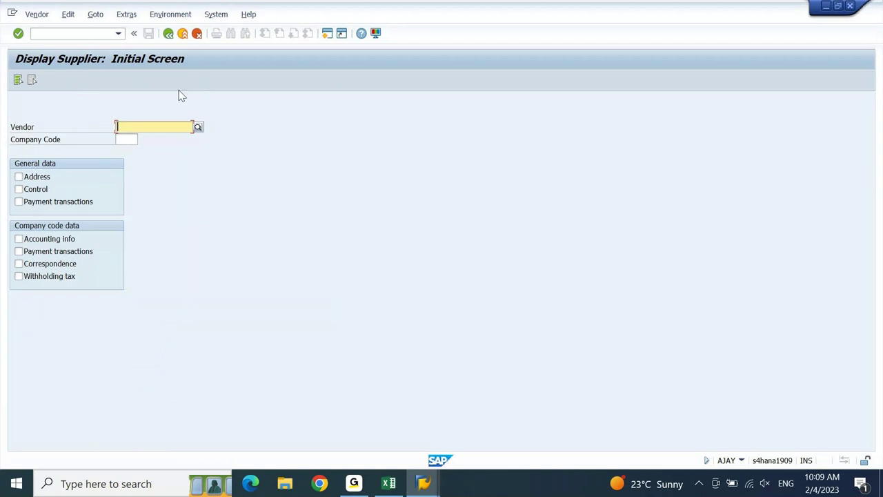
pyautogui.click(129, 140)
pyautogui.write('aj10')
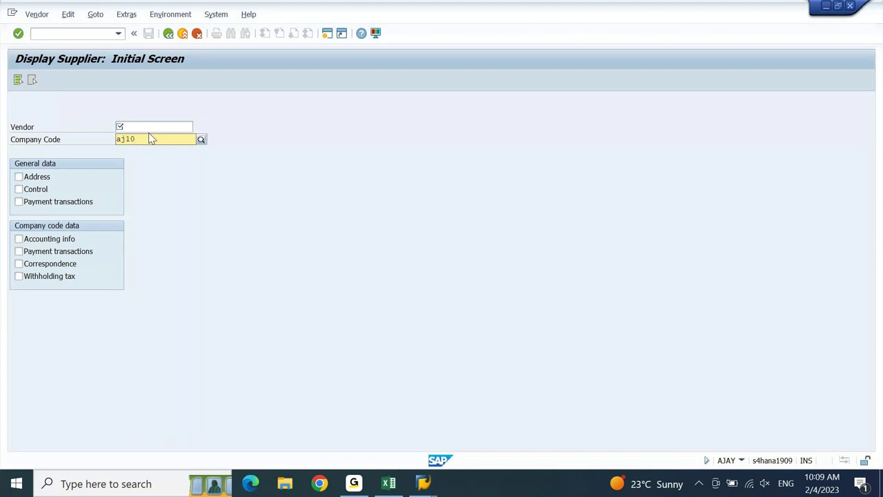
pyautogui.click(154, 127)
pyautogui.press('Return')
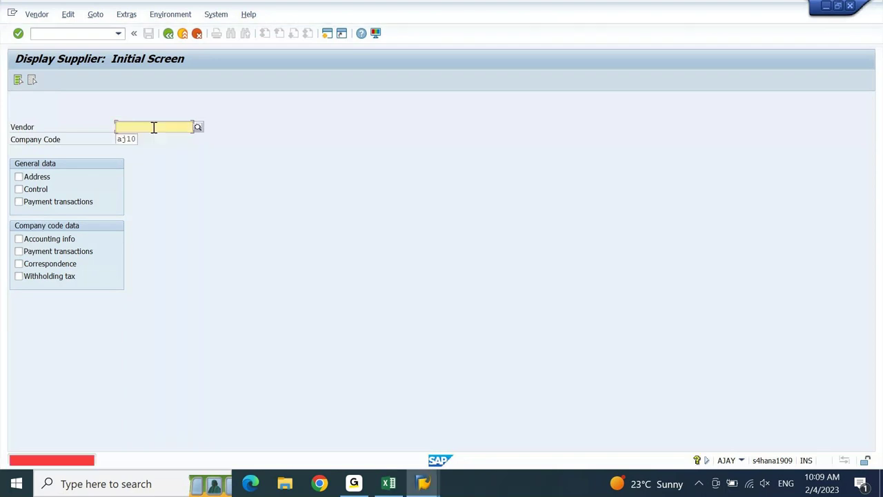
pyautogui.click(199, 128)
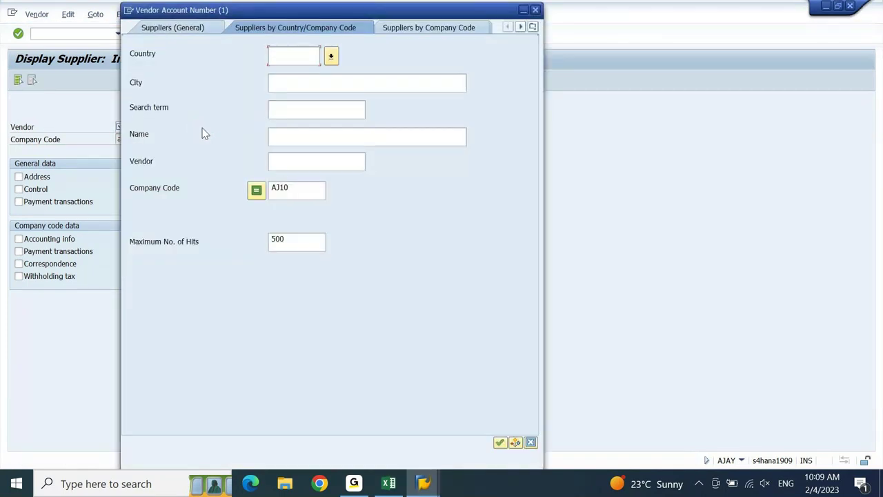
pyautogui.click(292, 191)
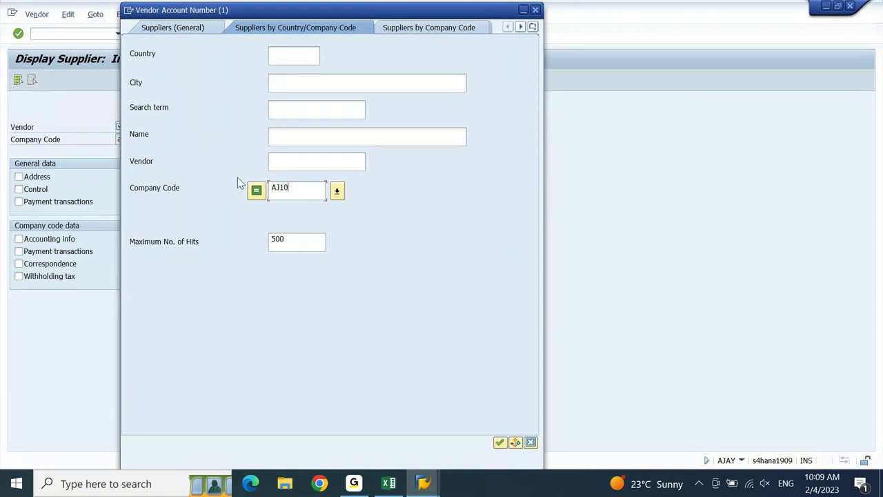
pyautogui.click(284, 161)
pyautogui.click(500, 442)
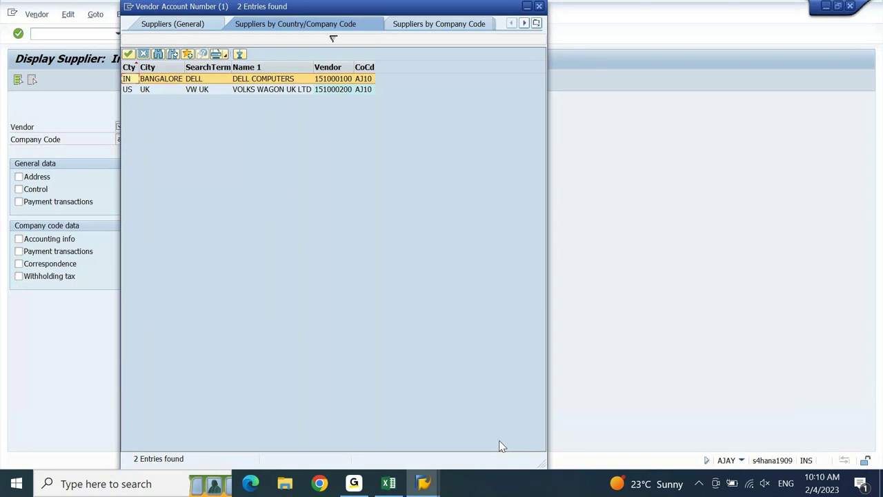
pyautogui.click(540, 6)
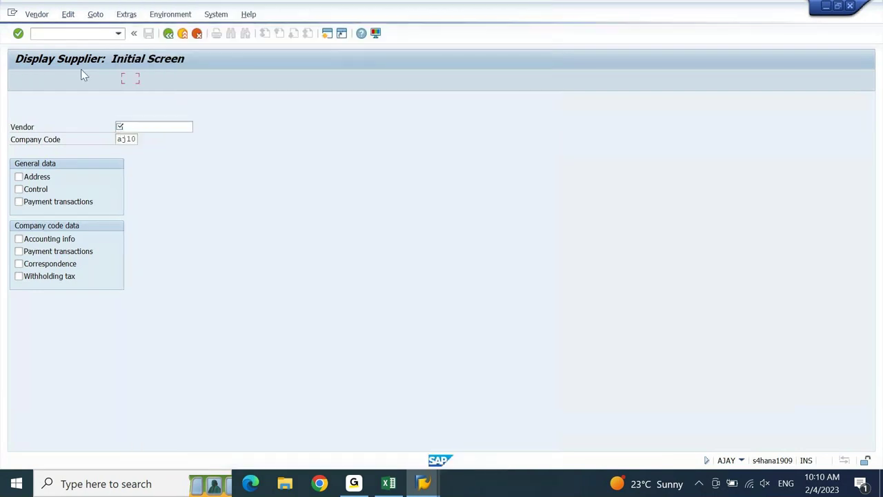
pyautogui.click(168, 33)
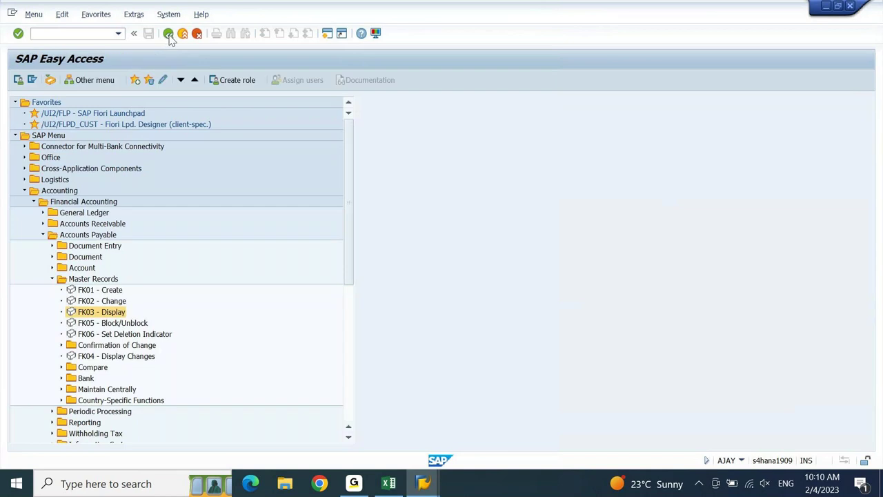
# - Launch FK01 - Create and choose Organization as the business partner type
pyautogui.click(102, 293)
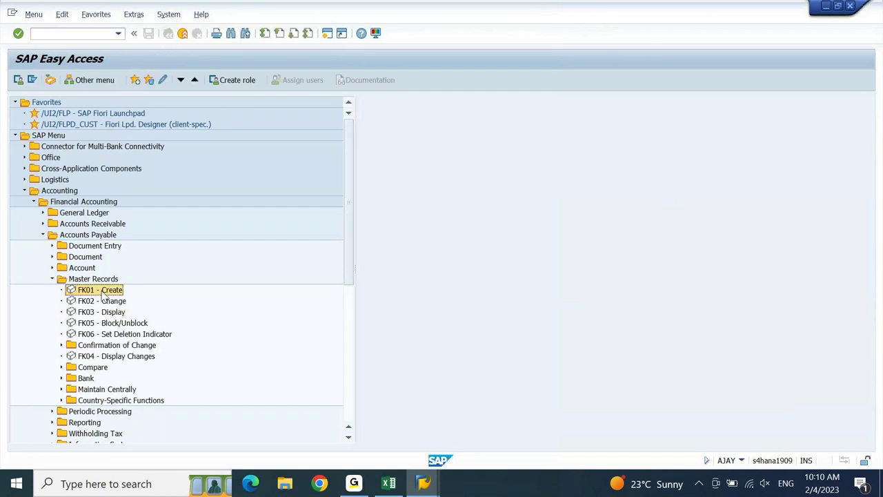
pyautogui.doubleClick(102, 294)
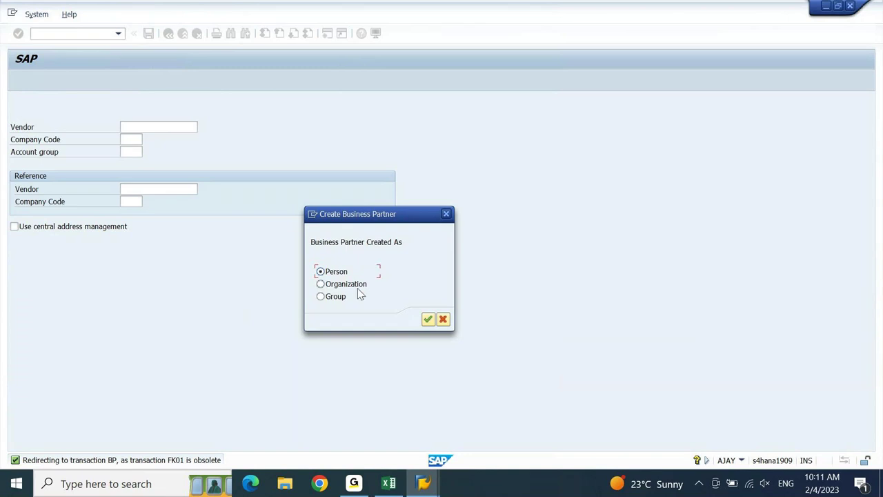
pyautogui.click(358, 287)
# - Confirm the organization and create it in the FLVN00 Vendor FLVN00 business partner role
pyautogui.click(429, 319)
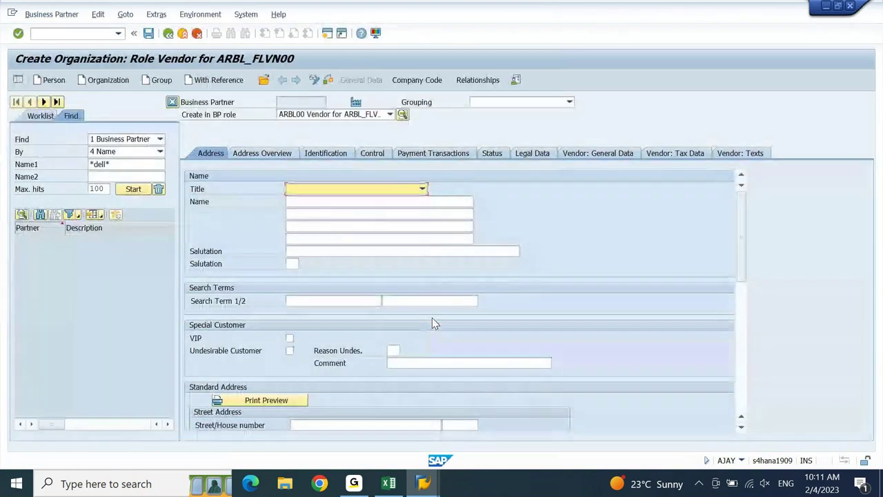
pyautogui.click(390, 114)
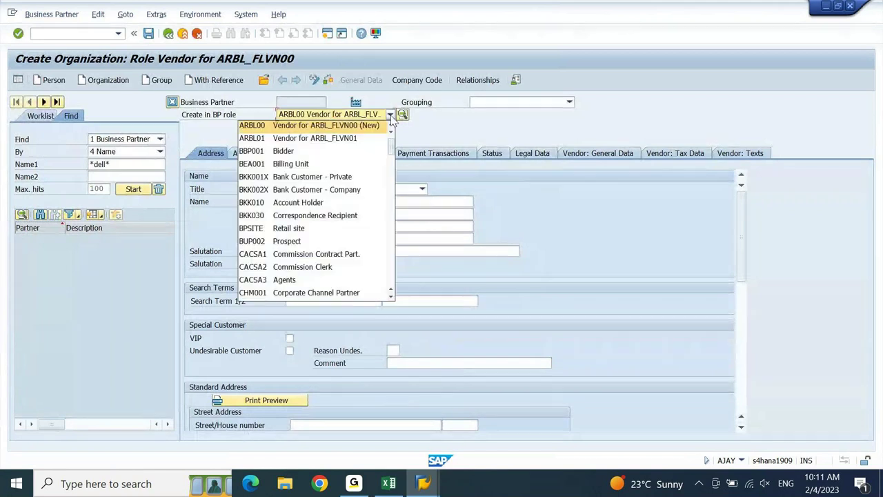
pyautogui.moveTo(395, 142); pyautogui.dragTo(391, 185)
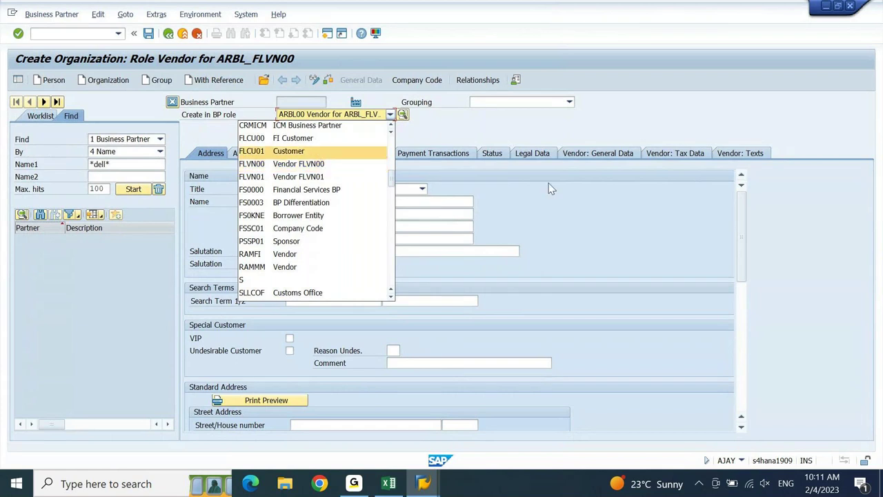
pyautogui.click(291, 125)
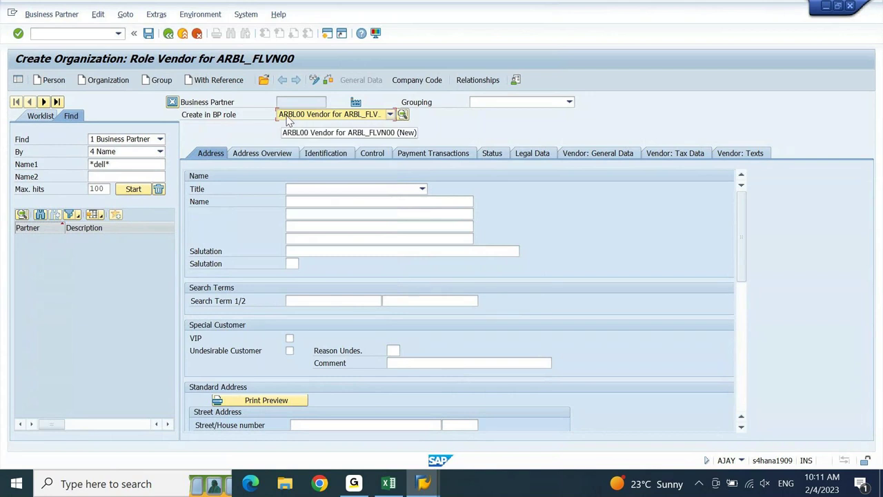
pyautogui.click(302, 118)
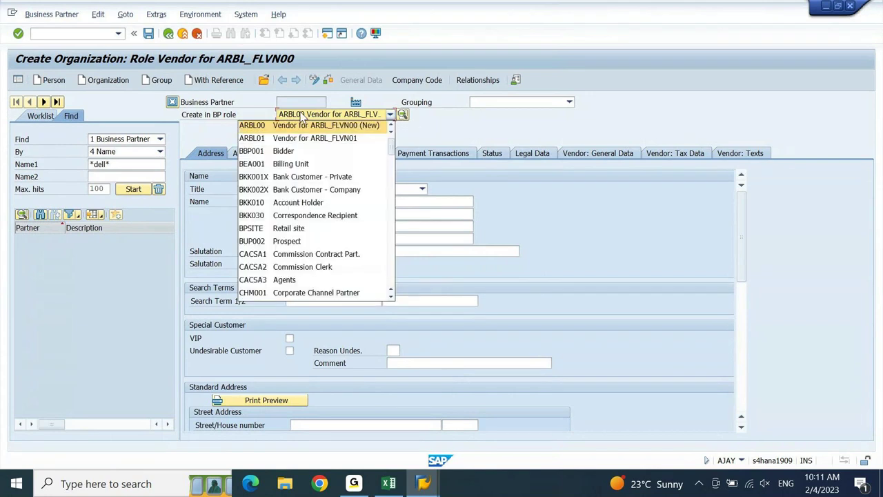
pyautogui.moveTo(394, 150); pyautogui.dragTo(389, 188)
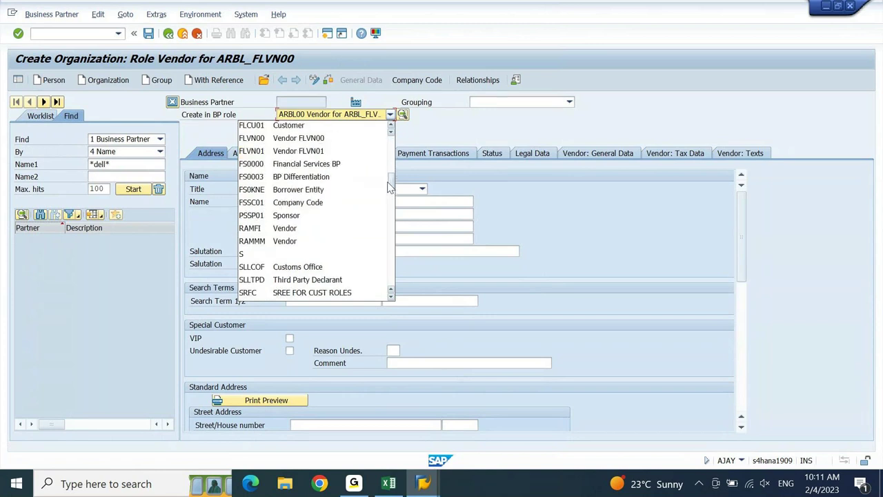
pyautogui.click(307, 138)
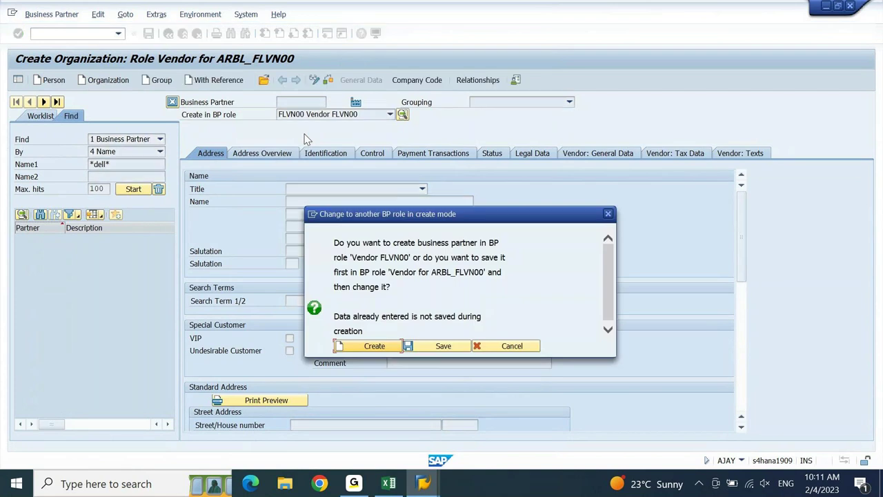
pyautogui.moveTo(478, 218); pyautogui.dragTo(456, 147)
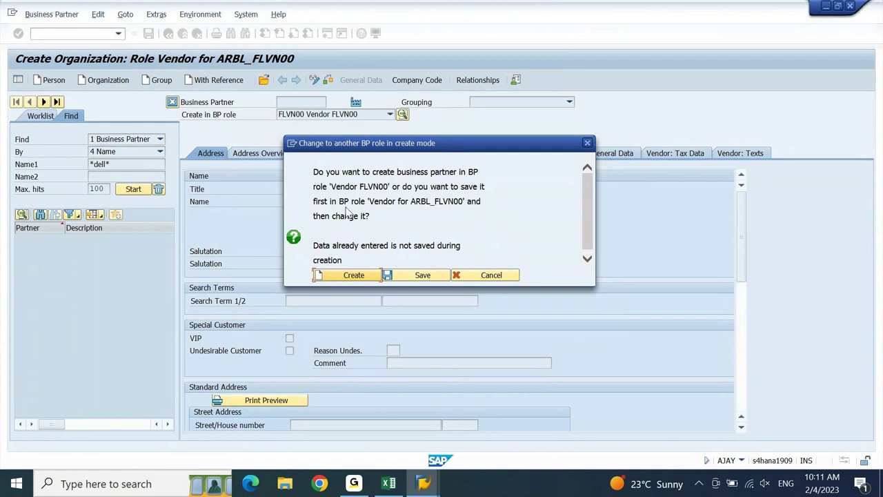
pyautogui.moveTo(370, 201); pyautogui.dragTo(427, 204)
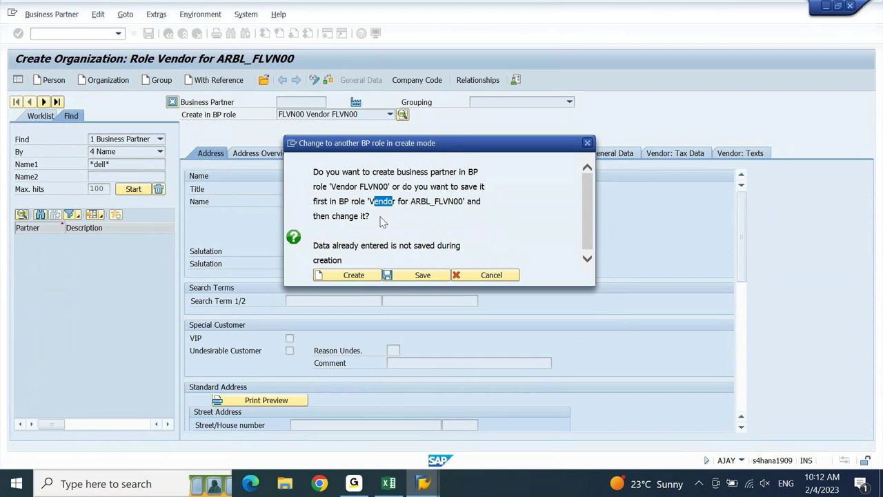
pyautogui.click(345, 275)
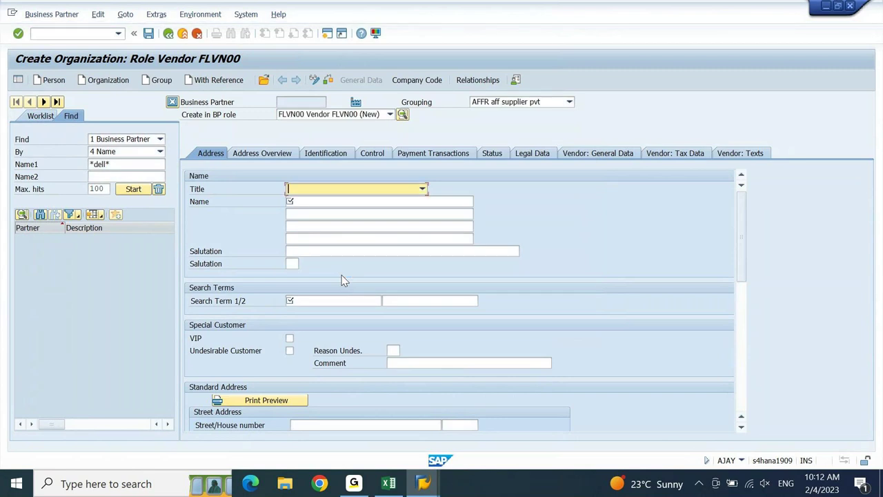
# - Choose grouping V001 BP Local vendor and title 0003 Company
pyautogui.click(506, 105)
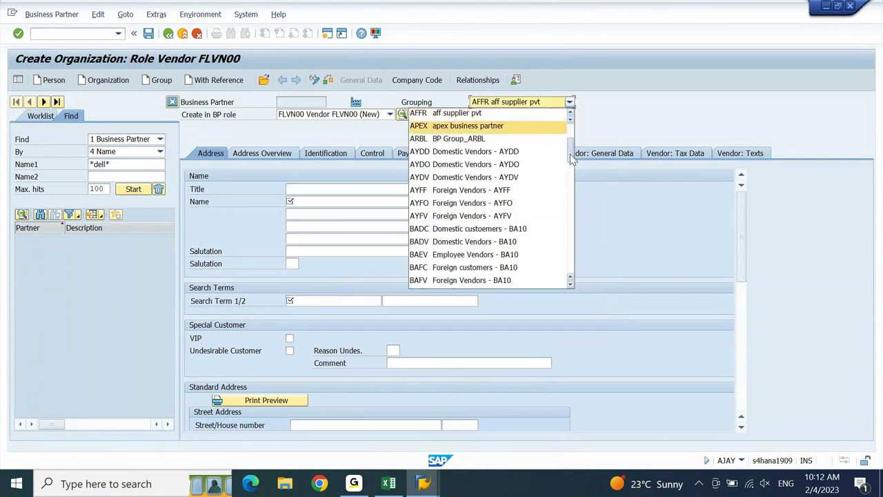
pyautogui.moveTo(571, 146); pyautogui.dragTo(579, 271)
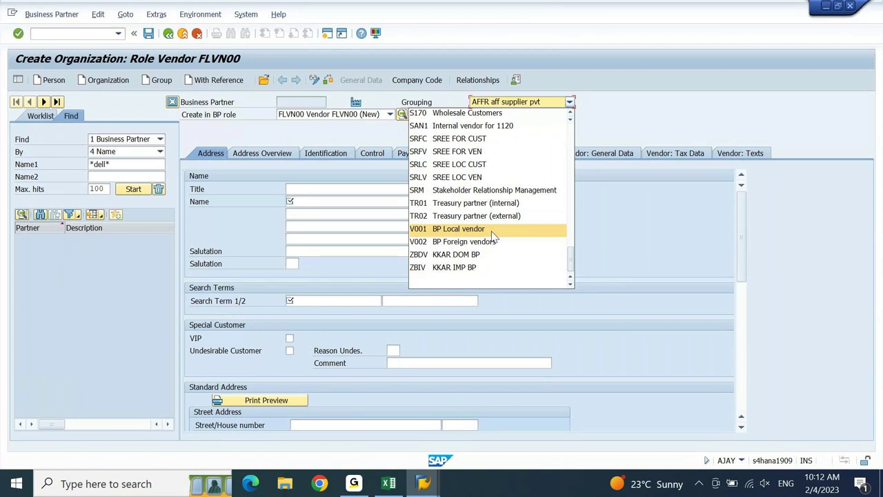
pyautogui.click(459, 229)
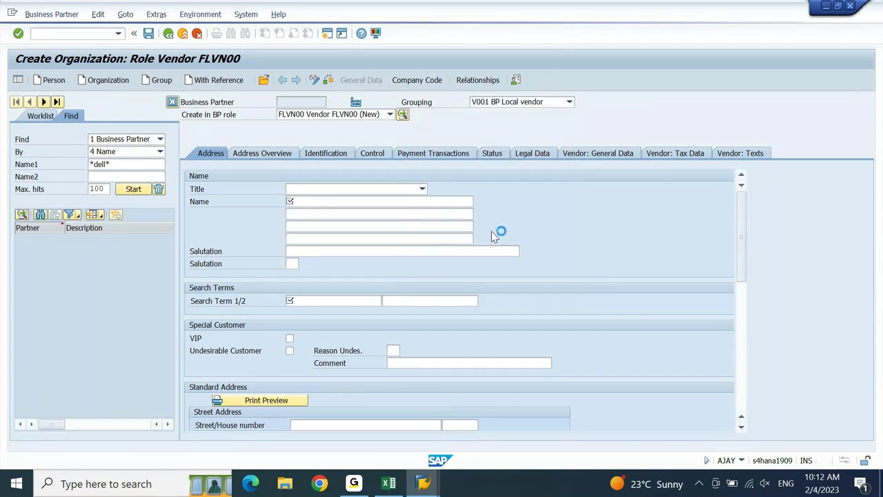
pyautogui.click(368, 188)
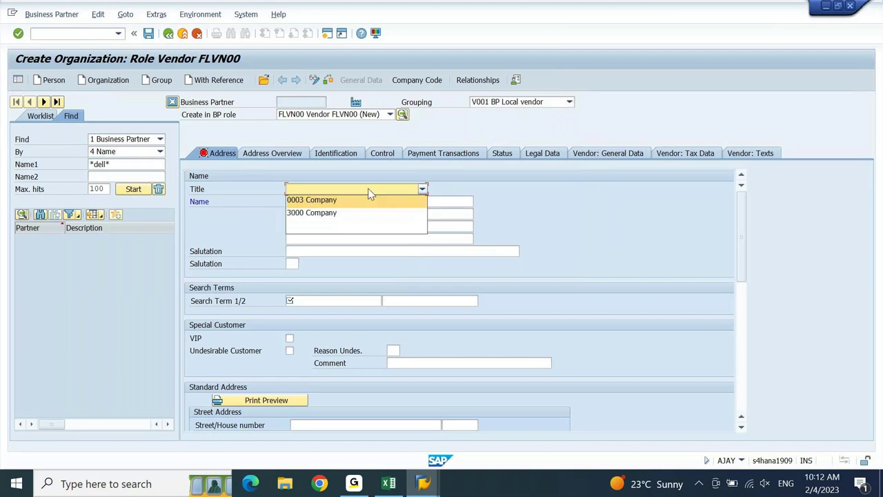
pyautogui.click(364, 200)
# - Enter name Universal Book Store and search term Universal
pyautogui.click(362, 202)
pyautogui.write('Uni')
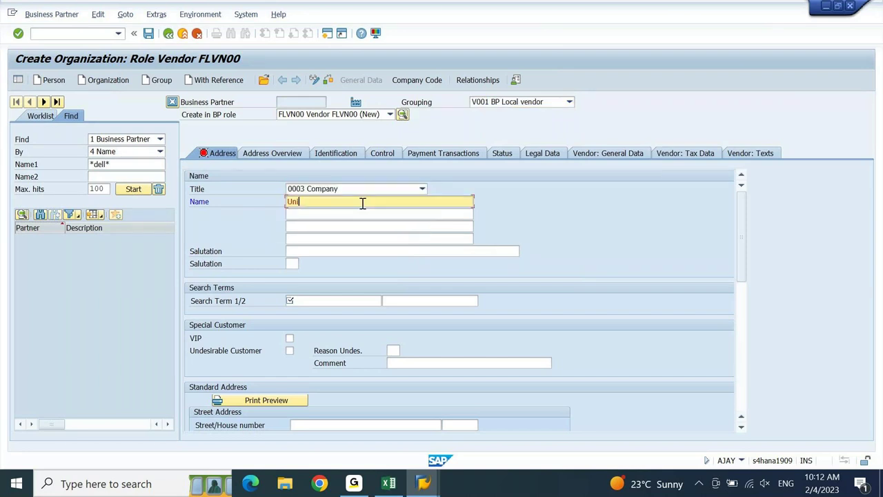
pyautogui.write('versal Book Store')
pyautogui.click(310, 306)
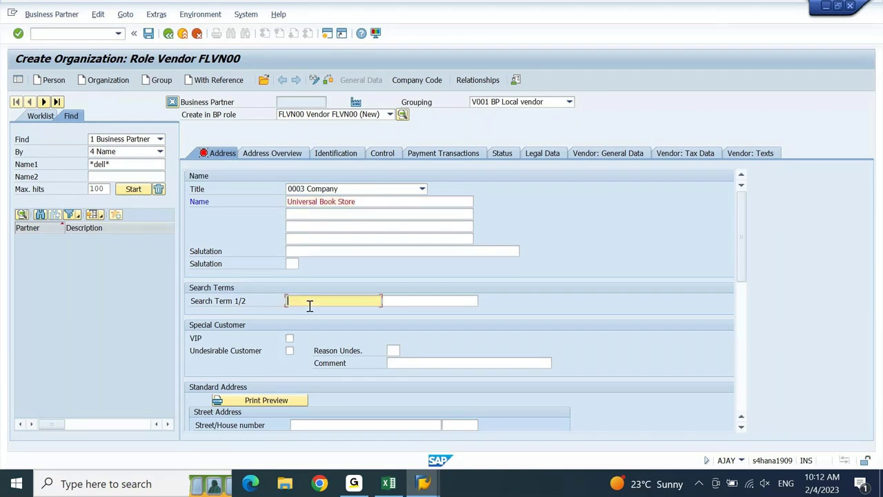
pyautogui.write('Universal')
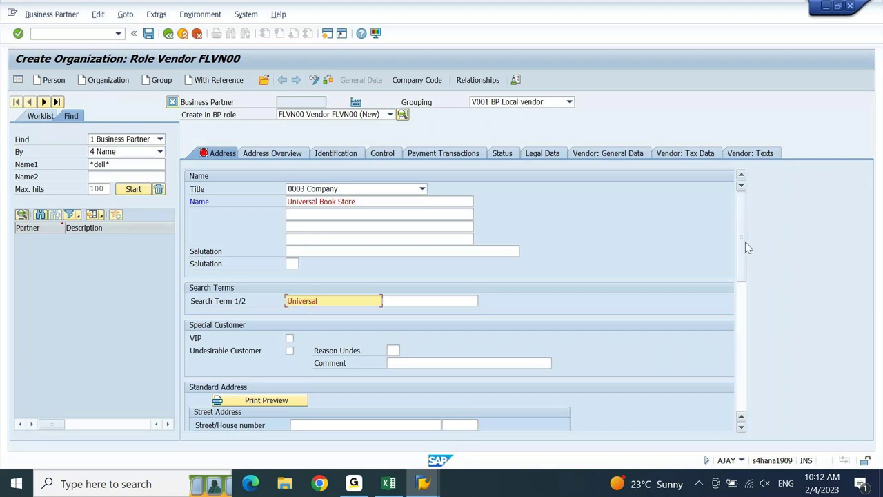
pyautogui.moveTo(742, 249); pyautogui.dragTo(740, 303)
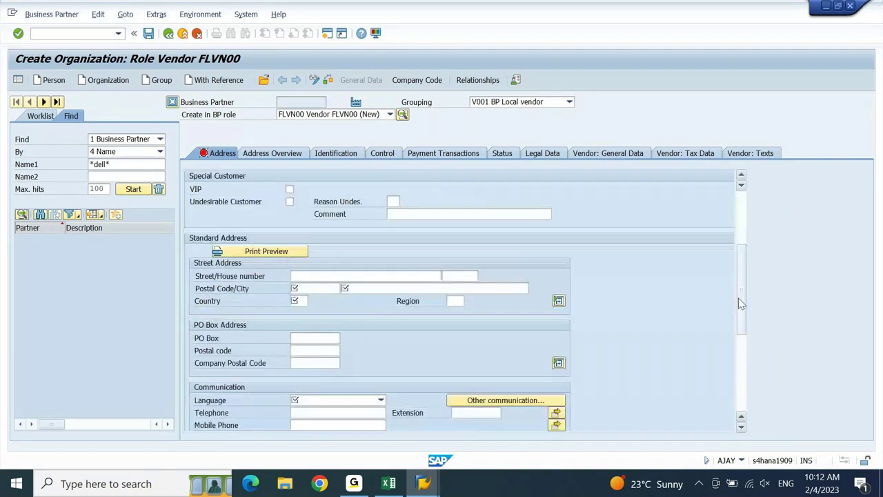
# - Enter street Universal street, house number 90, postal code 566890 and city Hyderabad
pyautogui.click(373, 276)
pyautogui.write('Universal st')
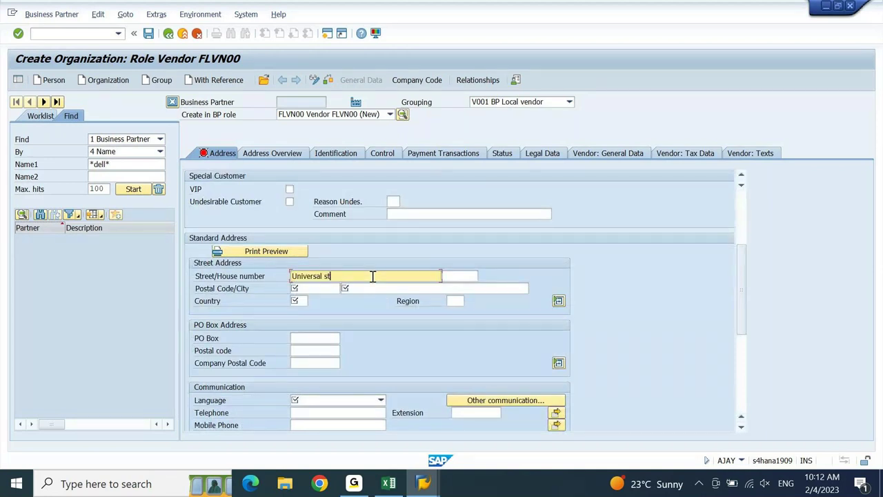
pyautogui.write('reet')
pyautogui.press('Tab')
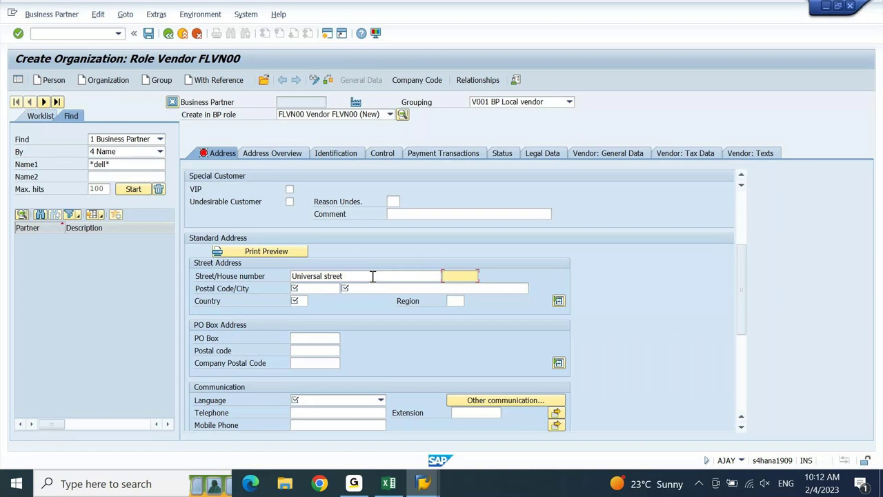
pyautogui.write('90')
pyautogui.press('Tab')
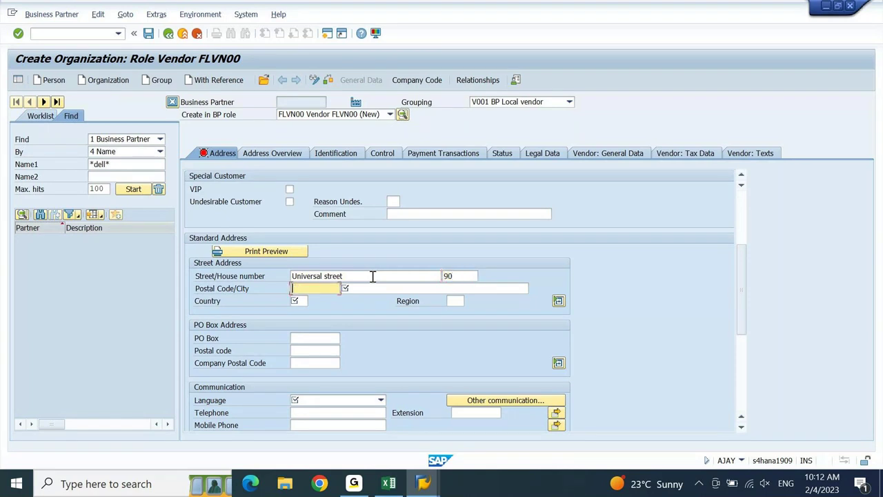
pyautogui.write('566890')
pyautogui.press('Tab')
pyautogui.write('Hyd')
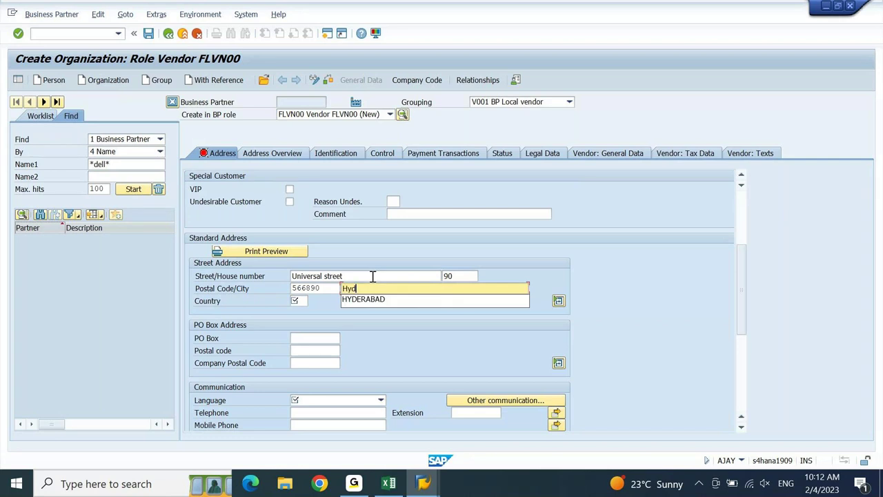
pyautogui.write('era')
pyautogui.press('Down')
pyautogui.press('Return')
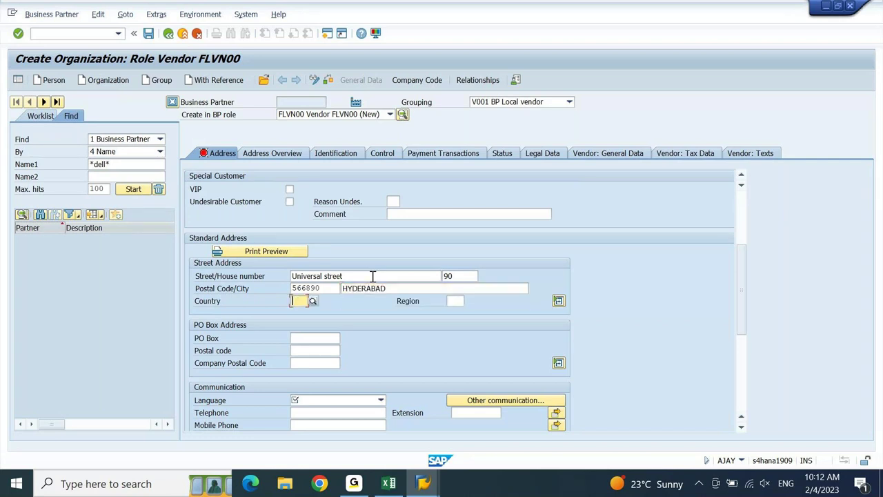
# - Set country India, region Telangana and communication language English
pyautogui.write('In')
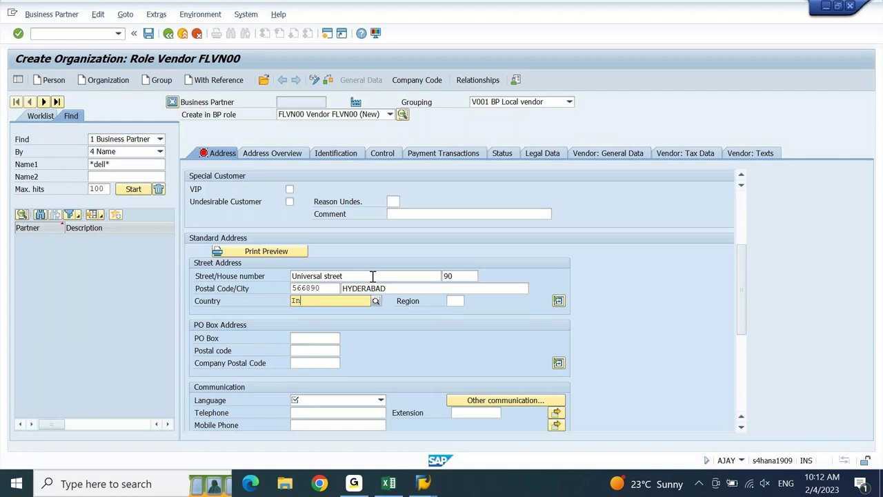
pyautogui.press('Return')
pyautogui.click(458, 302)
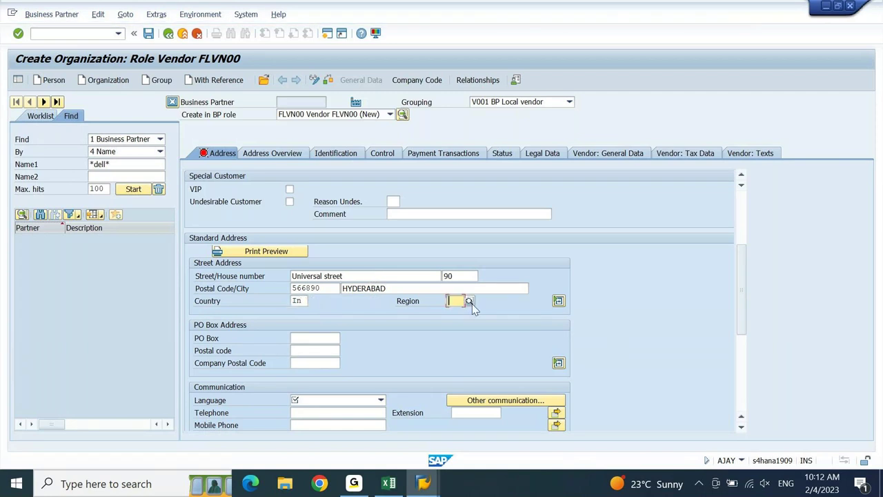
pyautogui.click(469, 302)
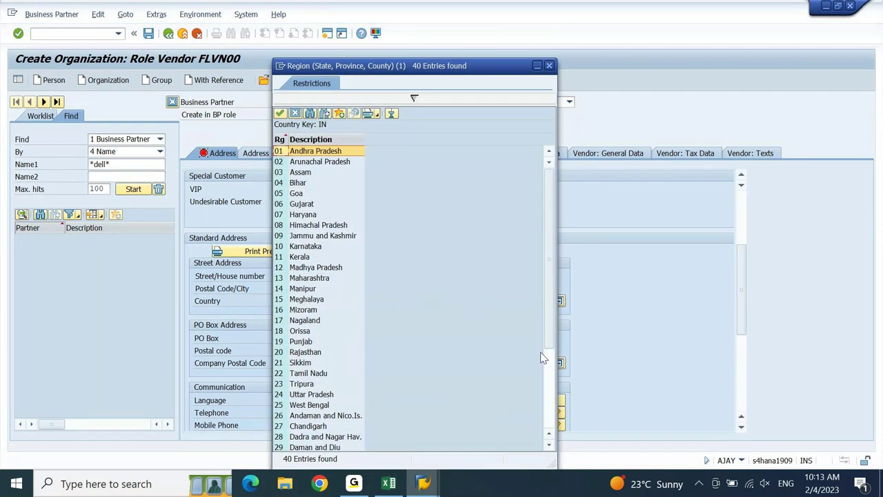
pyautogui.scroll(-4, 547, 382)
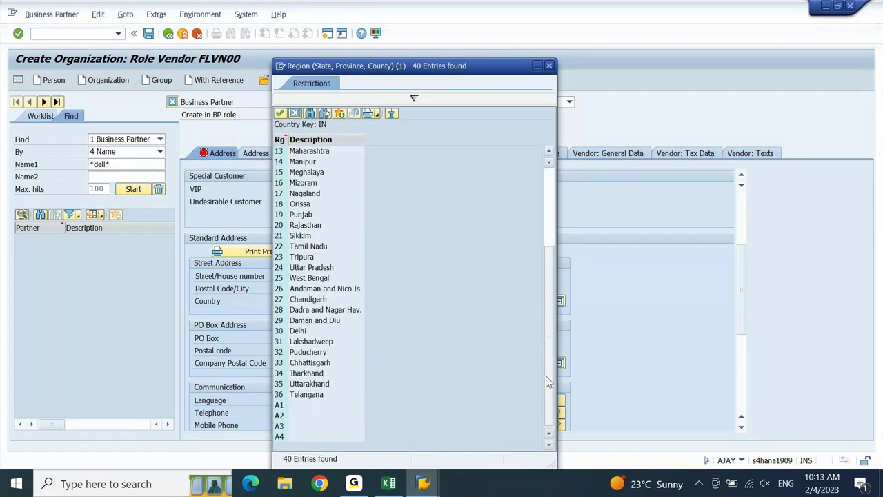
pyautogui.click(309, 396)
pyautogui.doubleClick(306, 394)
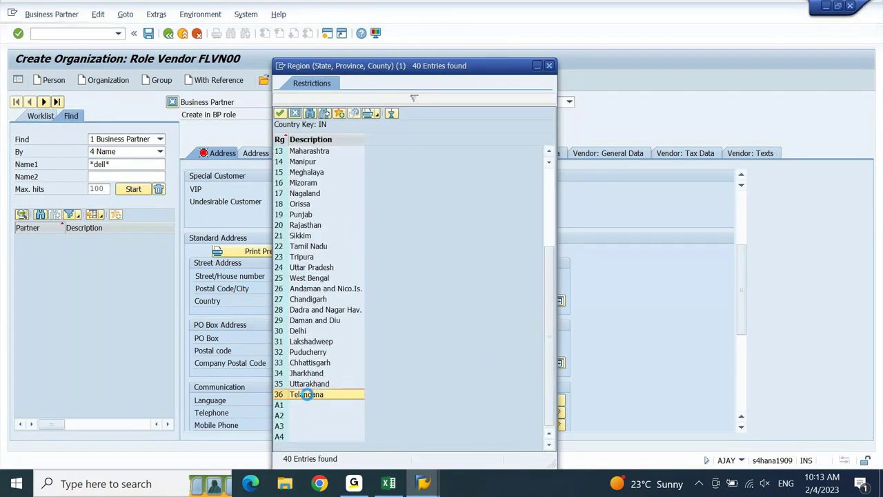
pyautogui.click(371, 404)
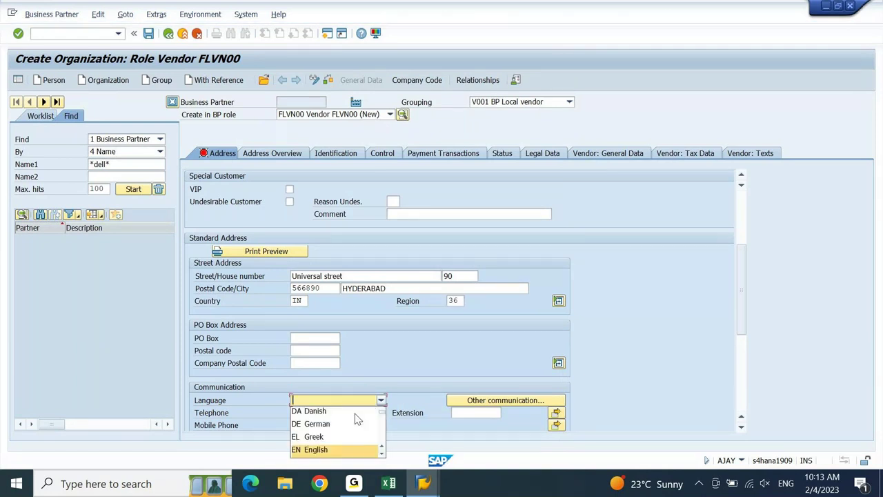
pyautogui.press('Return')
pyautogui.press('Return')
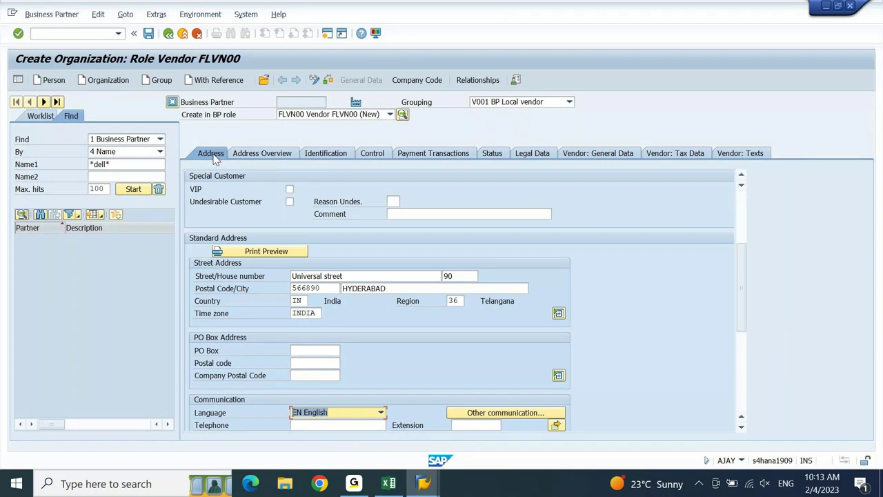
# - Check the internally assigned vendor number and BP role on Vendor: General Data, then open Company Code data
pyautogui.click(586, 156)
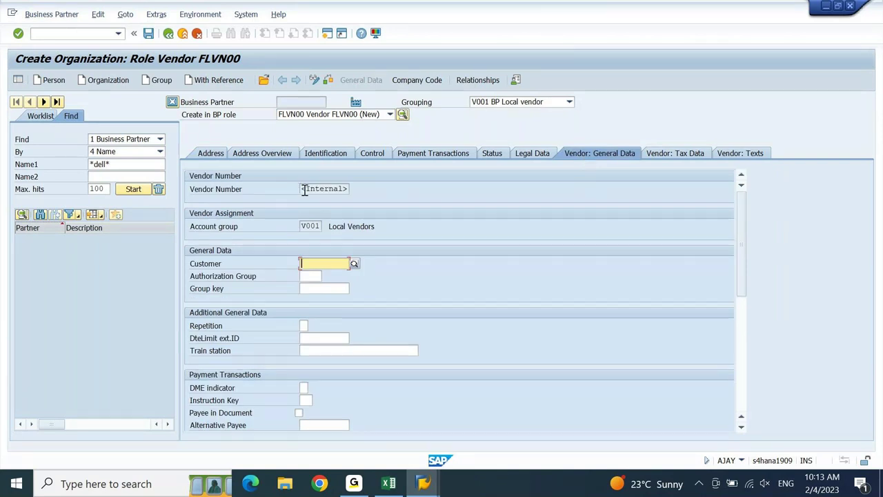
pyautogui.moveTo(302, 191); pyautogui.dragTo(377, 196)
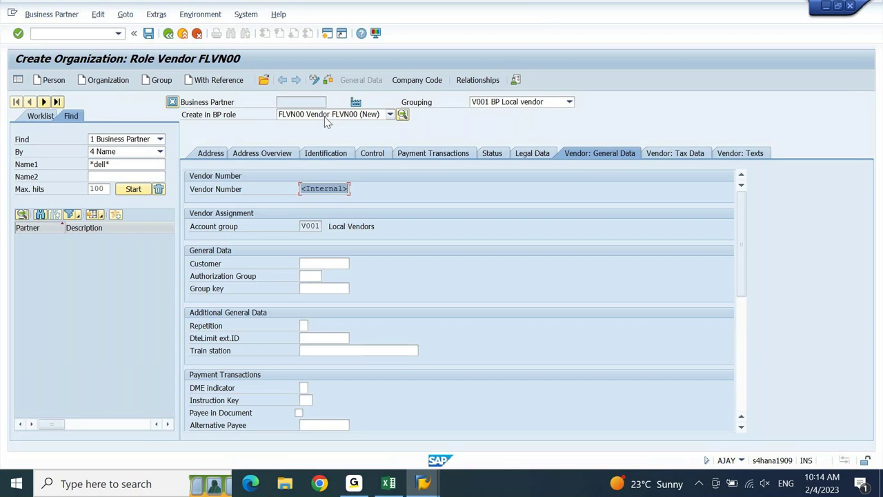
pyautogui.click(326, 118)
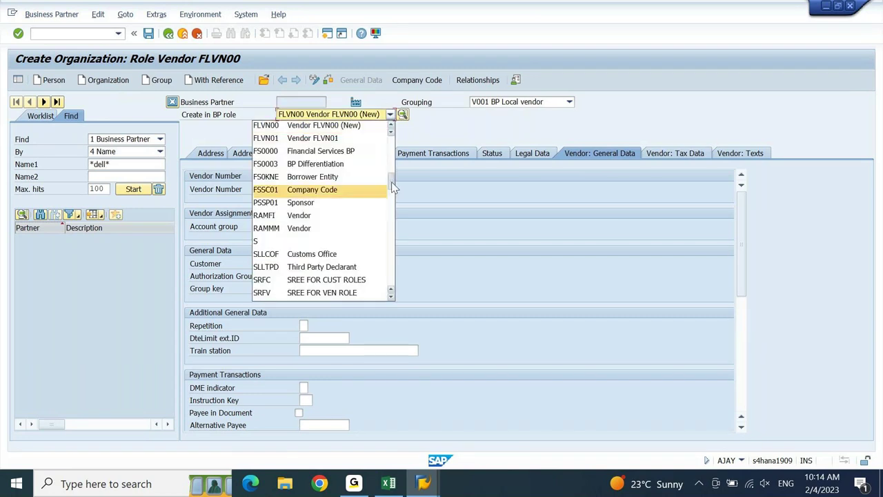
pyautogui.moveTo(391, 181); pyautogui.dragTo(373, 123)
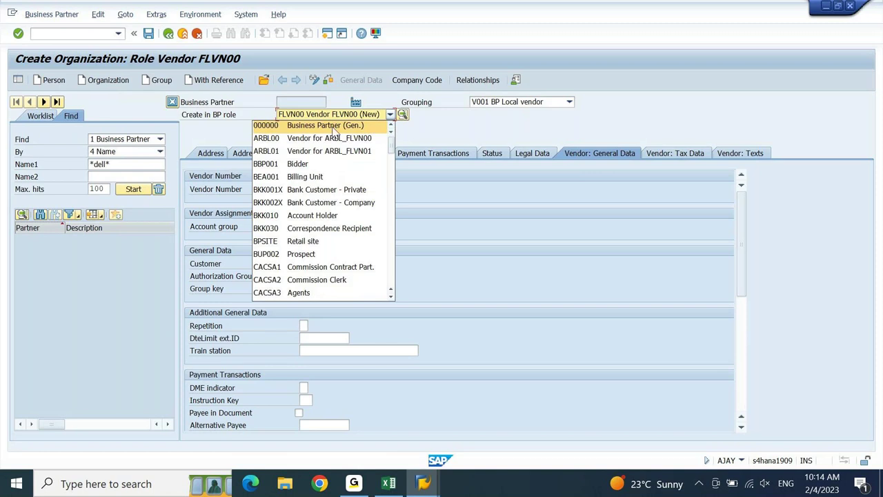
pyautogui.click(426, 122)
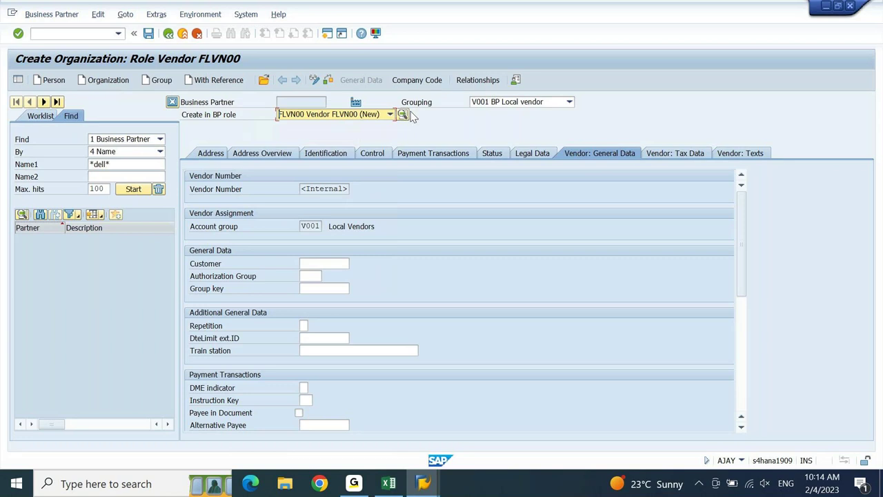
pyautogui.click(423, 81)
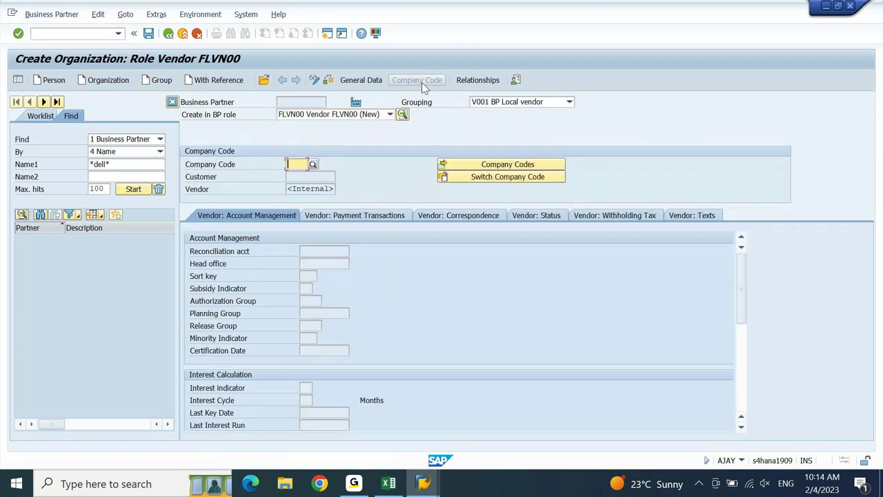
# - Enter company code AJ10, reconciliation account Accounts Payable - Local and sort key 001, then save
pyautogui.write('aj10')
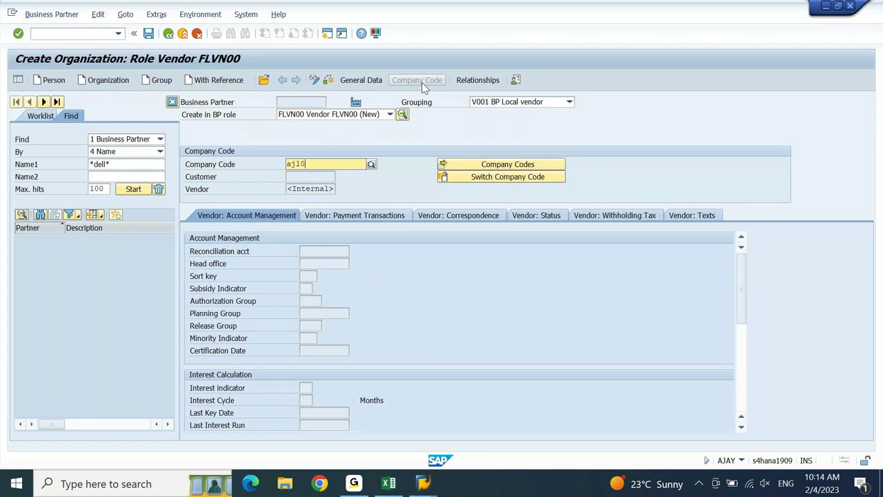
pyautogui.press('Return')
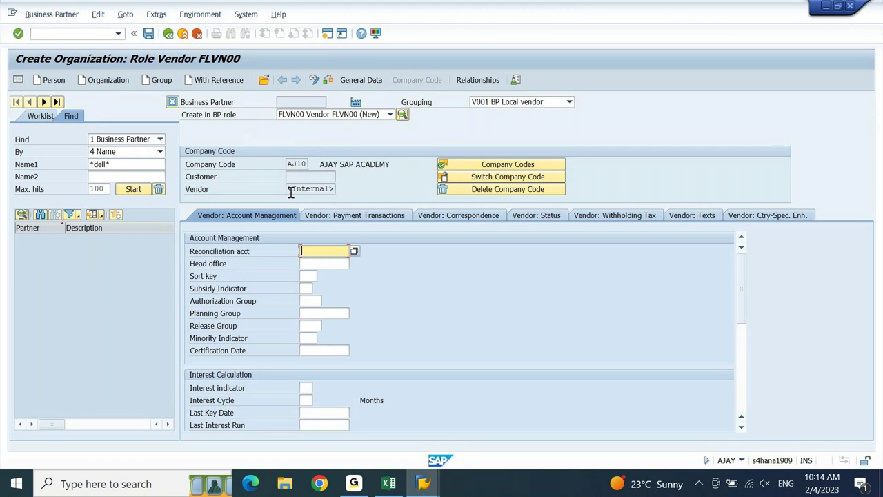
pyautogui.click(354, 252)
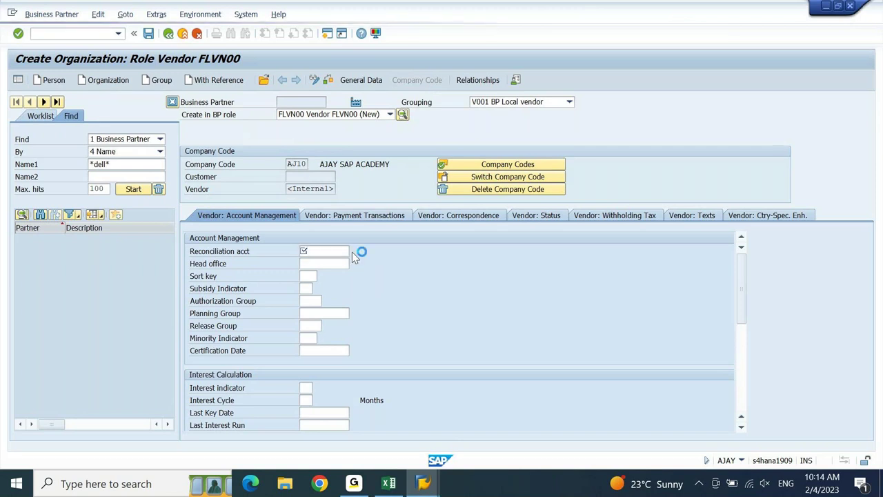
pyautogui.click(82, 95)
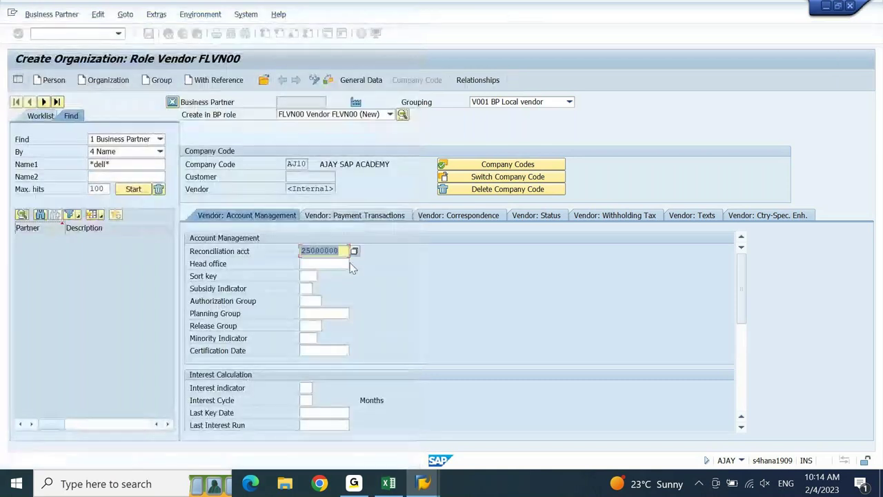
pyautogui.click(315, 276)
pyautogui.write('001')
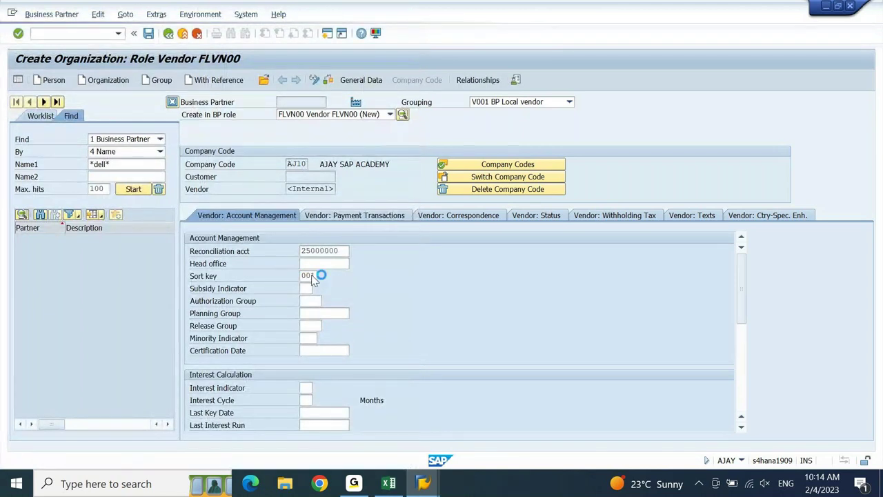
pyautogui.press('Return')
pyautogui.click(149, 36)
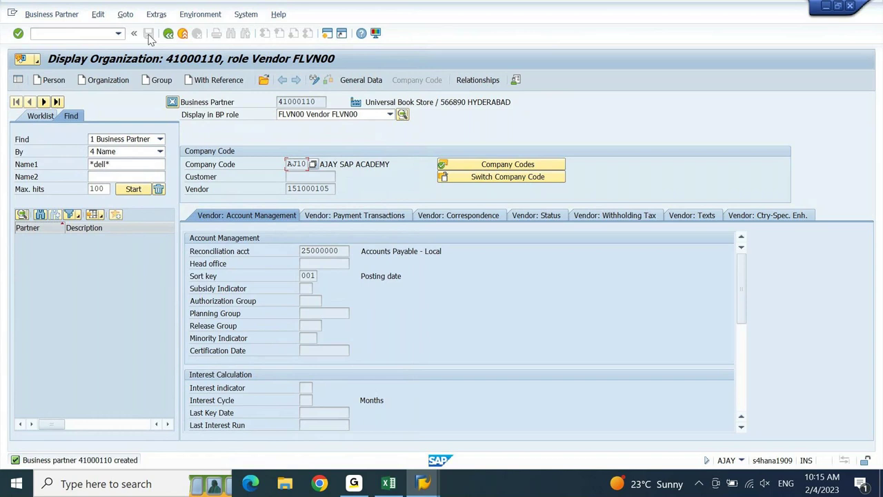
pyautogui.moveTo(333, 189); pyautogui.dragTo(274, 198)
pyautogui.hotkey('ctrl', 'c')
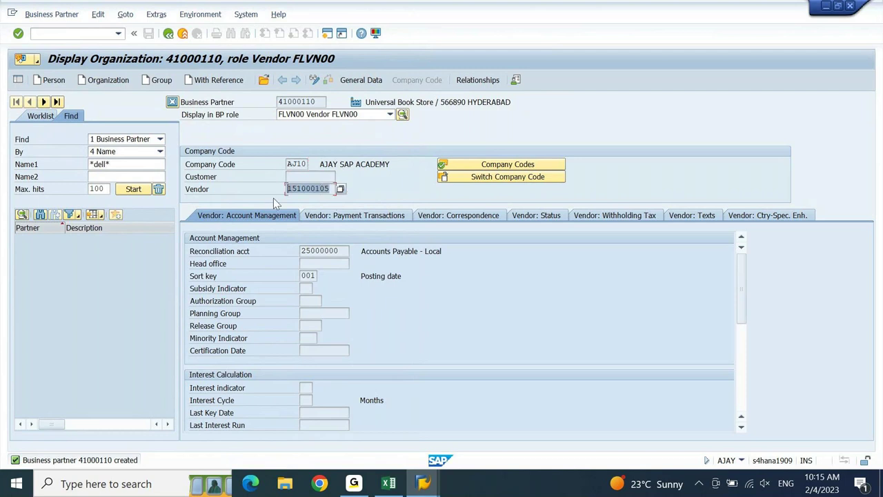
pyautogui.moveTo(317, 101); pyautogui.dragTo(255, 114)
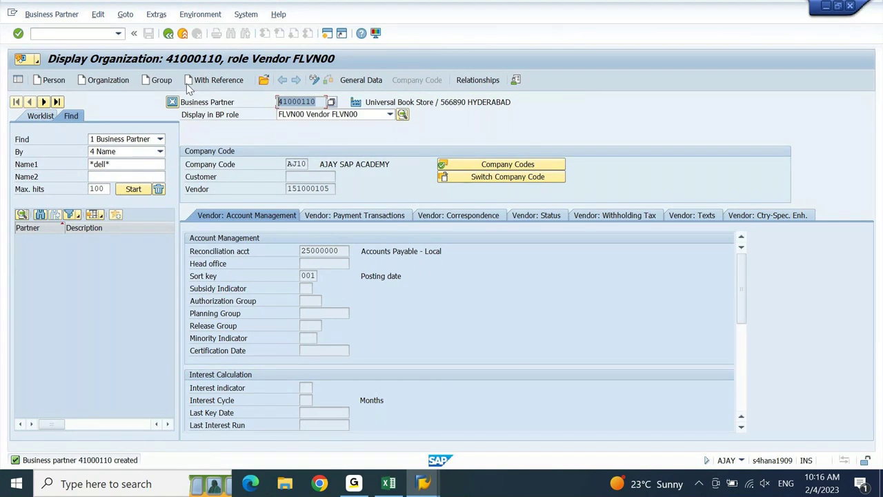
# - Confirm the Vendor FLVN00 role, select the new vendor number and switch to Excel
pyautogui.click(389, 115)
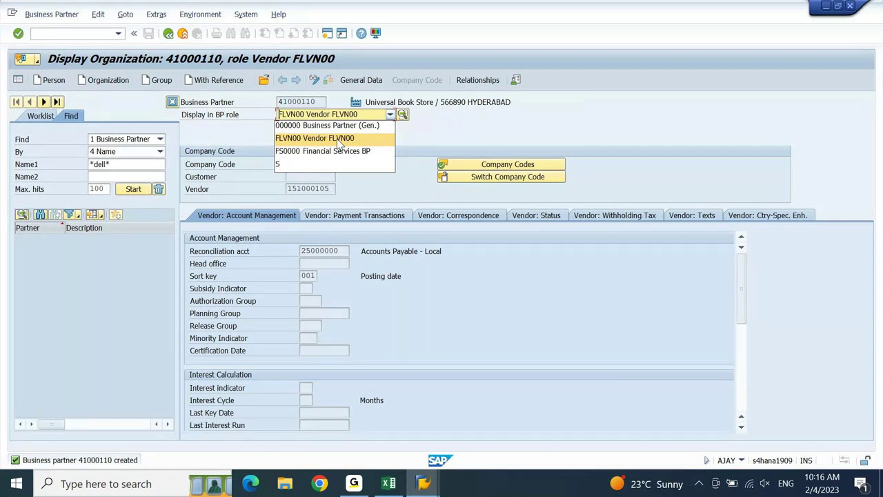
pyautogui.click(339, 140)
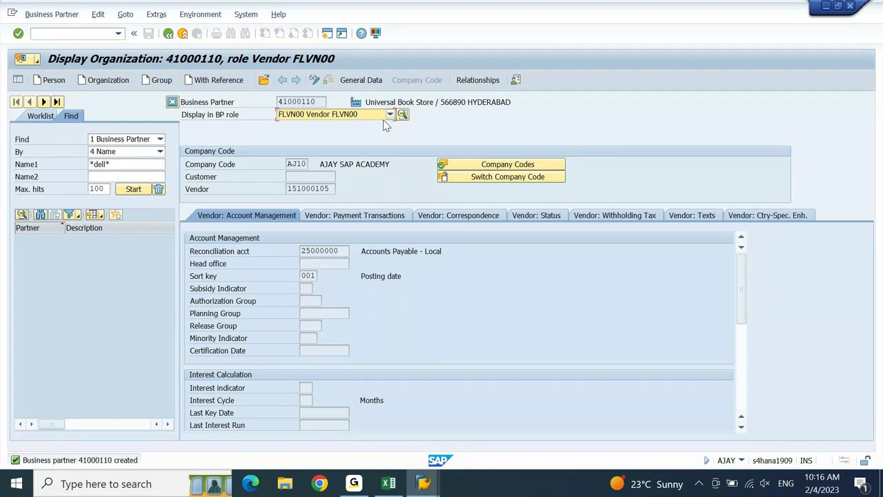
pyautogui.click(390, 115)
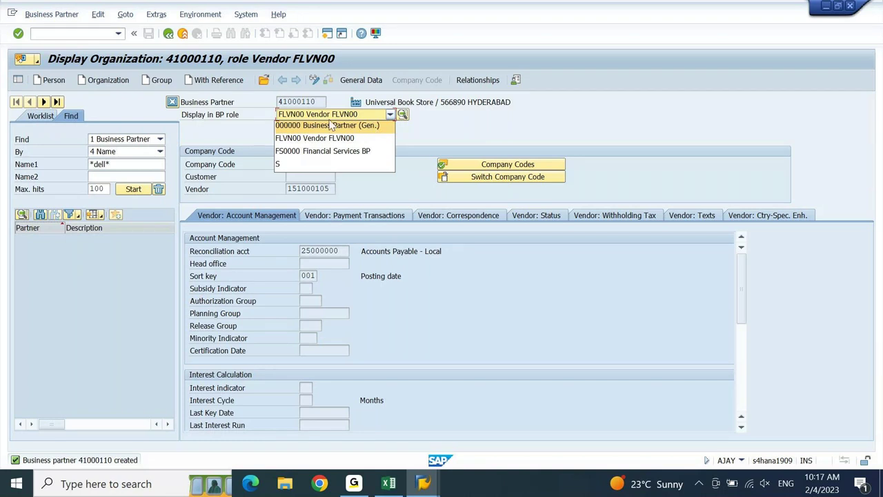
pyautogui.click(312, 138)
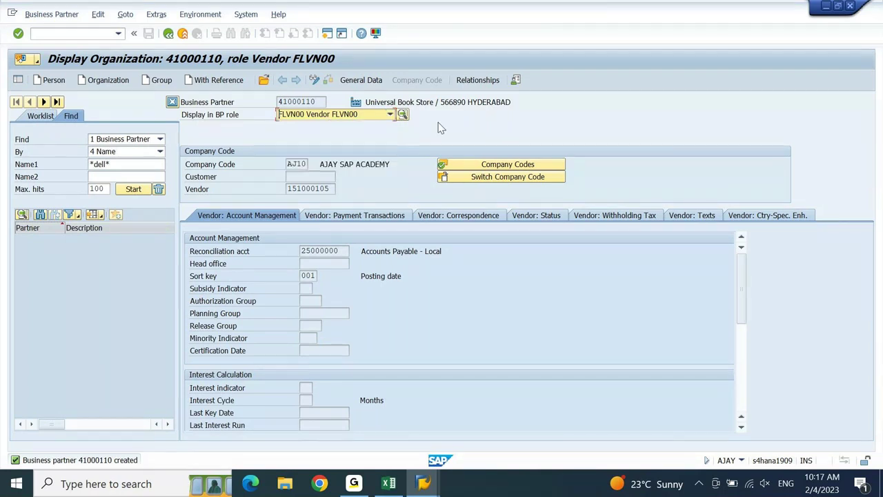
pyautogui.click(391, 114)
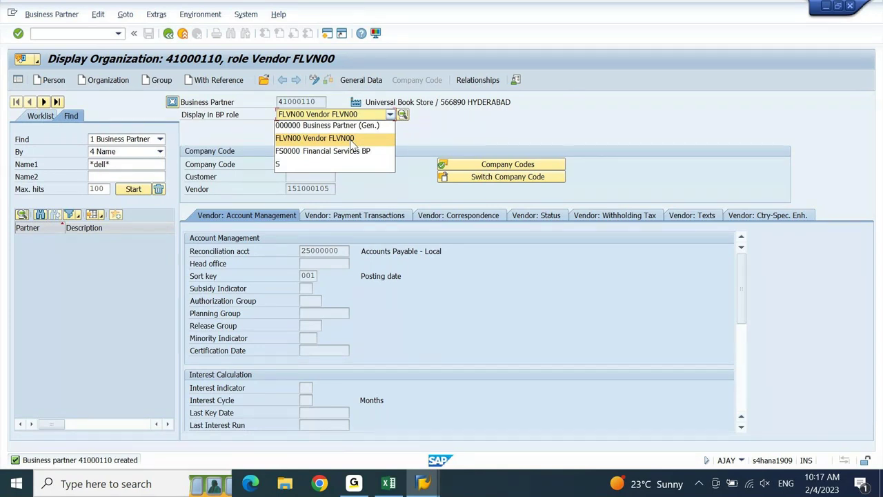
pyautogui.click(351, 139)
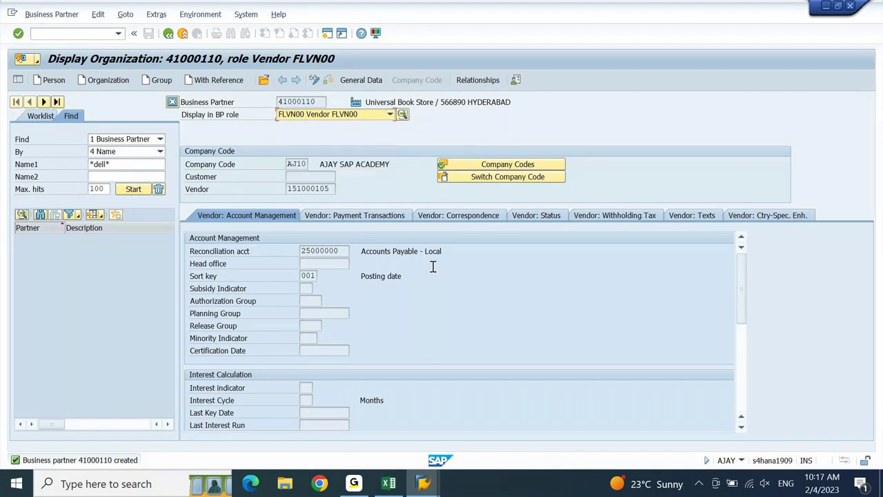
pyautogui.click(328, 189)
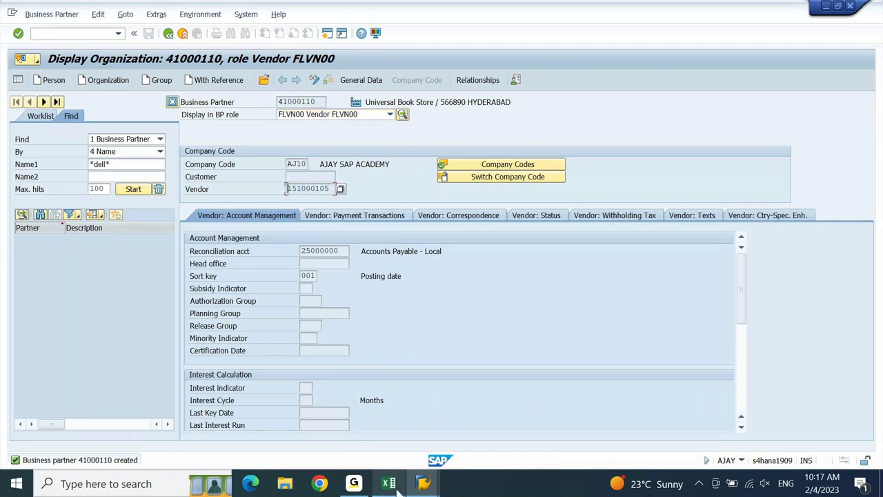
pyautogui.click(387, 481)
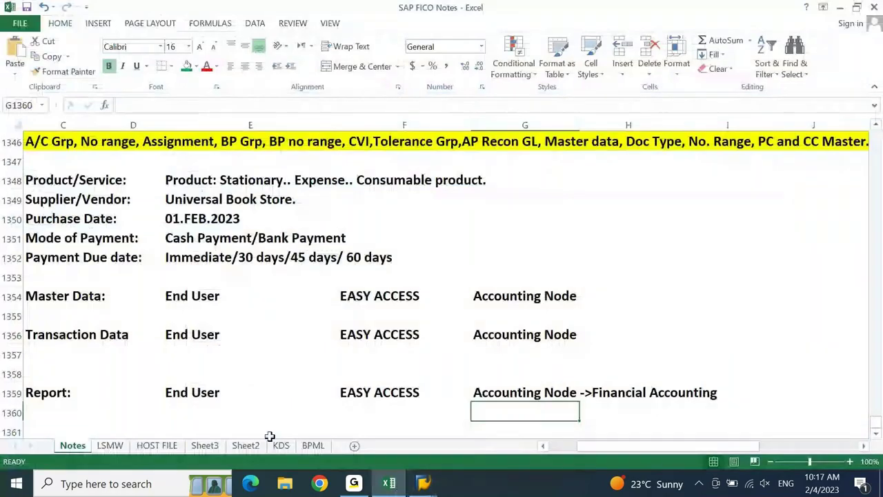
# - Paste the vendor number into F1349 beside Universal Book Store, then return to SAP
pyautogui.click(214, 199)
pyautogui.press('Right')
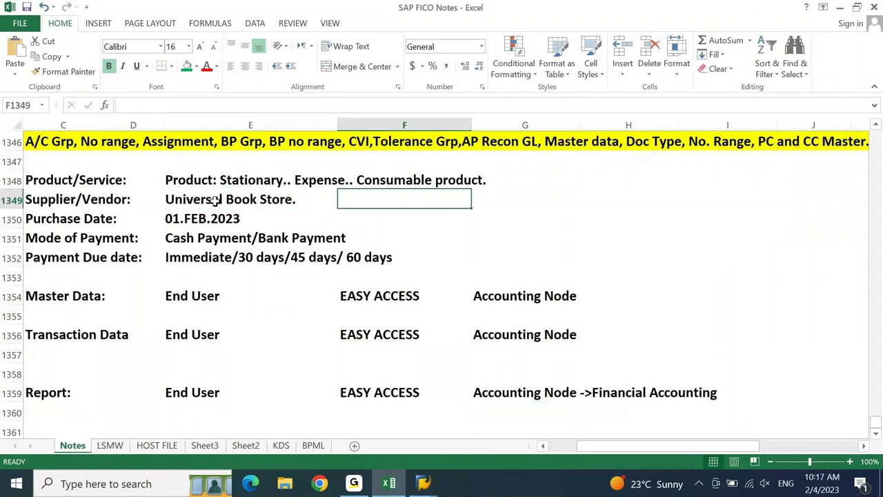
pyautogui.hotkey('ctrl', 'v')
pyautogui.press('Escape')
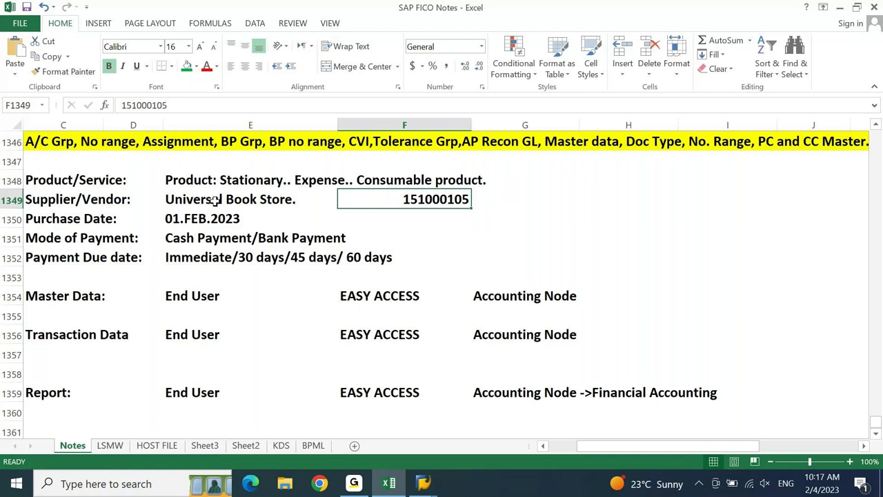
pyautogui.press('Down')
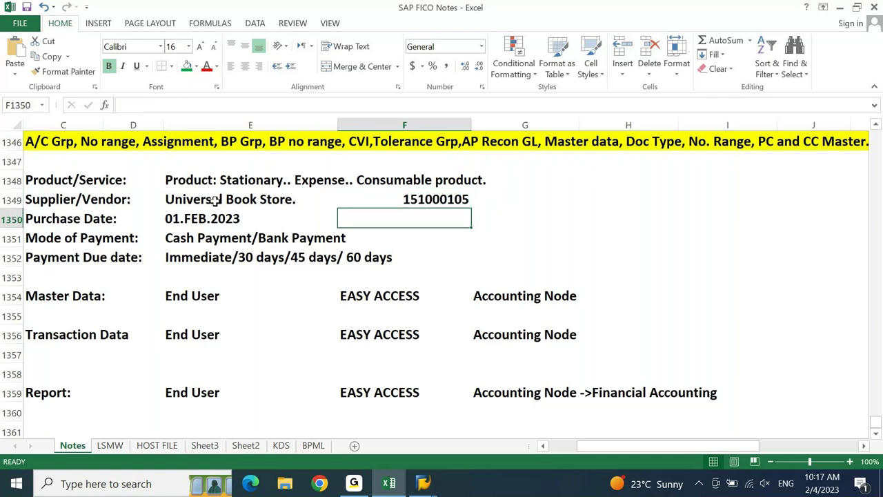
pyautogui.press('Up')
pyautogui.press('Up')
pyautogui.press('Left')
pyautogui.press('Left')
pyautogui.press('Right')
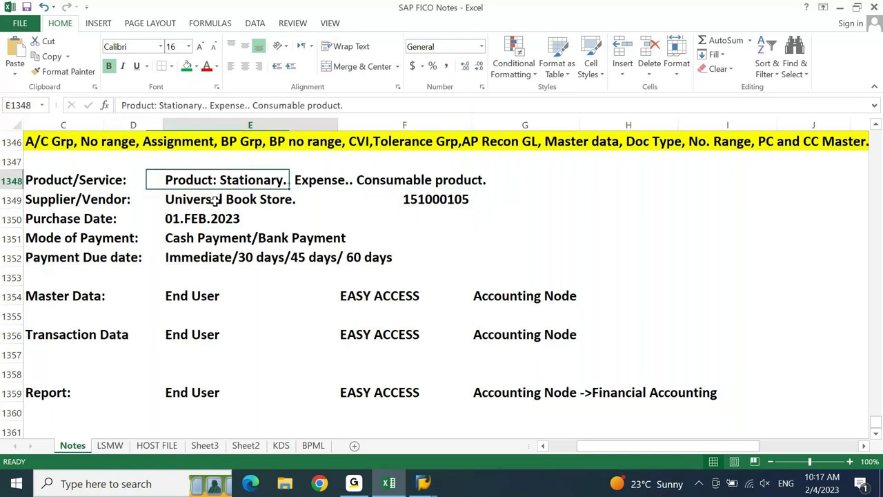
pyautogui.press('Right')
pyautogui.press('Right')
pyautogui.press('Right')
pyautogui.hotkey('alt', 'Tab')
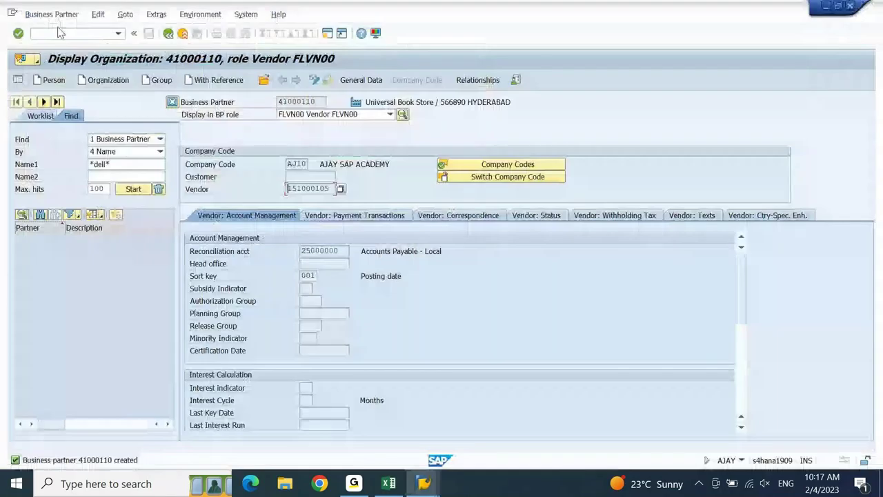
pyautogui.click(62, 34)
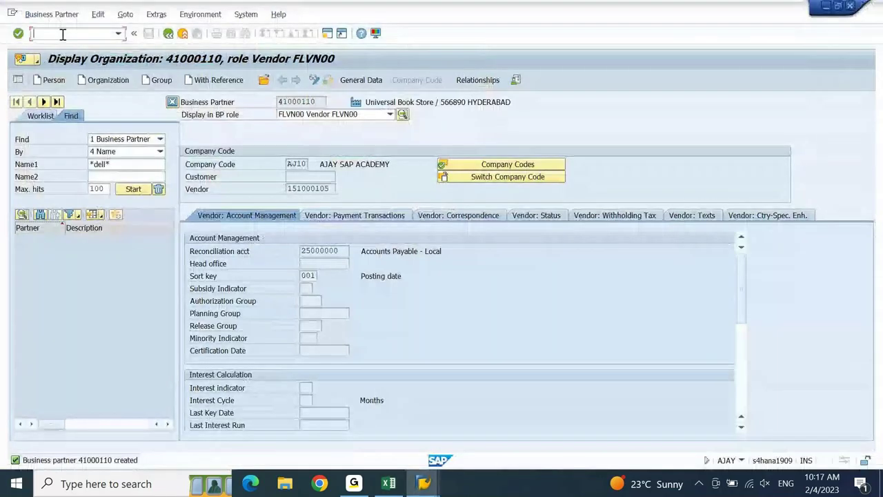
pyautogui.write('/nfs')
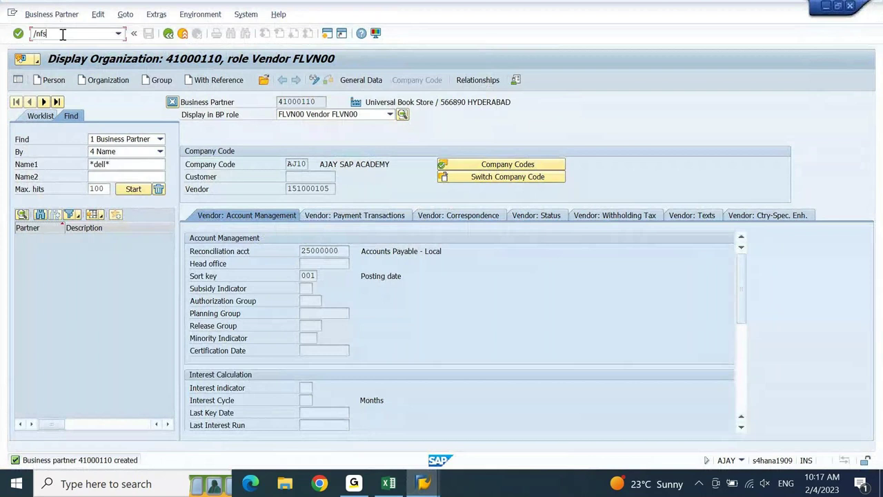
pyautogui.press('Return')
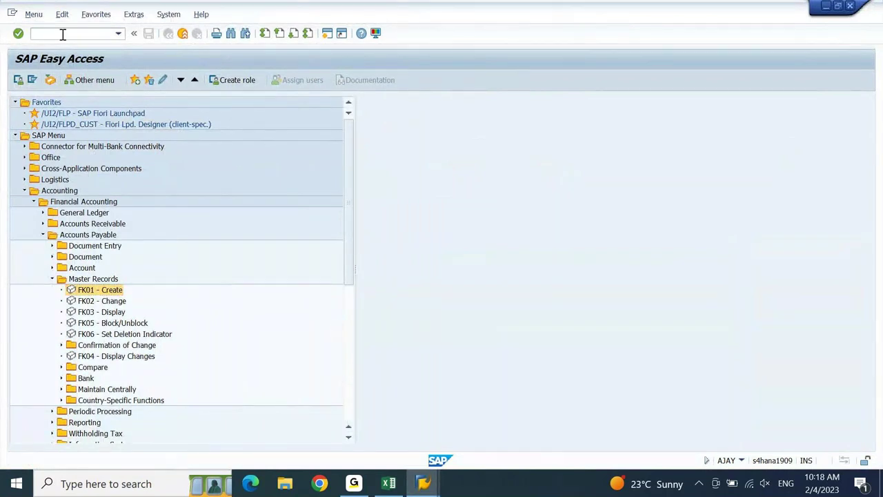
pyautogui.write('FS')
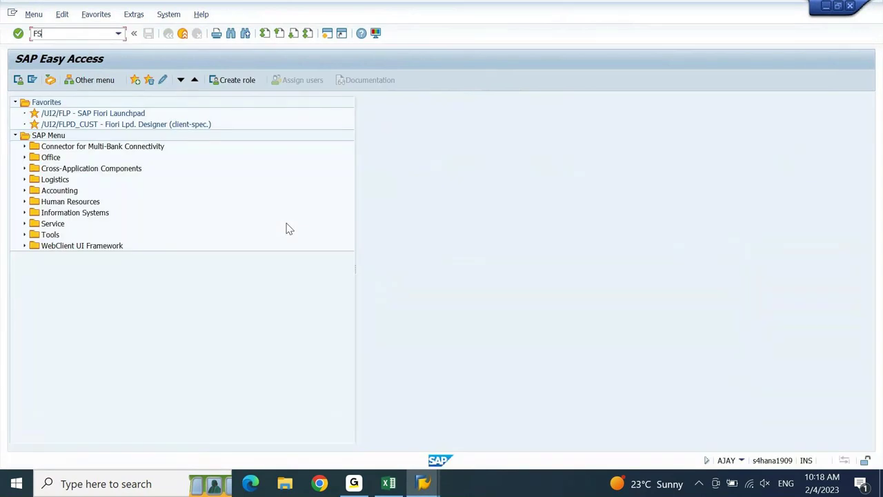
pyautogui.write('00')
pyautogui.press('Return')
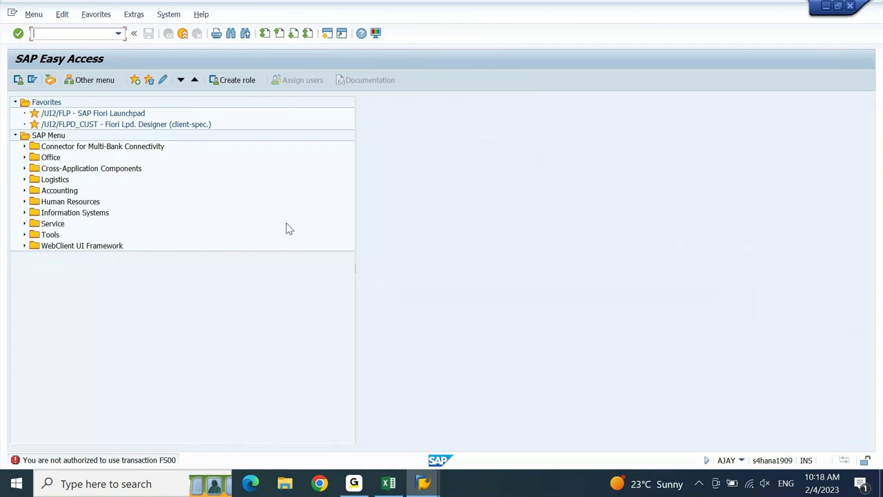
pyautogui.write('fs00')
pyautogui.press('Return')
pyautogui.write('fsp0')
pyautogui.press('Return')
pyautogui.write('/n SU53')
pyautogui.press('Return')
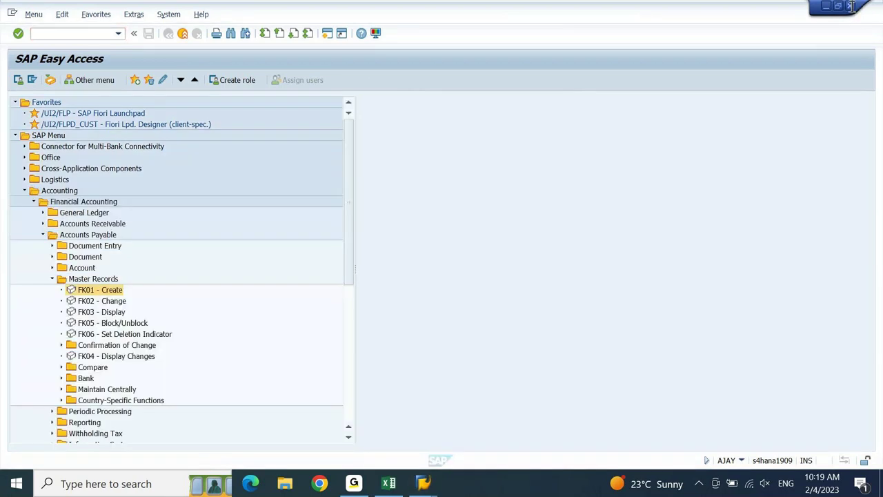
# - Log on to S4 1909 with the other user's ID and password, then try running FS00
pyautogui.moveTo(424, 483)
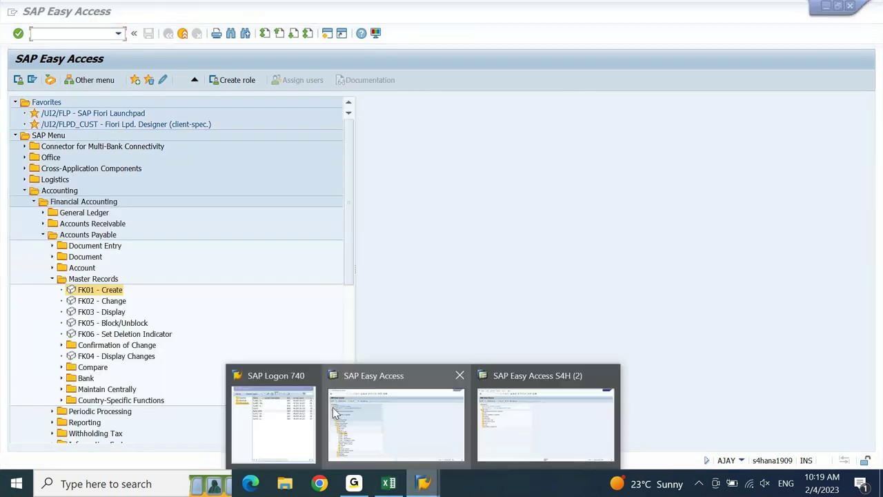
pyautogui.click(274, 422)
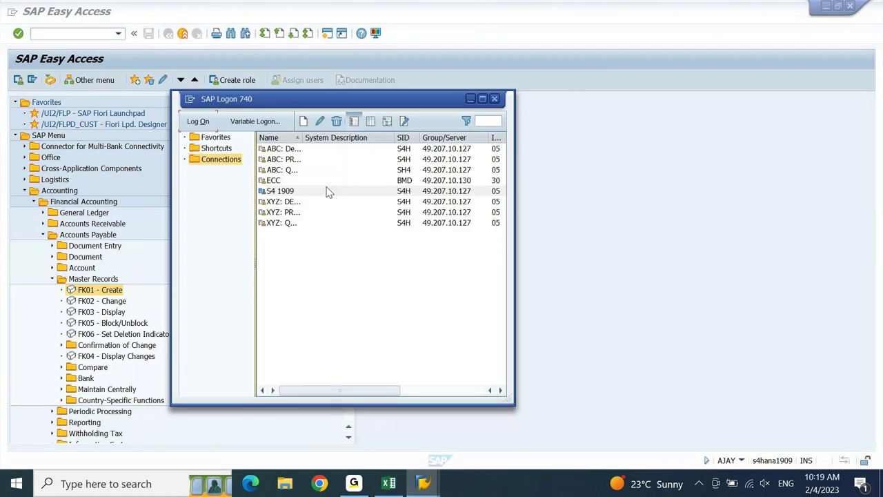
pyautogui.click(297, 192)
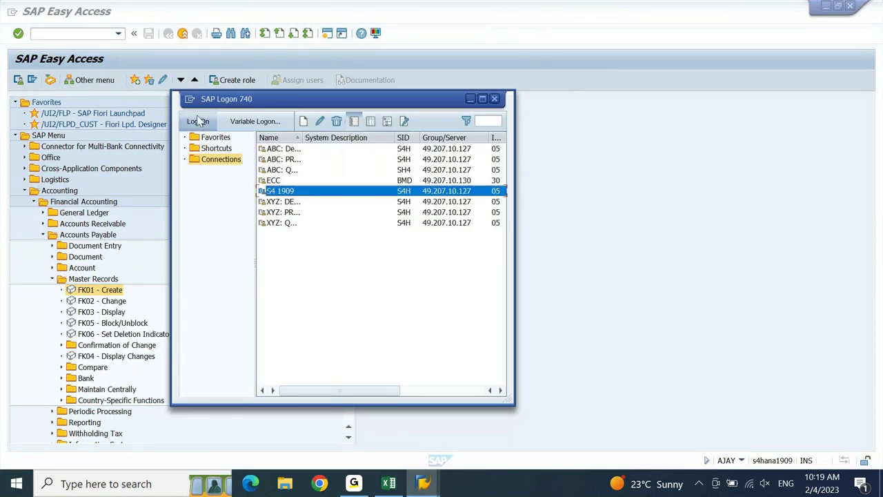
pyautogui.click(198, 122)
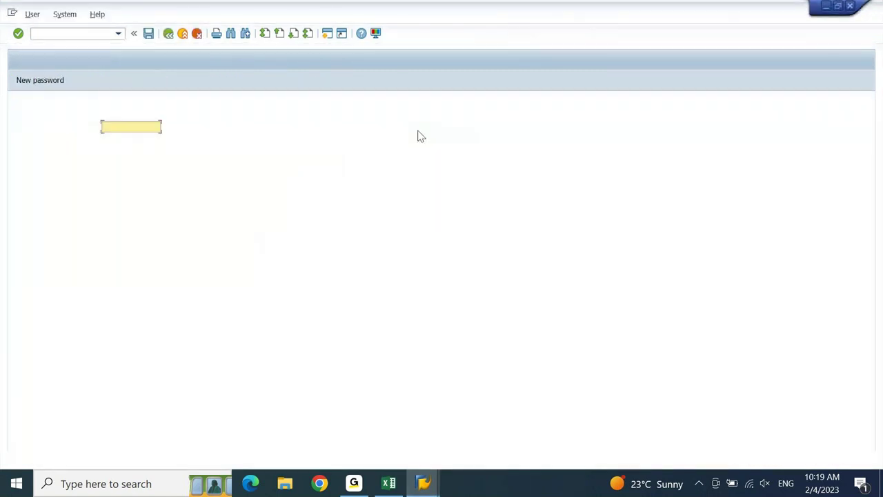
pyautogui.write('aj')
pyautogui.press('Down')
pyautogui.press('Tab')
pyautogui.write('123456')
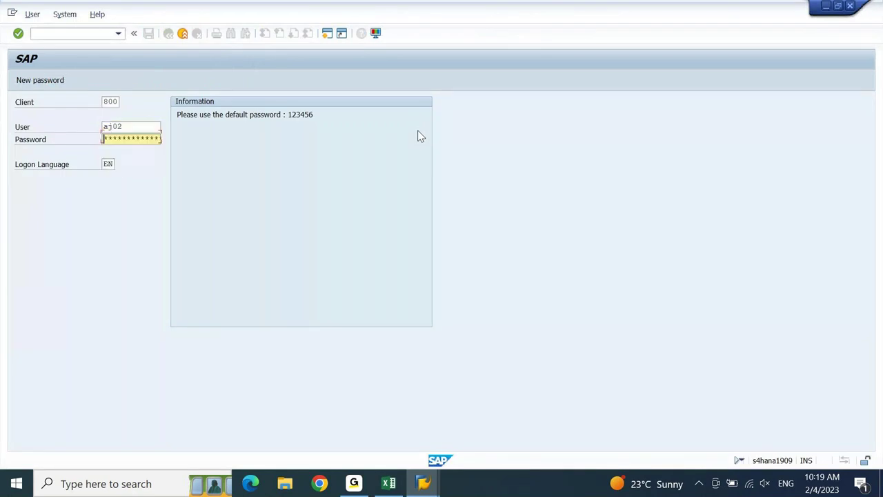
pyautogui.press('Return')
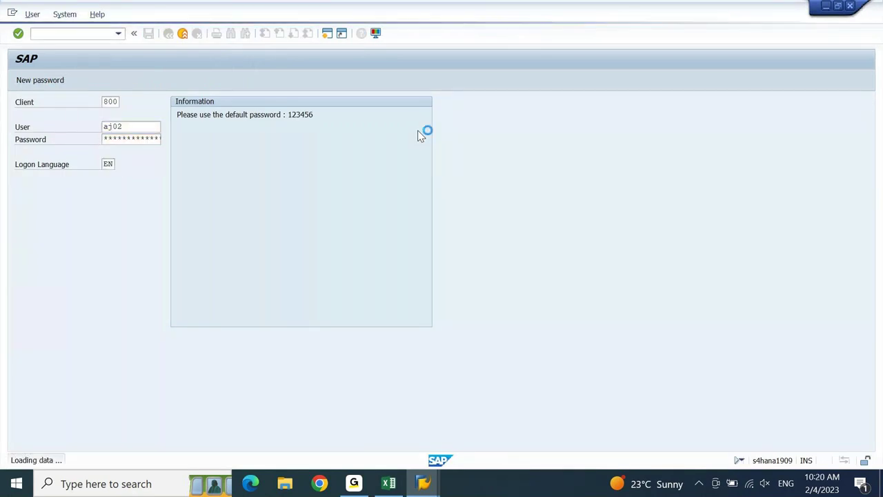
pyautogui.write('FS00')
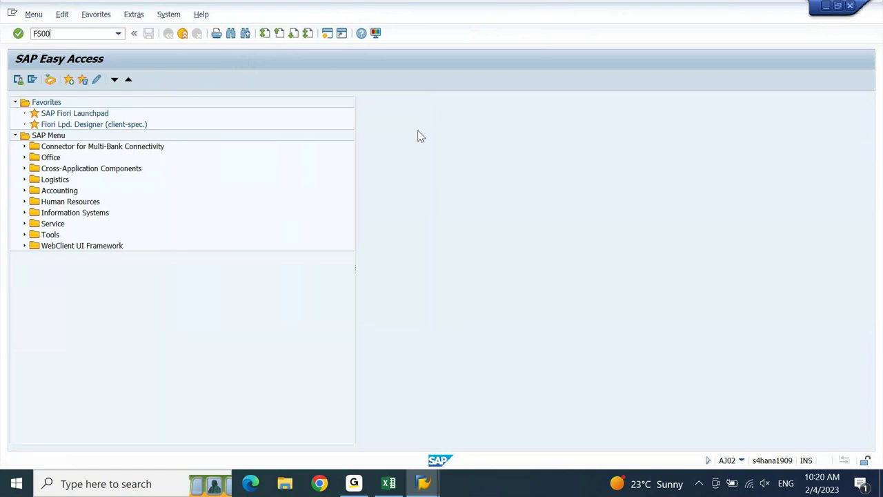
pyautogui.press('Return')
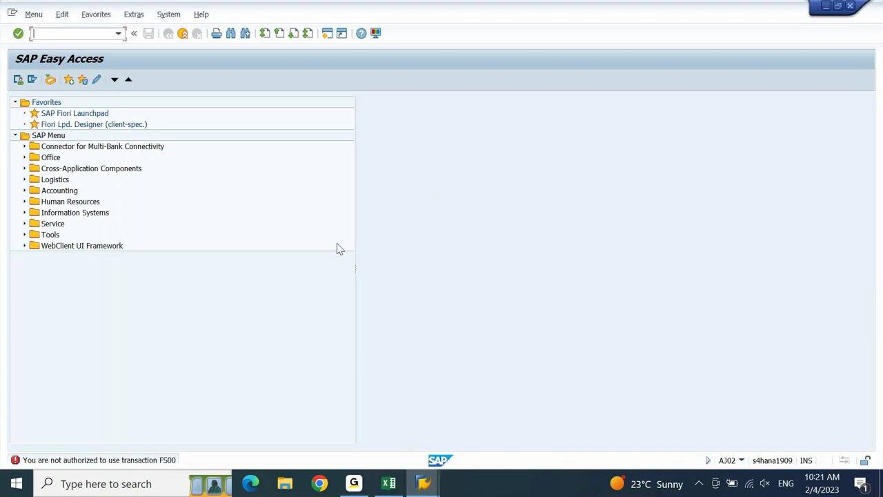
pyautogui.write('FBL1N')
pyautogui.press('Return')
pyautogui.write('su2')
pyautogui.press('BackSpace')
pyautogui.press('BackSpace')
pyautogui.press('BackSpace')
pyautogui.write('se16')
pyautogui.press('Return')
pyautogui.hotkey('alt', 'Tab')
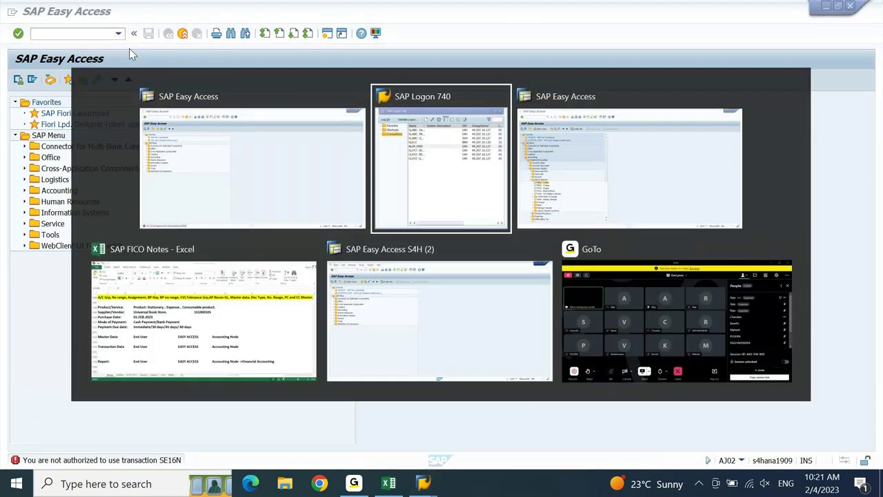
# - Switch back to the SAP Easy Access window showing the FK01–FK04 vendor master transactions
pyautogui.hotkey('alt', 'Tab')
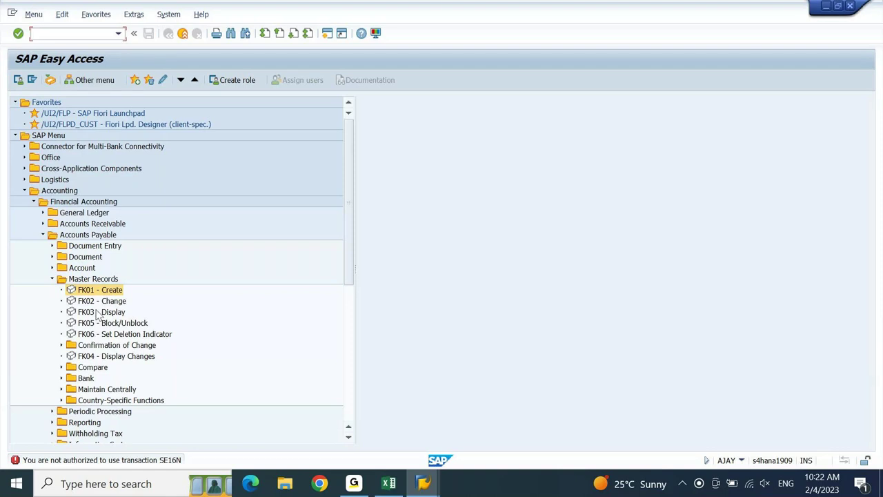
pyautogui.click(97, 312)
pyautogui.doubleClick(97, 312)
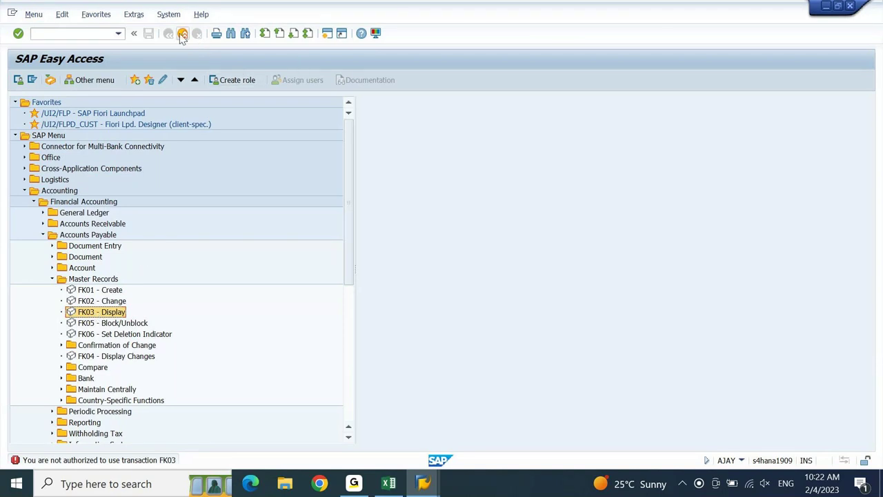
pyautogui.doubleClick(86, 318)
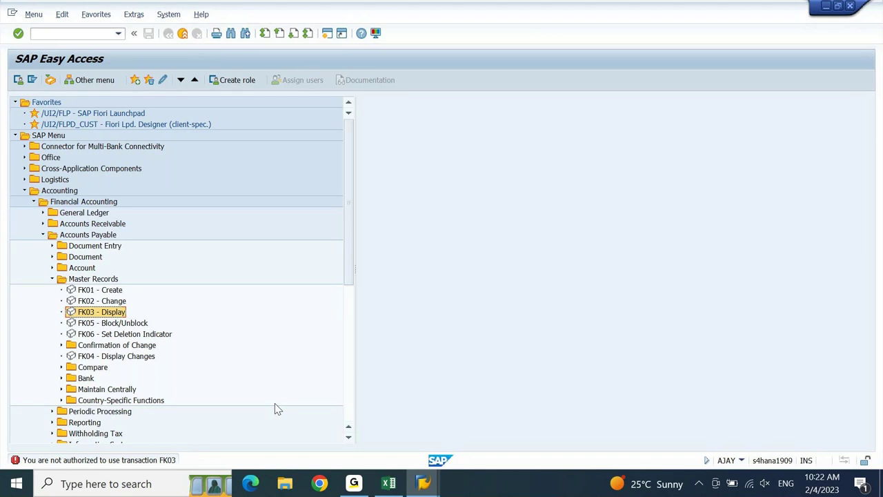
pyautogui.press('Up')
pyautogui.press('Down')
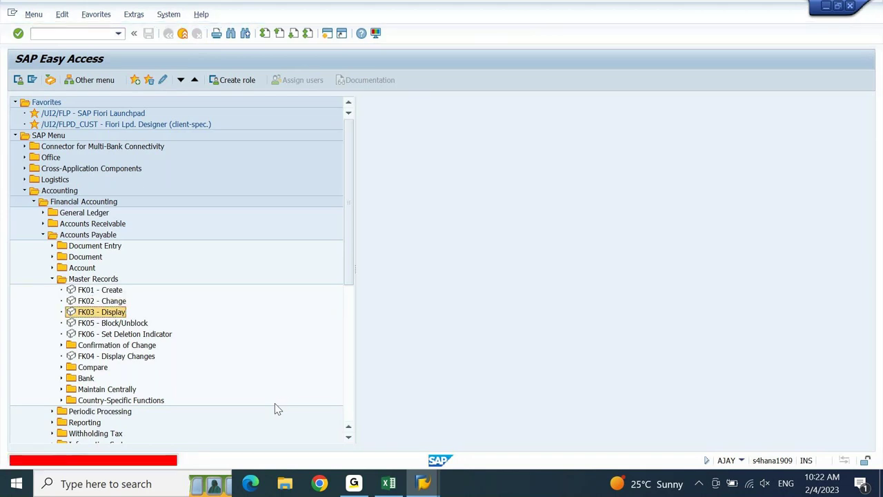
# - In the Notes workbook, enter 'Accounting Entries in Accounts Payable' in A1361 with a green fill
pyautogui.click(390, 483)
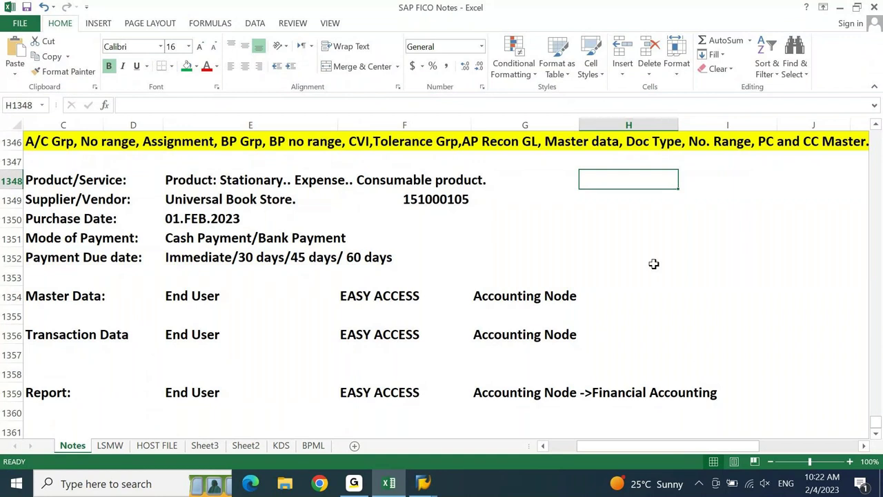
pyautogui.press('Down')
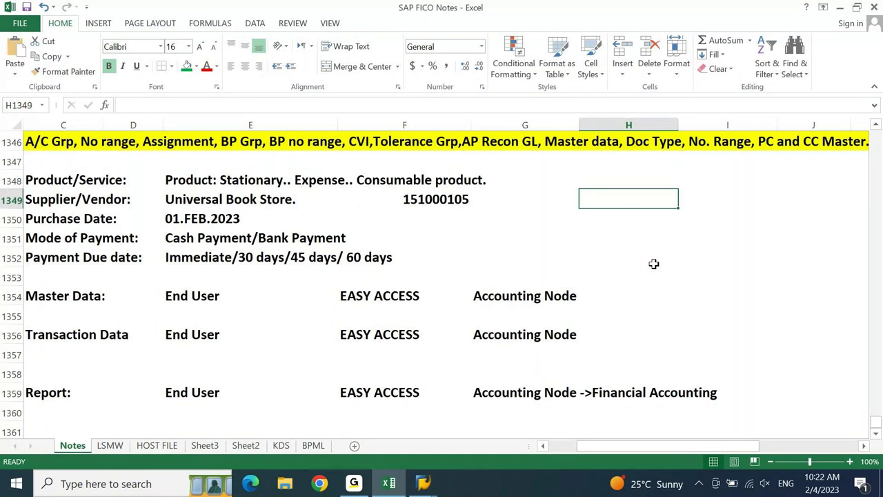
pyautogui.press('Down')
pyautogui.press('Down')
pyautogui.press('Down')
pyautogui.press('Down')
pyautogui.press('Down')
pyautogui.press('Down')
pyautogui.press('Down')
pyautogui.press('Down')
pyautogui.press('Down')
pyautogui.press('Down')
pyautogui.press('Down')
pyautogui.press('Down')
pyautogui.press('Down')
pyautogui.press('Down')
pyautogui.press('Down')
pyautogui.press('Down')
pyautogui.press('Down')
pyautogui.press('Down')
pyautogui.press('Down')
pyautogui.press('Down')
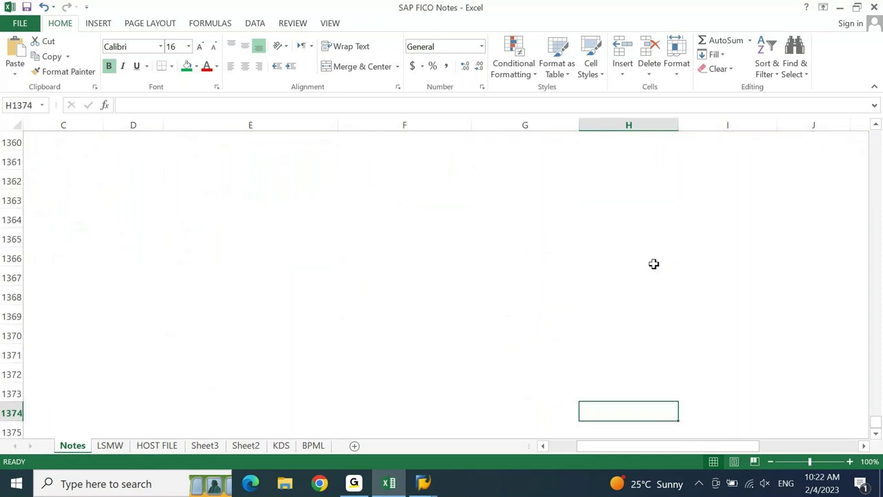
pyautogui.press('Home')
pyautogui.press('Up')
pyautogui.press('Up')
pyautogui.press('Up')
pyautogui.press('Up')
pyautogui.press('Up')
pyautogui.press('Up')
pyautogui.press('Up')
pyautogui.press('Up')
pyautogui.press('Up')
pyautogui.press('Up')
pyautogui.press('Up')
pyautogui.press('Up')
pyautogui.press('Up')
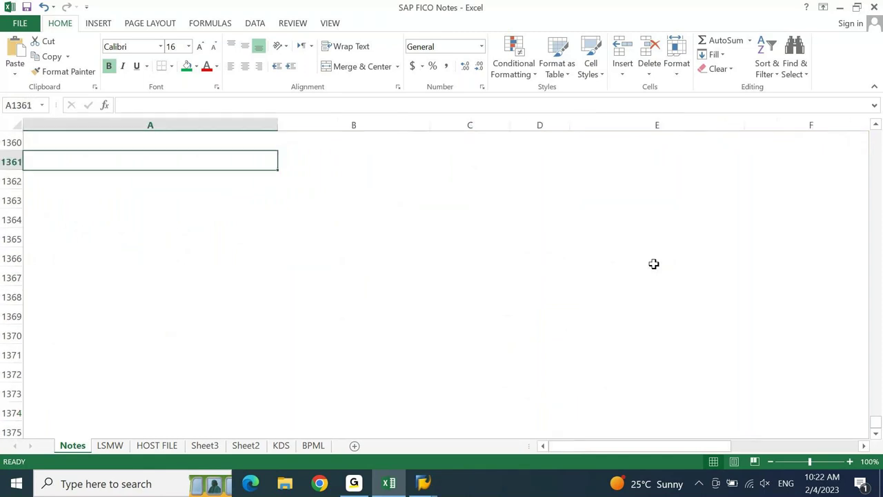
pyautogui.write('Accounting')
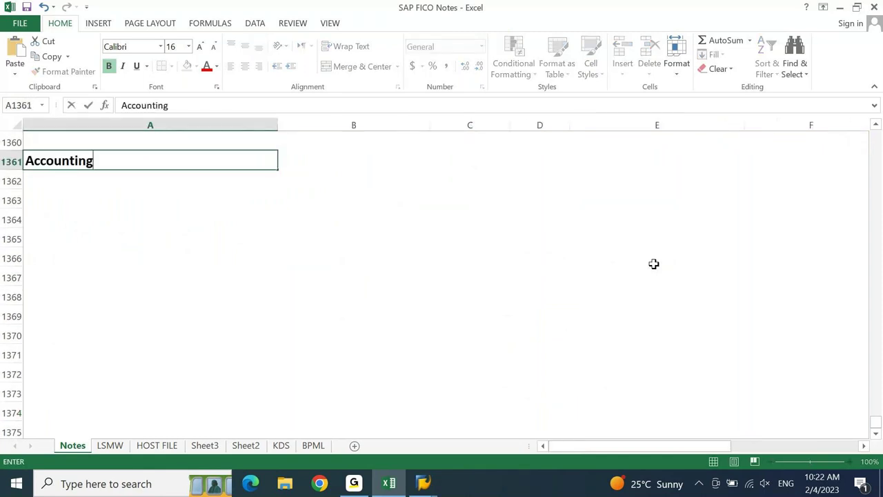
pyautogui.write(' Entries n')
pyautogui.press('BackSpace')
pyautogui.press('BackSpace')
pyautogui.write('i')
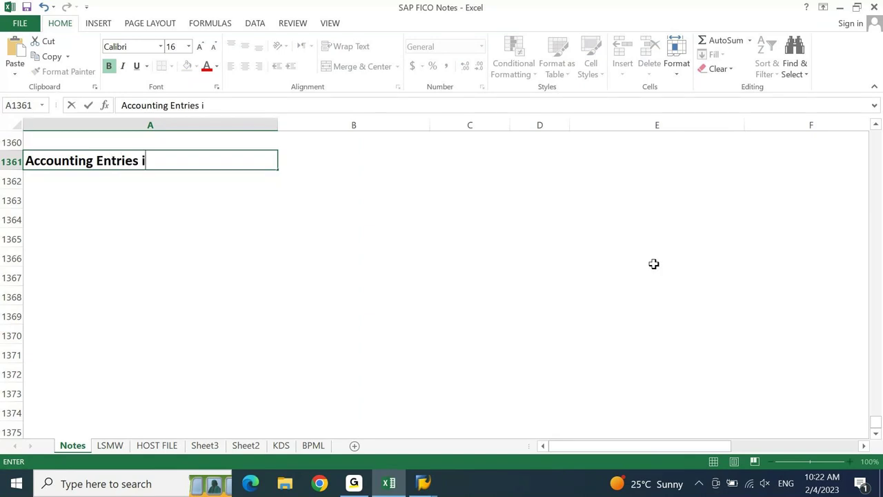
pyautogui.write('n Accounts Pa')
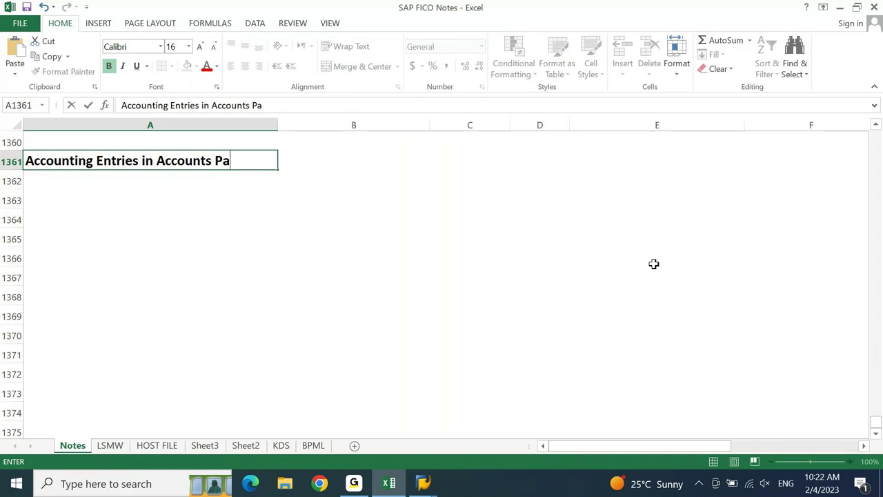
pyautogui.write('yable')
pyautogui.hotkey('ctrl', 'Return')
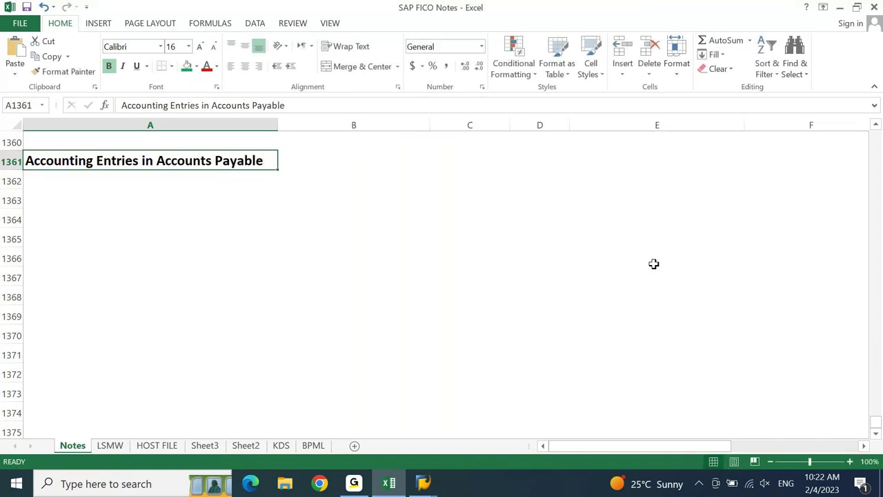
pyautogui.click(185, 67)
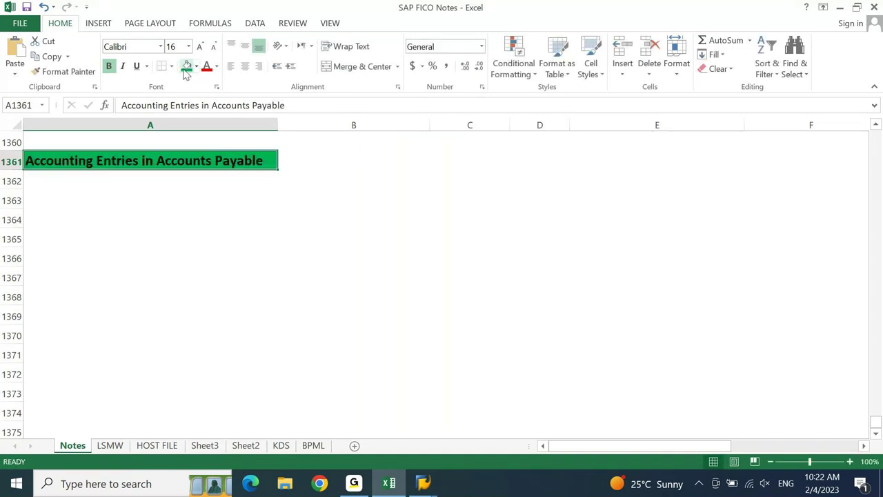
pyautogui.press('Down')
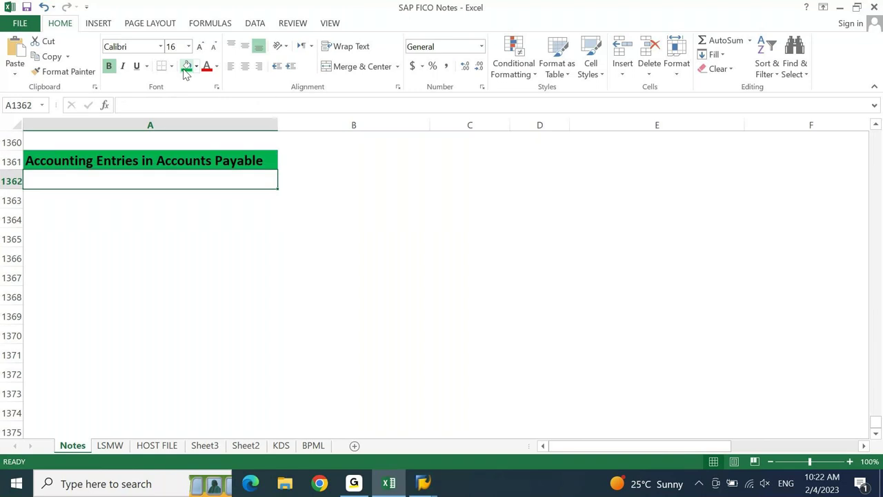
# - Enter 'For Invoice:', 'Purchase DEBIT' and indented 'VENDOR CREDIT' in rows 1362–1364
pyautogui.write('For Invoice')
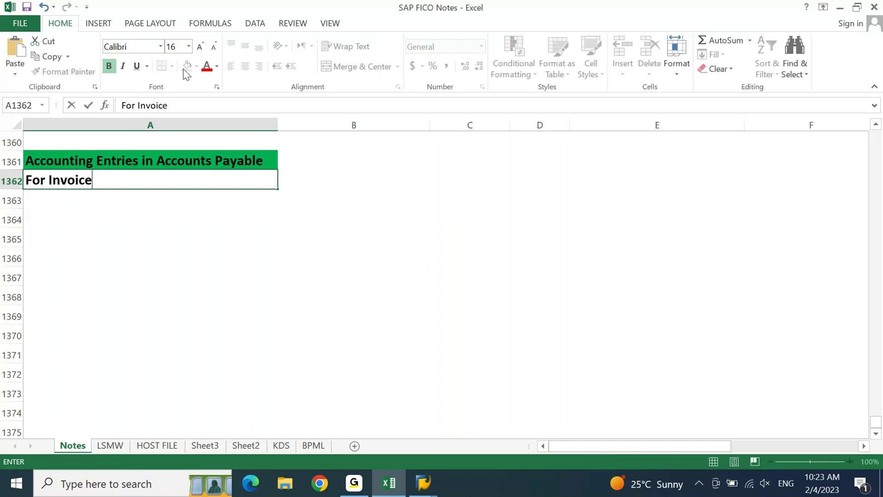
pyautogui.write(':')
pyautogui.press('Return')
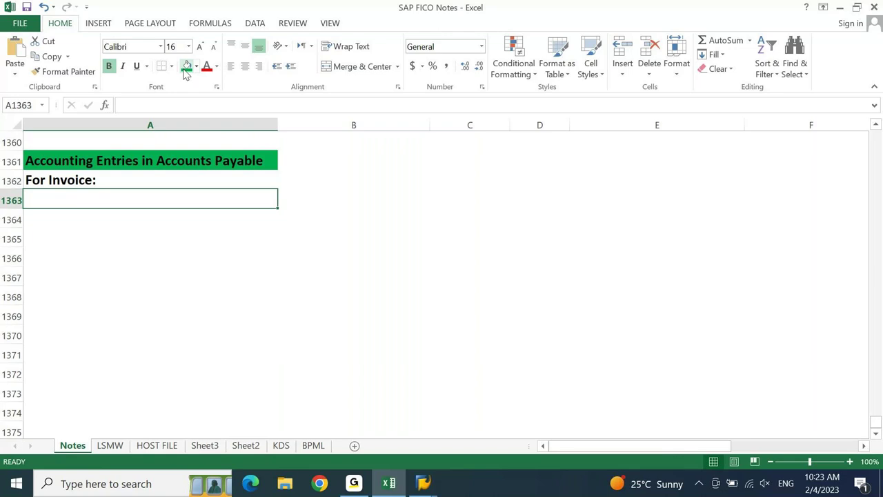
pyautogui.write('Pu')
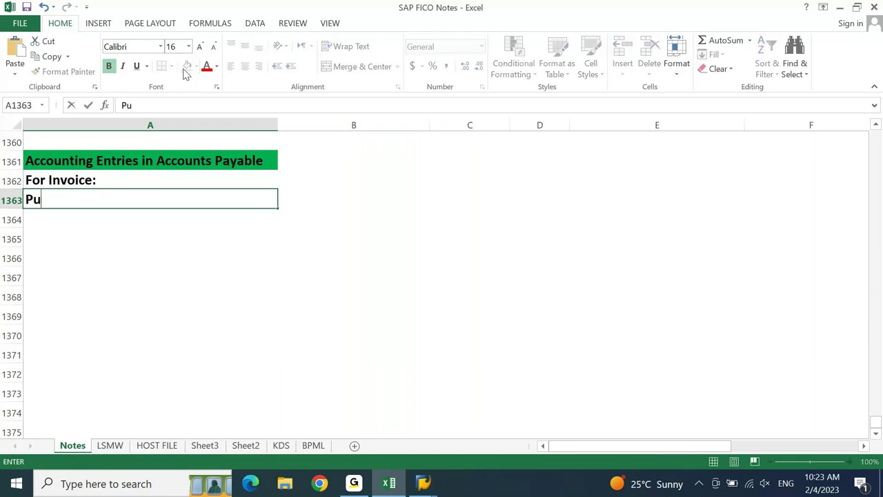
pyautogui.write('rchase DRBIT')
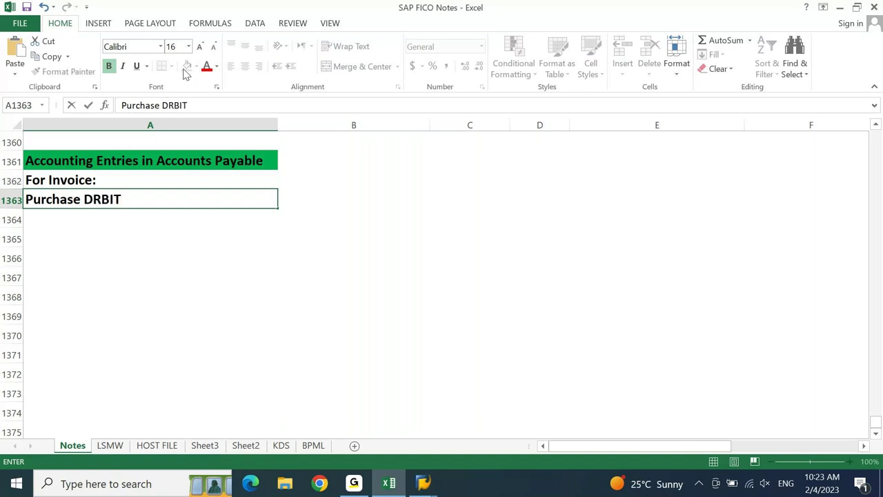
pyautogui.press('BackSpace')
pyautogui.press('BackSpace')
pyautogui.press('BackSpace')
pyautogui.press('BackSpace')
pyautogui.write('EBIT')
pyautogui.press('Return')
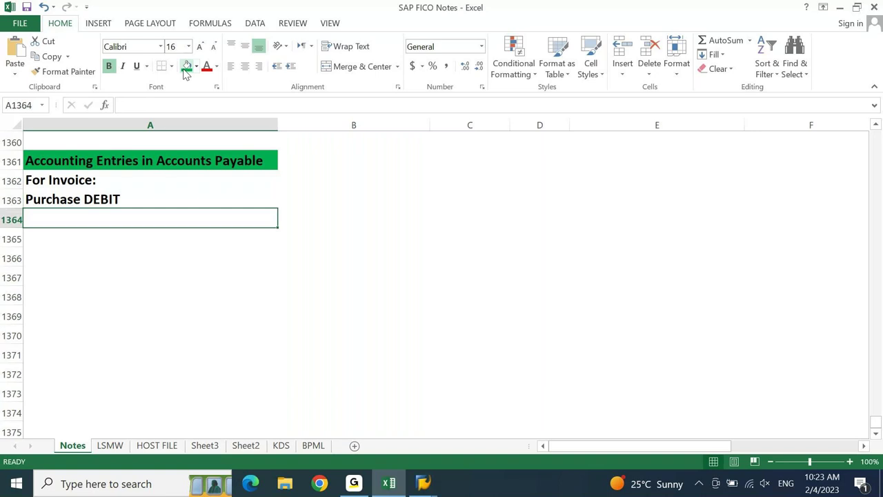
pyautogui.write('VEND')
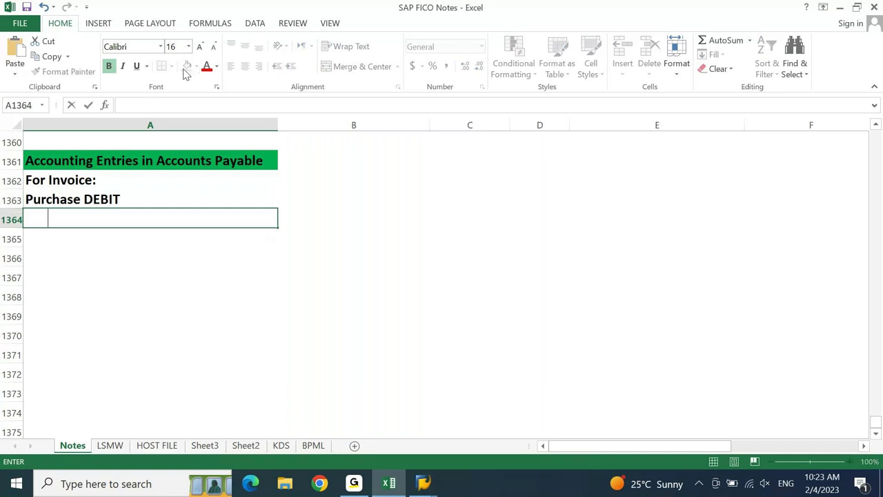
pyautogui.write('OR CREDIT')
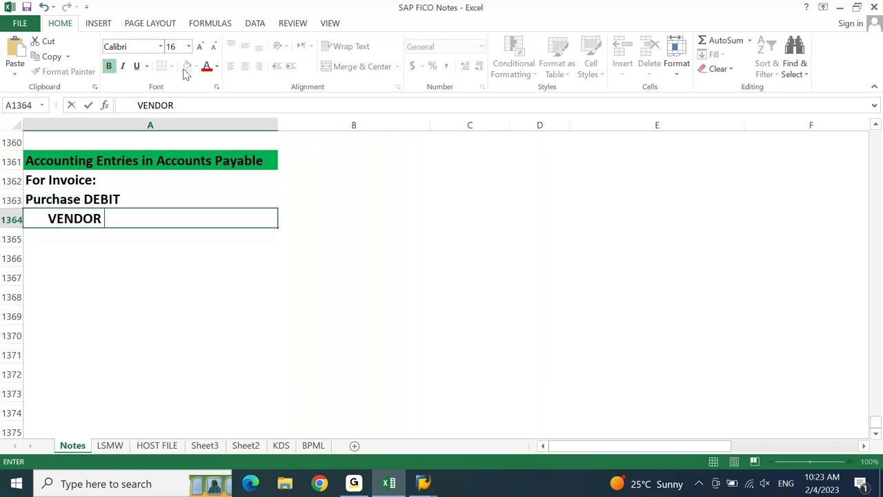
pyautogui.press('Tab')
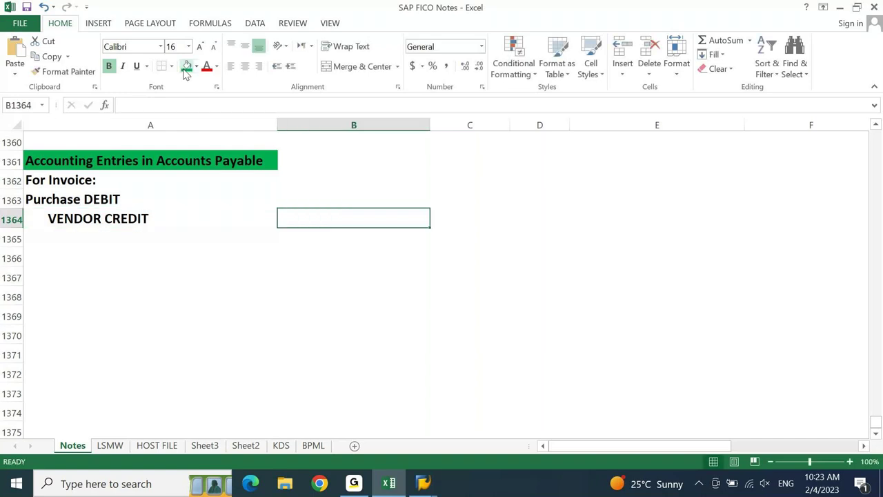
# - Put an outside border around A1362:C1364
pyautogui.press('Left')
pyautogui.press('Up')
pyautogui.press('Up')
pyautogui.hotkey('shift', 'Down')
pyautogui.hotkey('shift', 'Down')
pyautogui.hotkey('shift', 'Right')
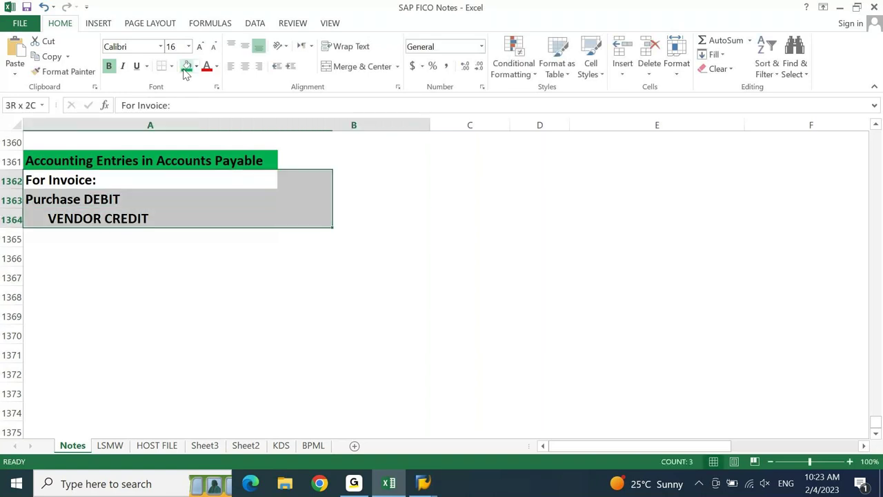
pyautogui.hotkey('shift', 'Right')
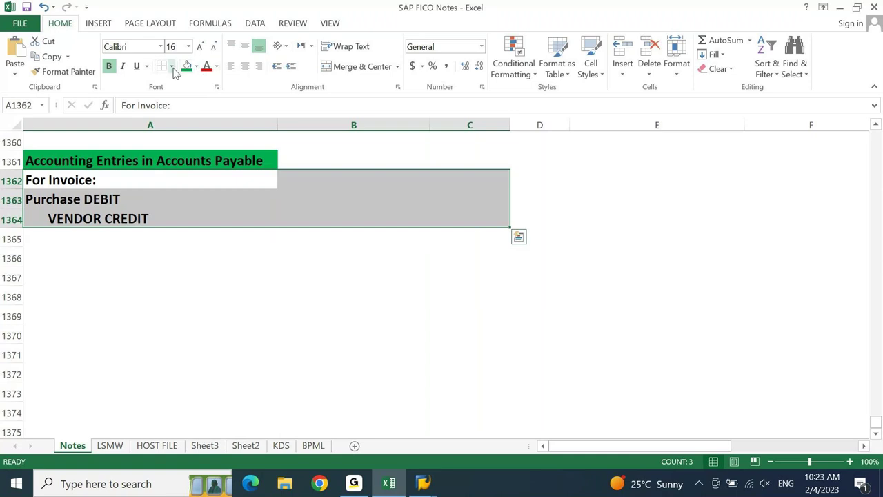
pyautogui.click(171, 67)
pyautogui.click(189, 202)
pyautogui.press('Right')
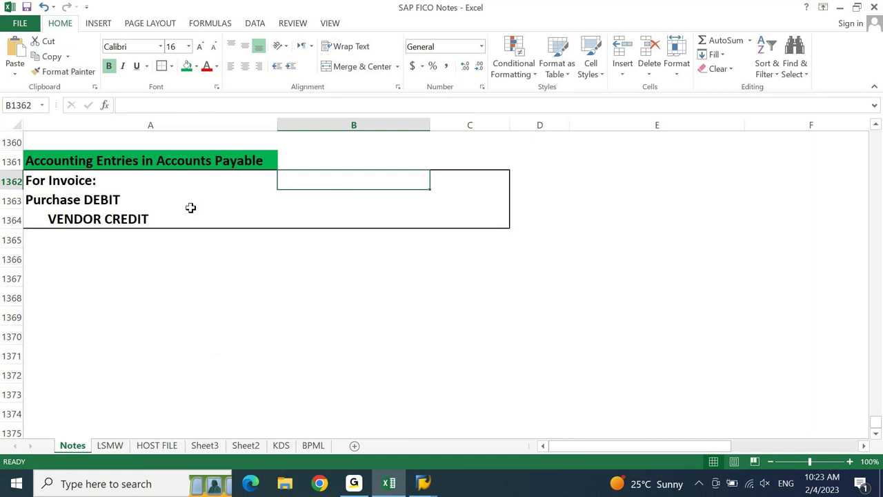
# - Enter 'Expense: Opex (PNL) or Capex (BS)' in B1363
pyautogui.press('Down')
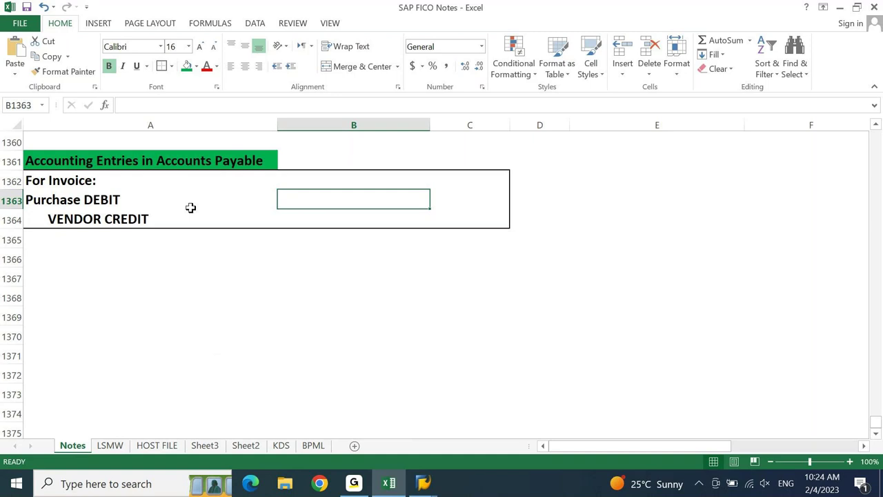
pyautogui.write('Ex')
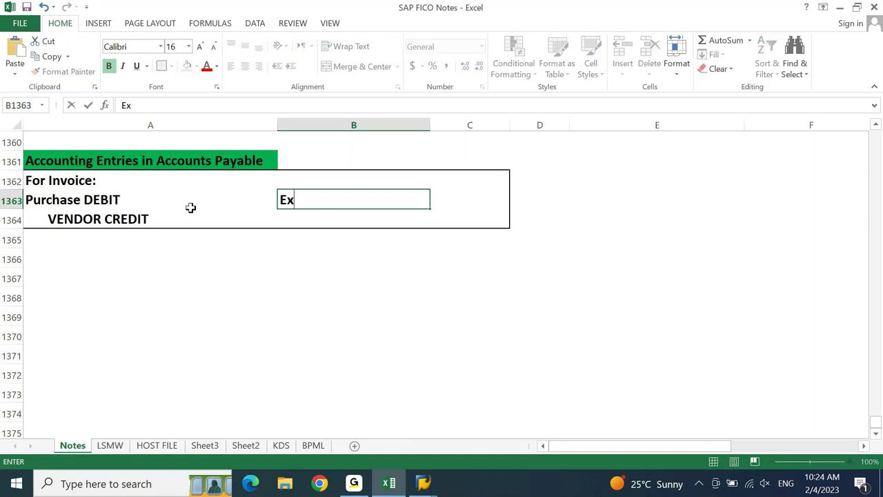
pyautogui.write('pense:')
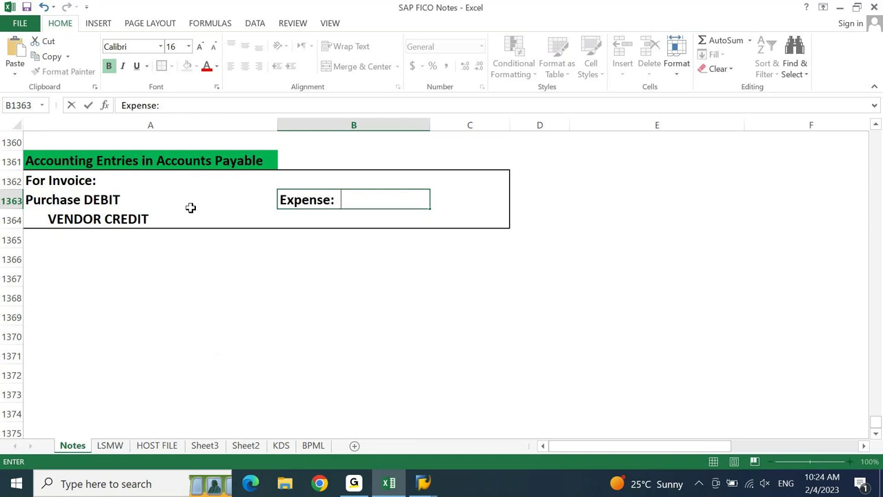
pyautogui.write('Opex or Capex')
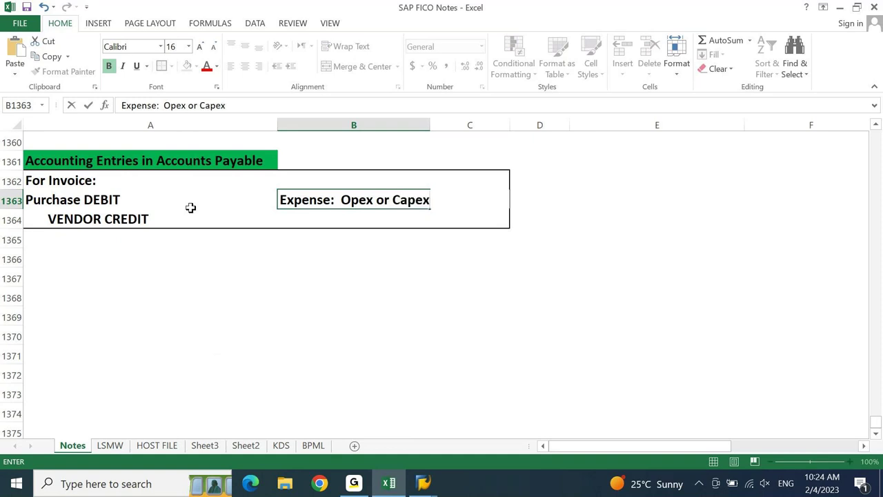
pyautogui.press('Return')
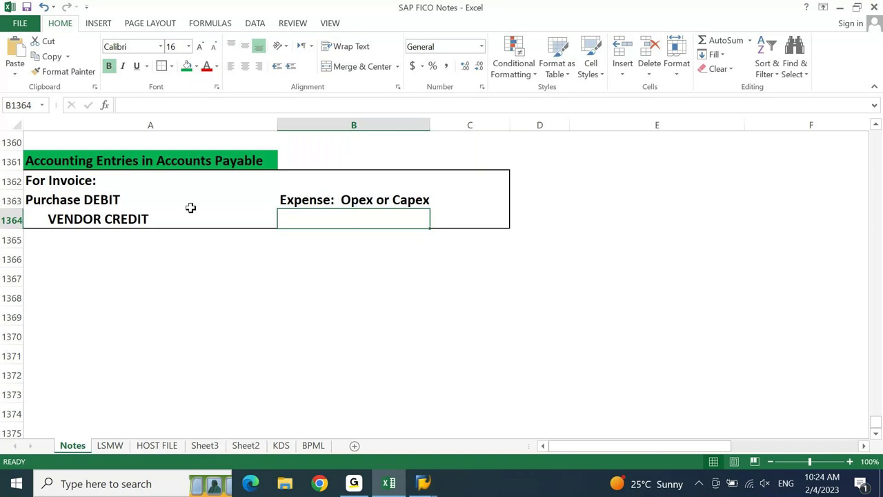
pyautogui.press('Up')
pyautogui.press('F2')
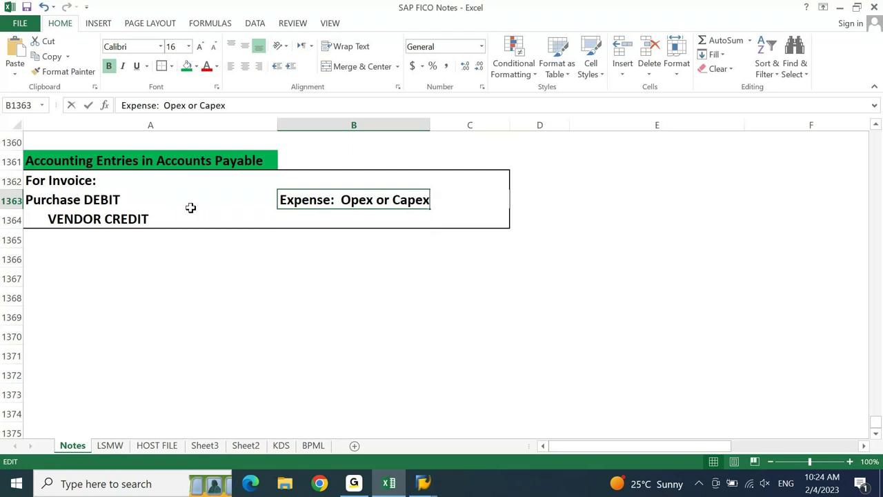
pyautogui.hotkey('ctrl', 'Left')
pyautogui.hotkey('ctrl', 'Left')
pyautogui.press('Left')
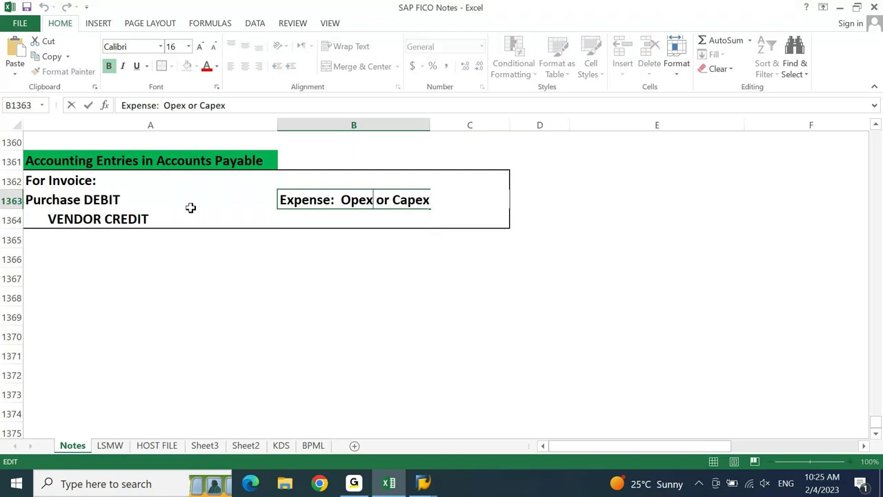
pyautogui.write('(PNL)')
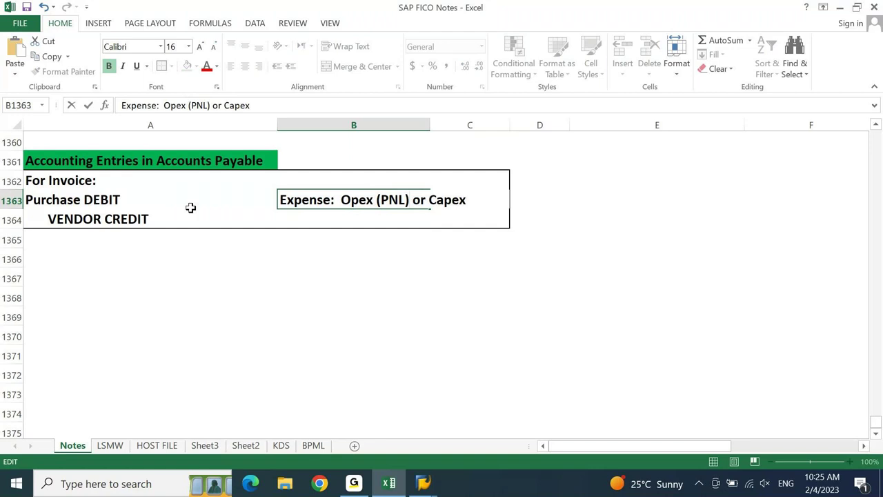
pyautogui.hotkey('ctrl', 'Right')
pyautogui.hotkey('ctrl', 'Right')
pyautogui.press('End')
pyautogui.write('(BS)')
pyautogui.press('Return')
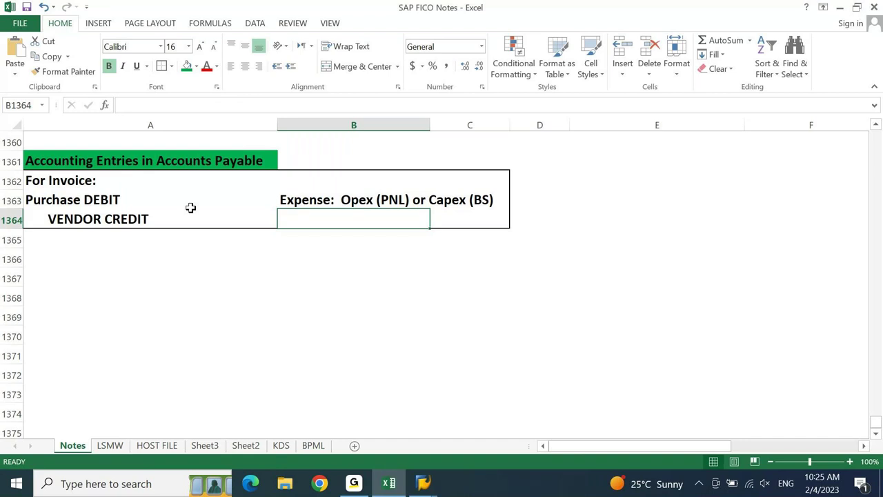
# - Enter 'Liability: Current Liability' in B1364
pyautogui.write('Llability')
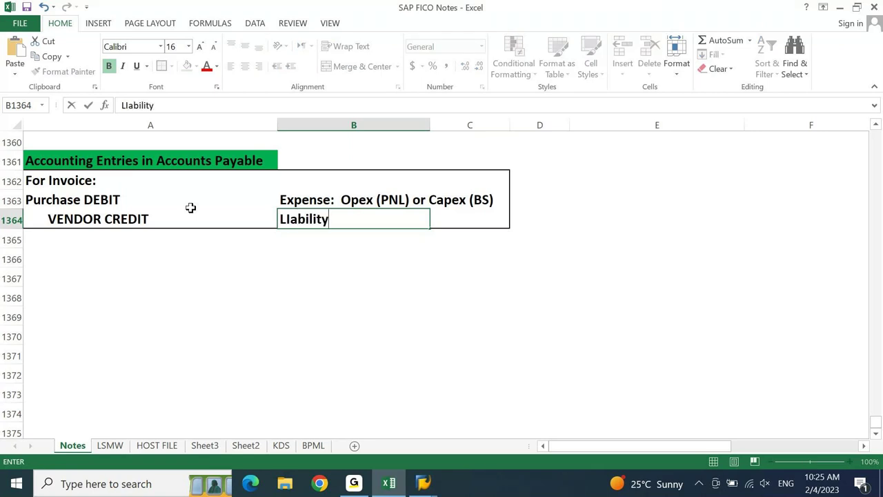
pyautogui.write(': CUrrent La')
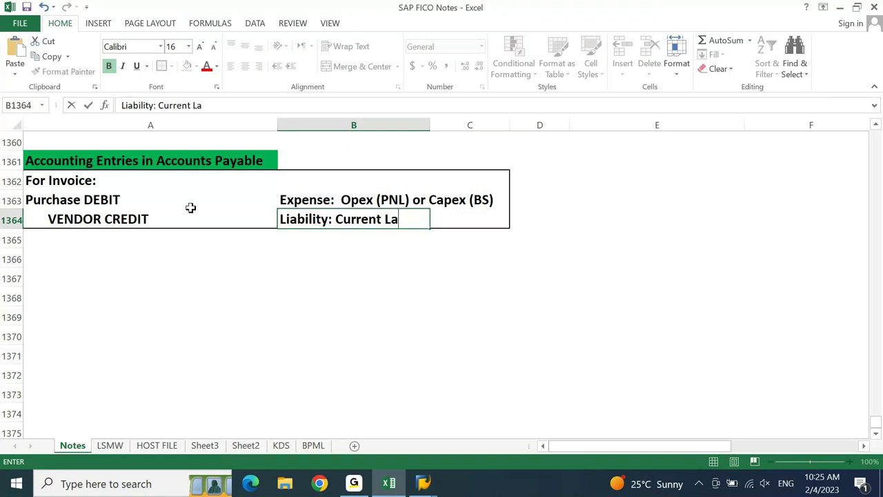
pyautogui.press('BackSpace')
pyautogui.write('iability')
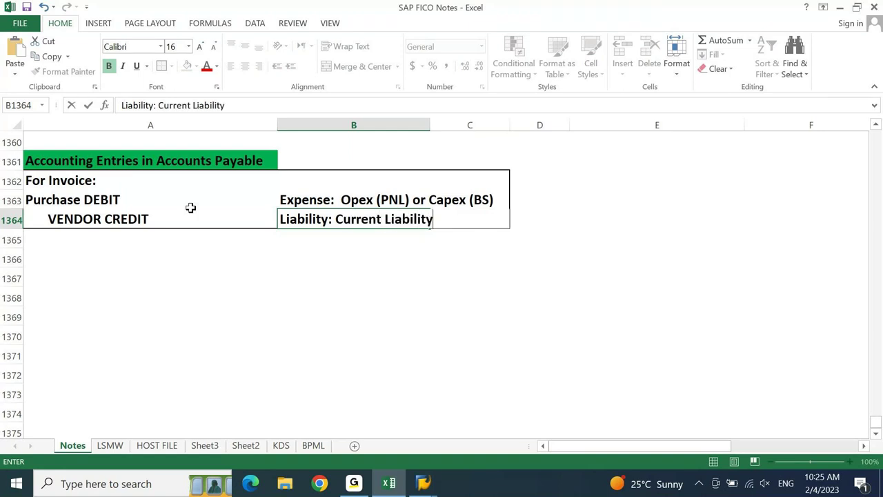
pyautogui.press('Return')
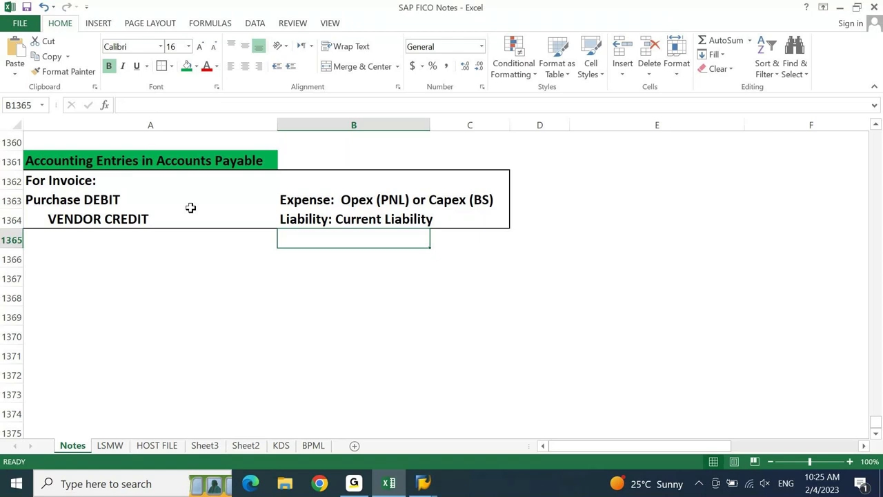
pyautogui.press('Left')
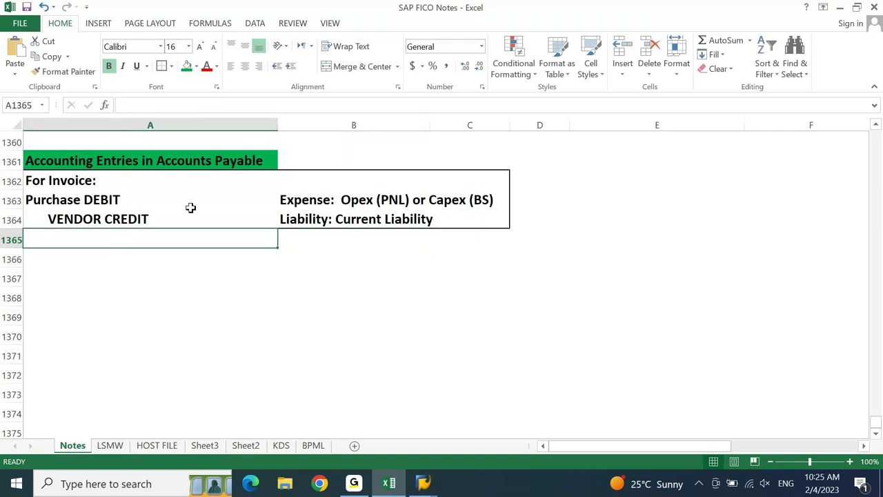
# - Enter 'Stationary DEBIT' in E1363 and indented 'Universal Book Store CREDIT' in E1364
pyautogui.press('Up')
pyautogui.press('Up')
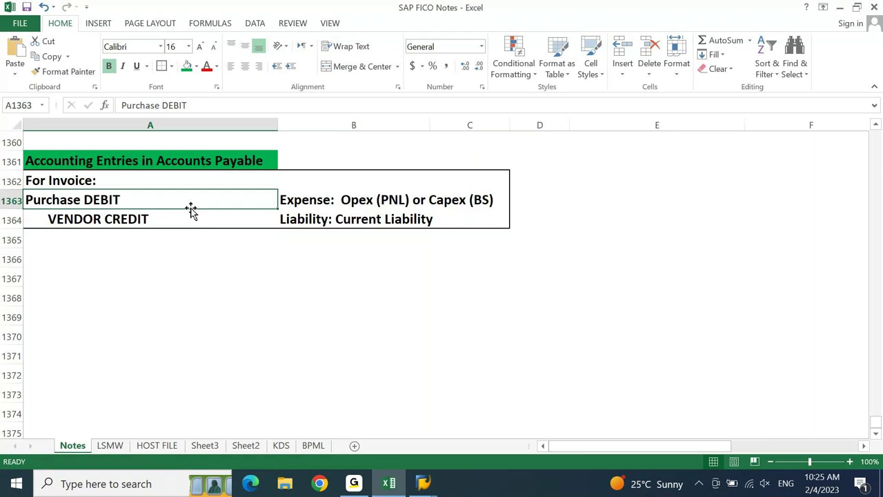
pyautogui.press('Right')
pyautogui.press('Right')
pyautogui.press('Right')
pyautogui.press('Right')
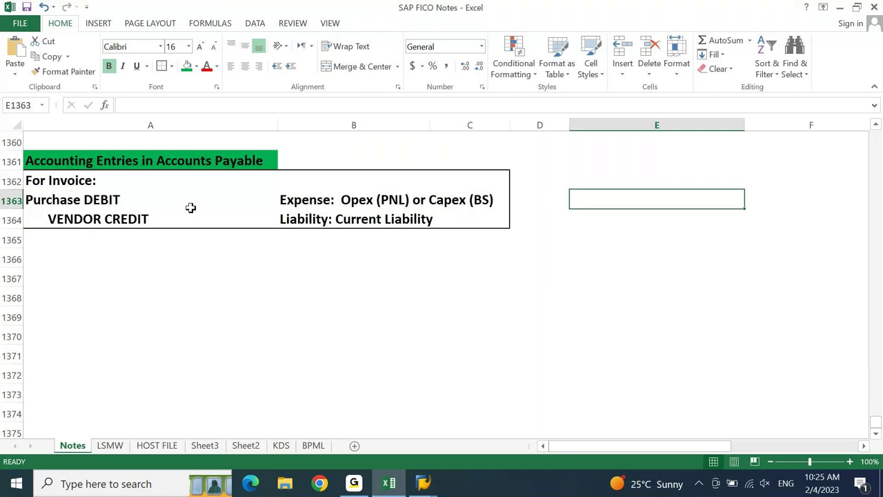
pyautogui.write('Stat')
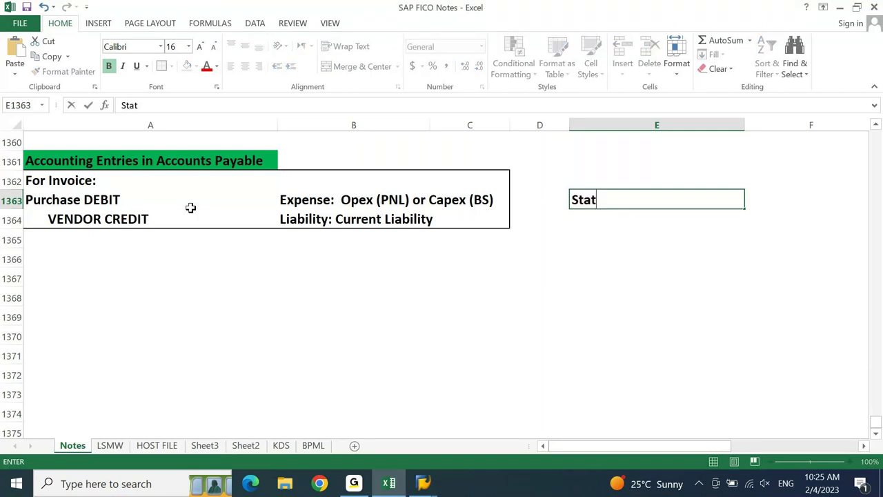
pyautogui.write('ionary DEBIT')
pyautogui.press('Return')
pyautogui.press('F2')
pyautogui.write('Universal Book')
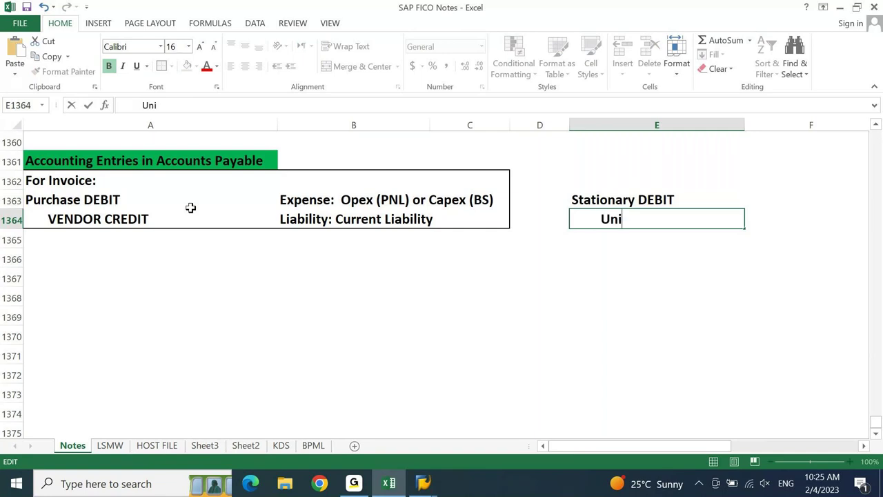
pyautogui.write('re ')
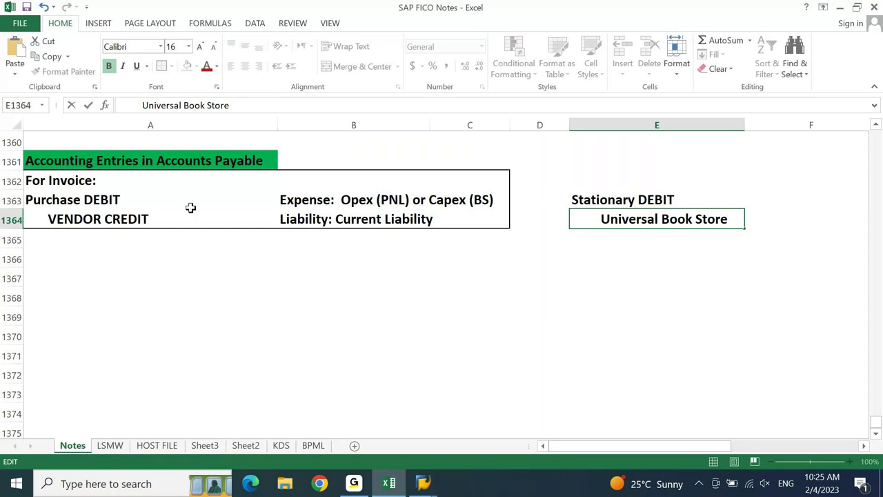
pyautogui.write('CREDOT')
pyautogui.press('BackSpace')
pyautogui.press('BackSpace')
pyautogui.write('IT')
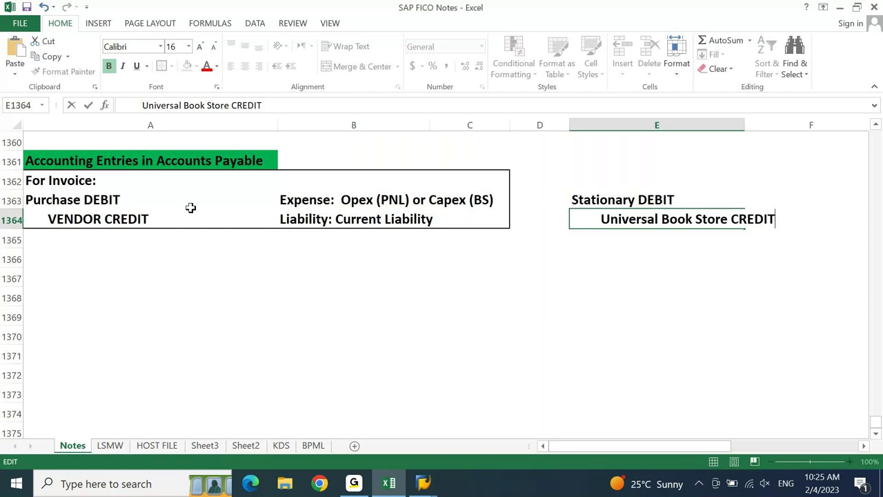
pyautogui.press('Return')
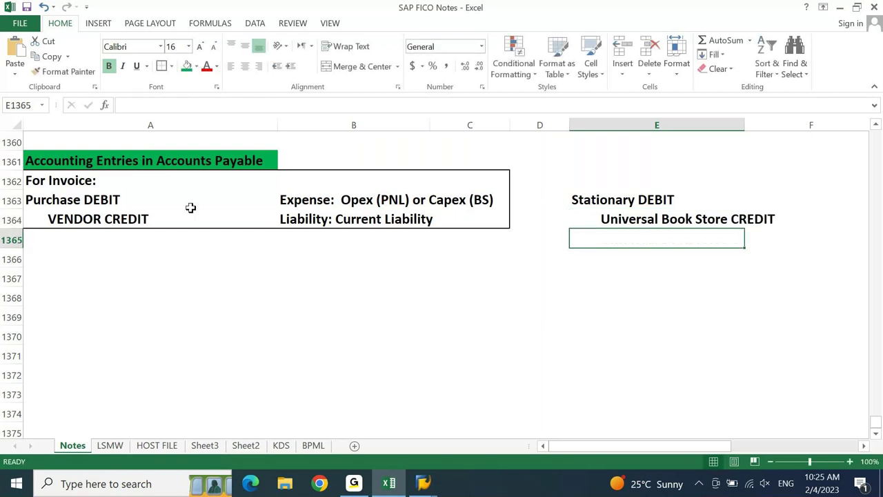
pyautogui.press('Up')
pyautogui.press('Up')
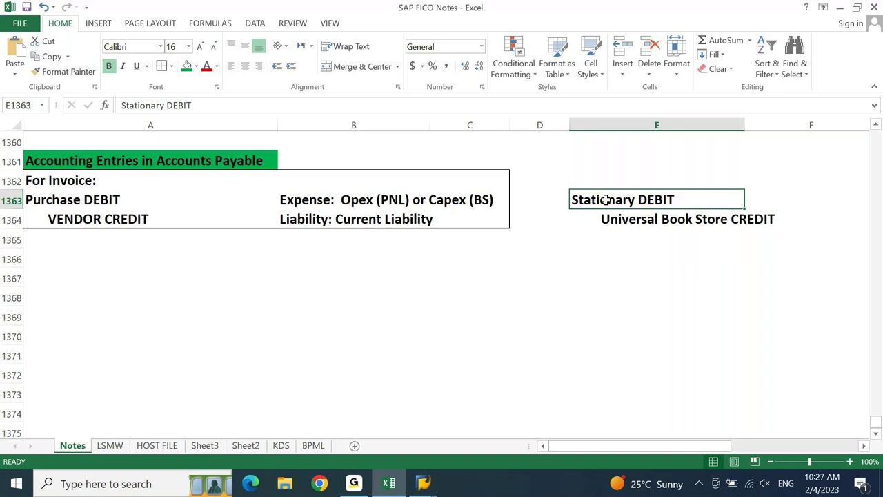
# - Enter the heading 'Account Determination/Intergrations.' in A1367 below the Accounts Payable entries
pyautogui.press('Down')
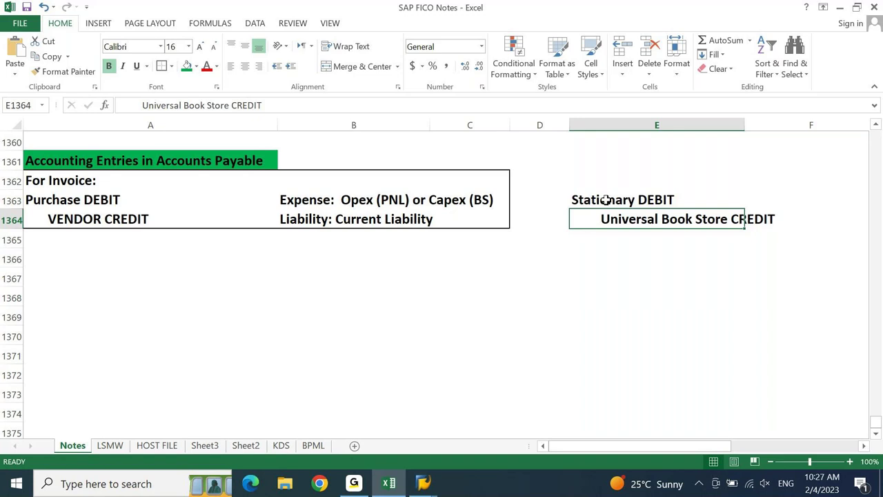
pyautogui.press('Left')
pyautogui.press('Left')
pyautogui.press('Left')
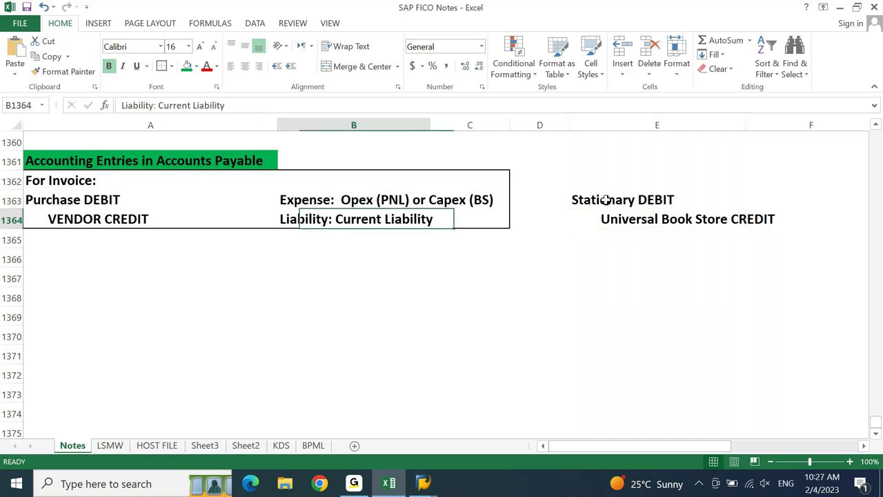
pyautogui.press('Left')
pyautogui.press('Down')
pyautogui.press('Down')
pyautogui.press('Down')
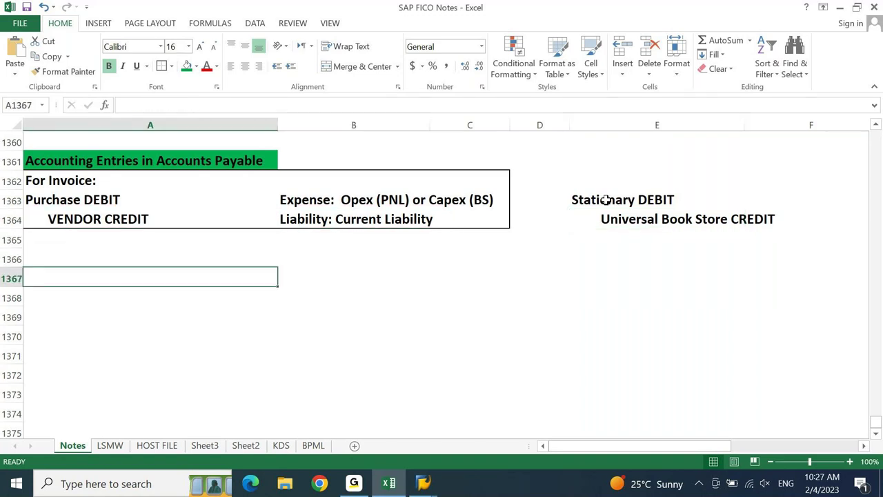
pyautogui.write('Account Det')
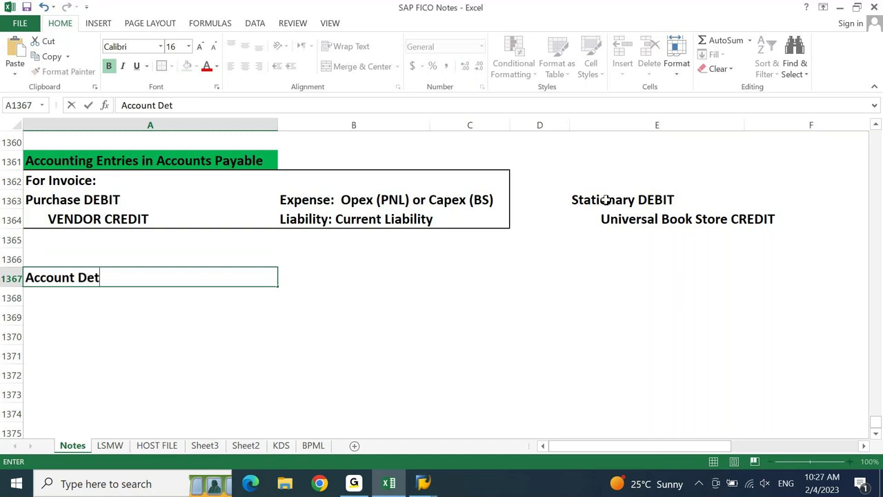
pyautogui.write('ermination')
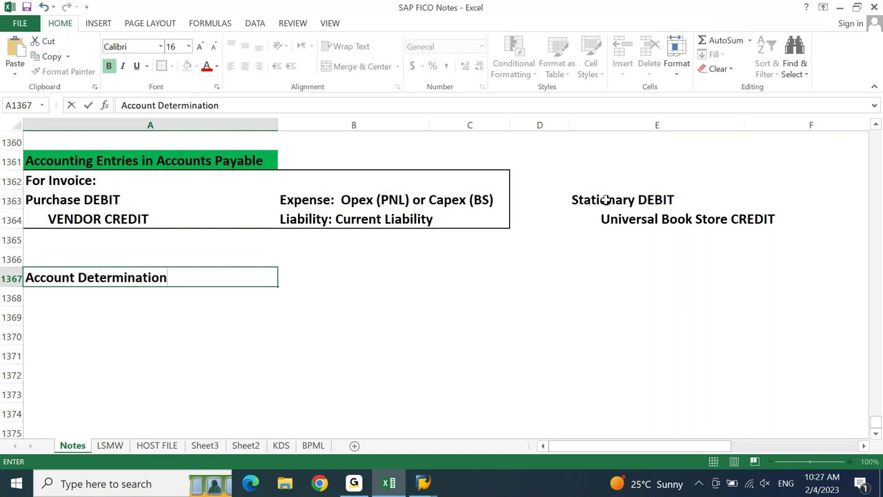
pyautogui.write('/Interg')
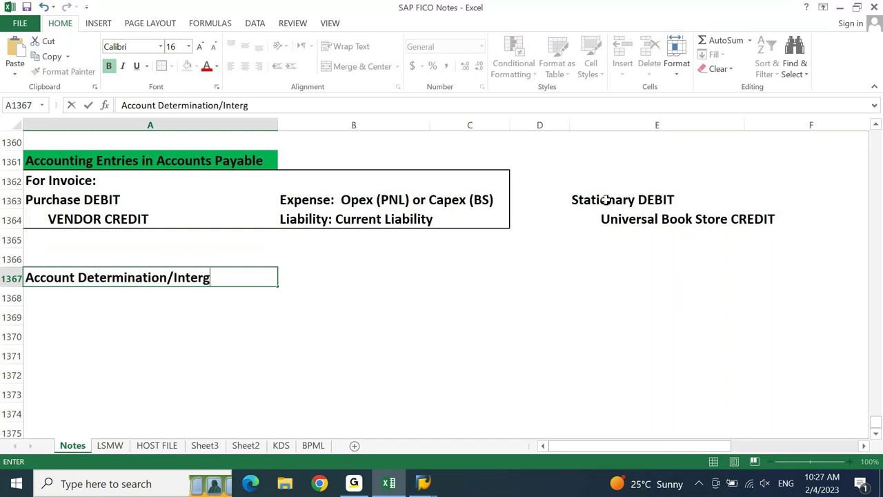
pyautogui.write('rations.')
pyautogui.press('Return')
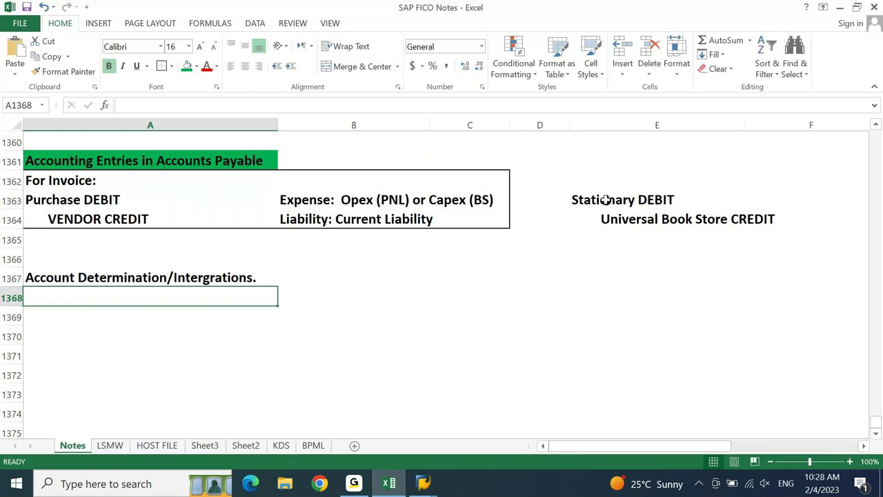
pyautogui.press('Up')
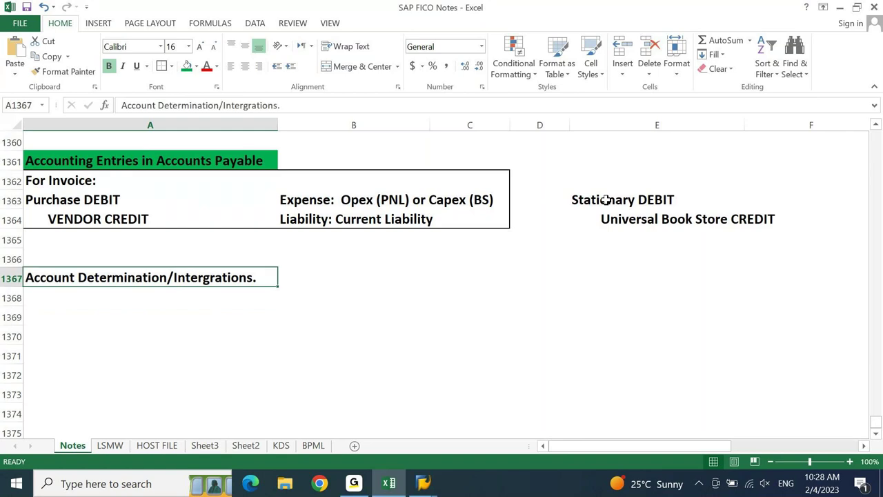
# - Move the Account Determination note from A1367 to E1361
pyautogui.hotkey('ctrl', 'c')
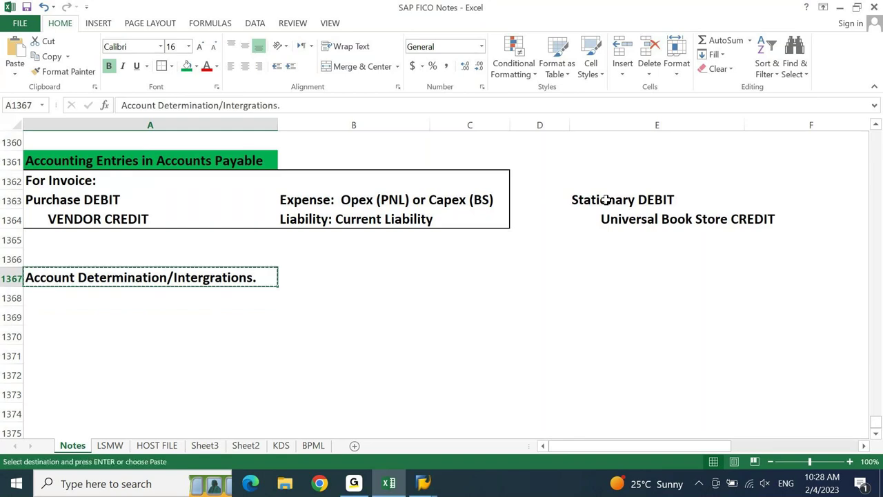
pyautogui.press('Up')
pyautogui.press('Up')
pyautogui.press('Up')
pyautogui.press('Up')
pyautogui.press('Up')
pyautogui.press('Up')
pyautogui.press('Right')
pyautogui.press('Right')
pyautogui.press('Right')
pyautogui.press('Right')
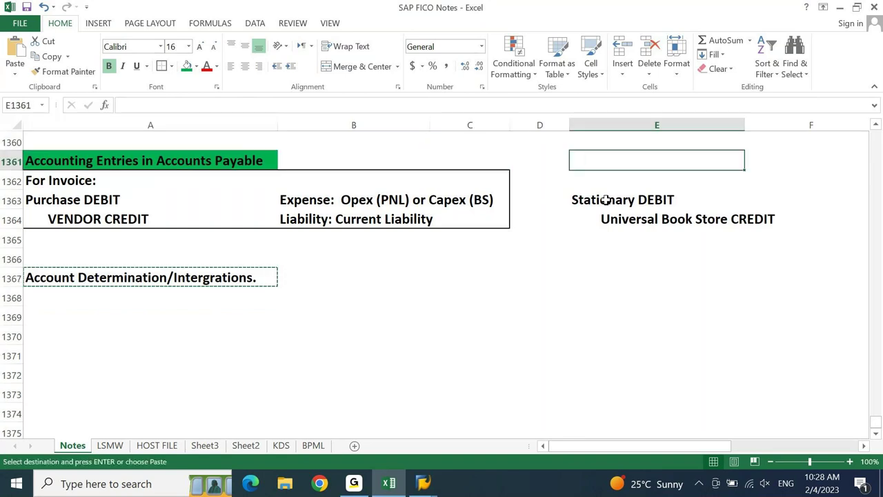
pyautogui.hotkey('ctrl', 'v')
# - Duplicate the bordered invoice block A1362:C1364 at A1366
pyautogui.press('Left')
pyautogui.press('Left')
pyautogui.press('Left')
pyautogui.press('Down')
pyautogui.press('Down')
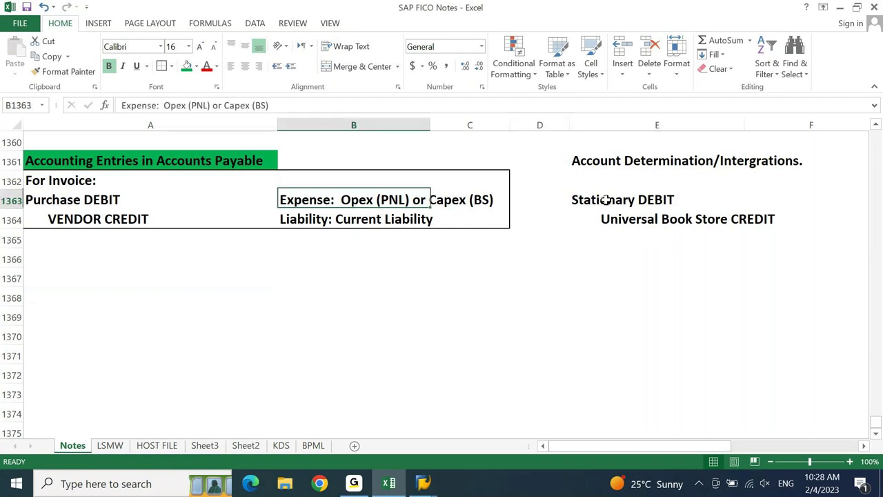
pyautogui.press('Left')
pyautogui.press('Up')
pyautogui.hotkey('shift', 'Down')
pyautogui.hotkey('shift', 'Right')
pyautogui.hotkey('shift', 'Right')
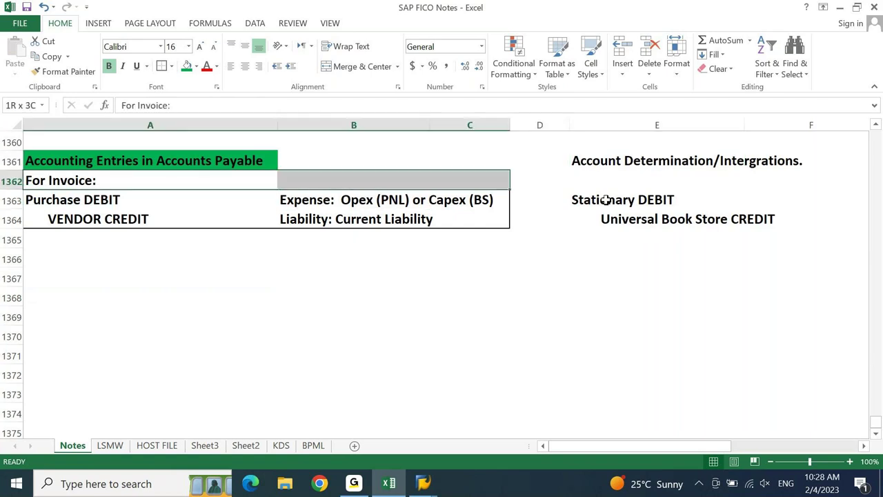
pyautogui.hotkey('shift', 'Down')
pyautogui.hotkey('ctrl', 'x')
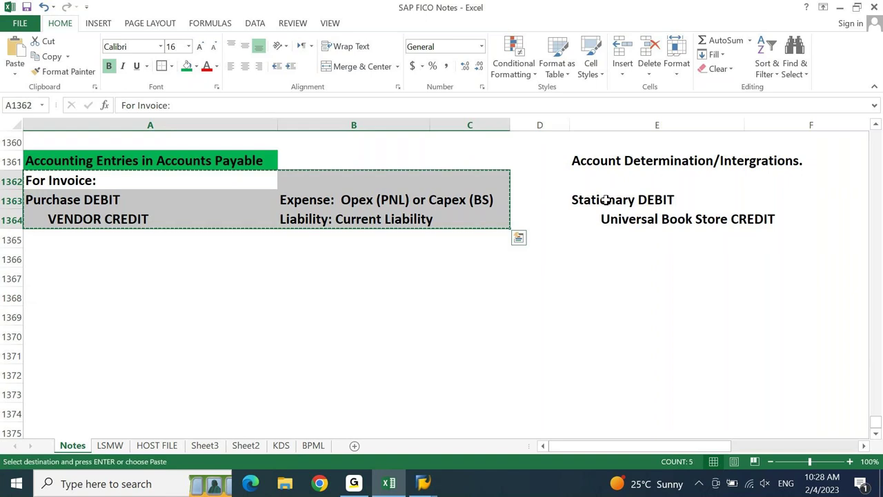
pyautogui.hotkey('ctrl', 'q')
pyautogui.press('Left')
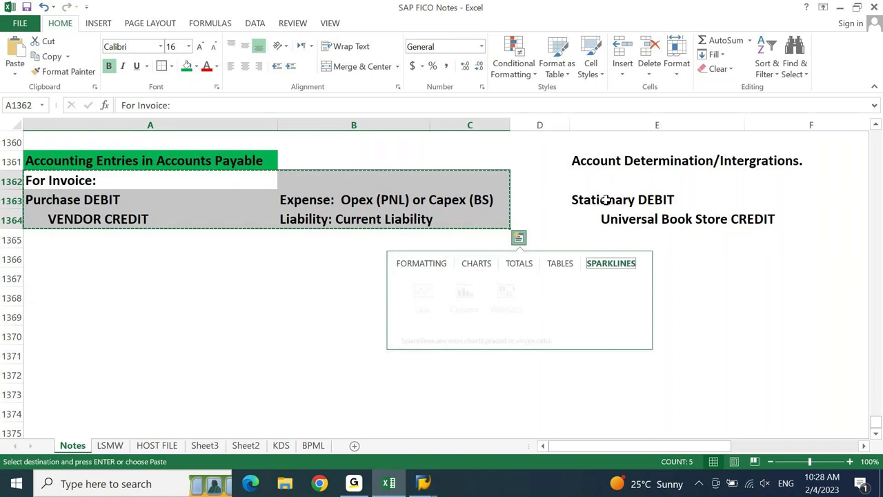
pyautogui.press('Escape')
pyautogui.press('Down')
pyautogui.press('Down')
pyautogui.press('Down')
pyautogui.press('Down')
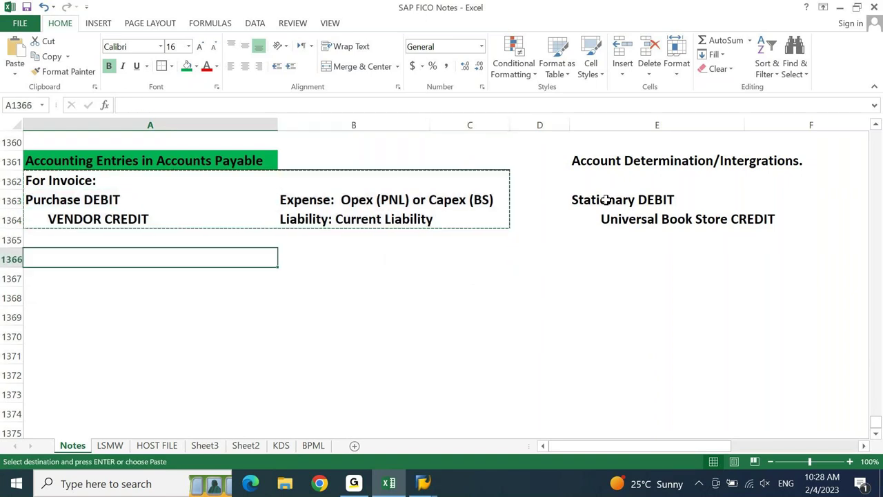
pyautogui.hotkey('ctrl', 'v')
pyautogui.press('Escape')
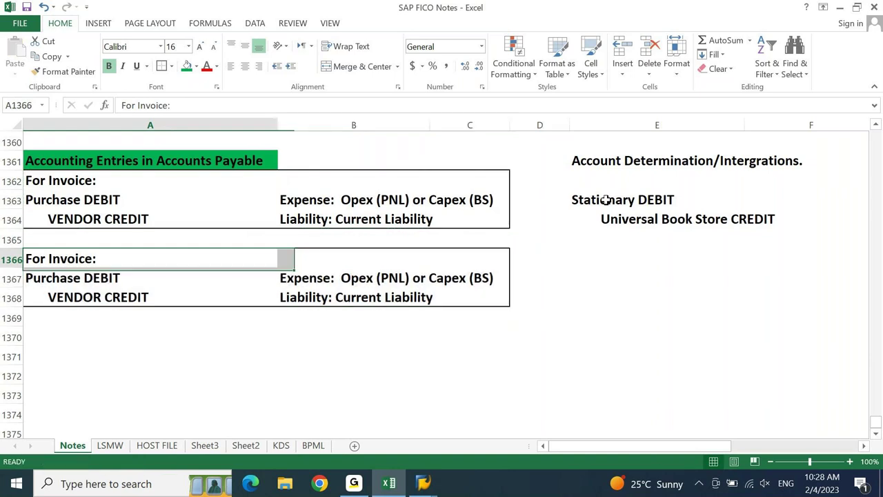
# - Retitle the copied heading in A1366 to 'For Credit Memo:'
pyautogui.press('F2')
pyautogui.hotkey('ctrl', 'shift', 'Right')
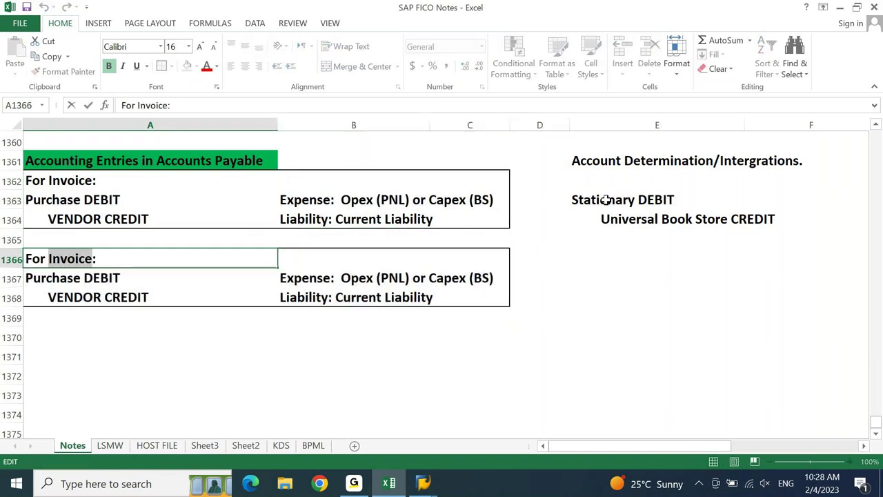
pyautogui.write('Credit ')
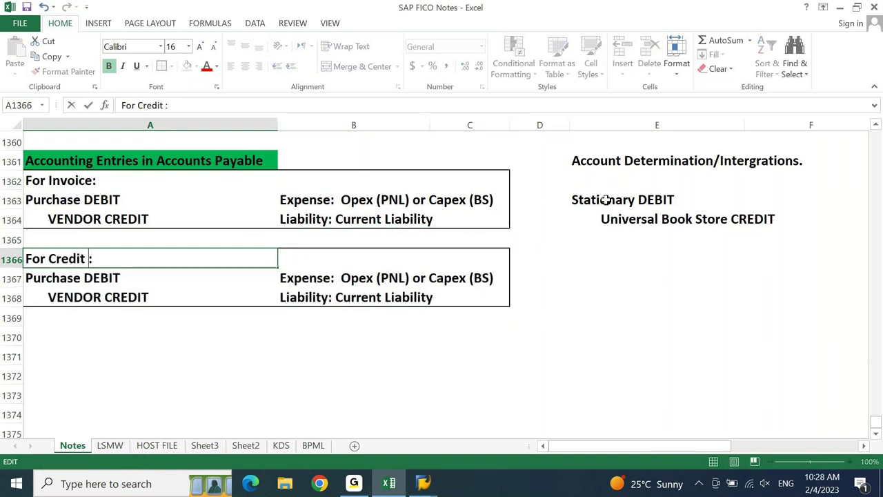
pyautogui.write('Memo')
pyautogui.press('Return')
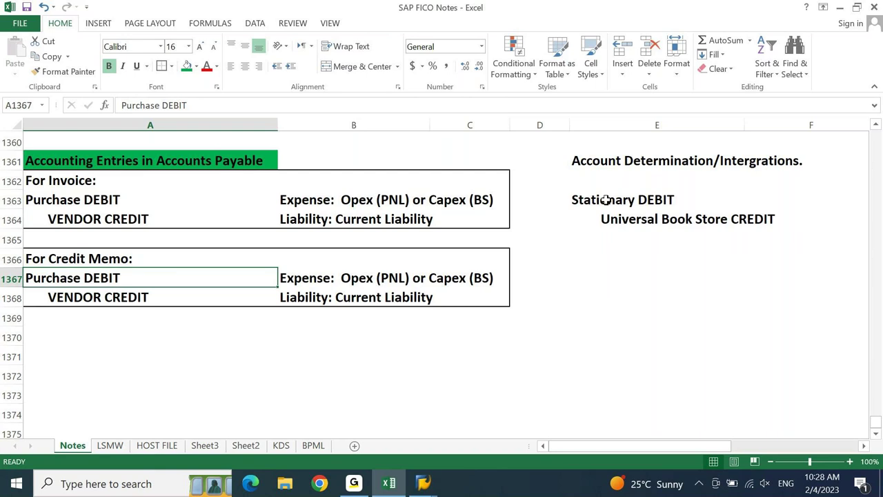
# - Try swapping Purchase DEBIT and VENDOR CREDIT via copy, paste and cell insertion, then undo
pyautogui.hotkey('ctrl', 'c')
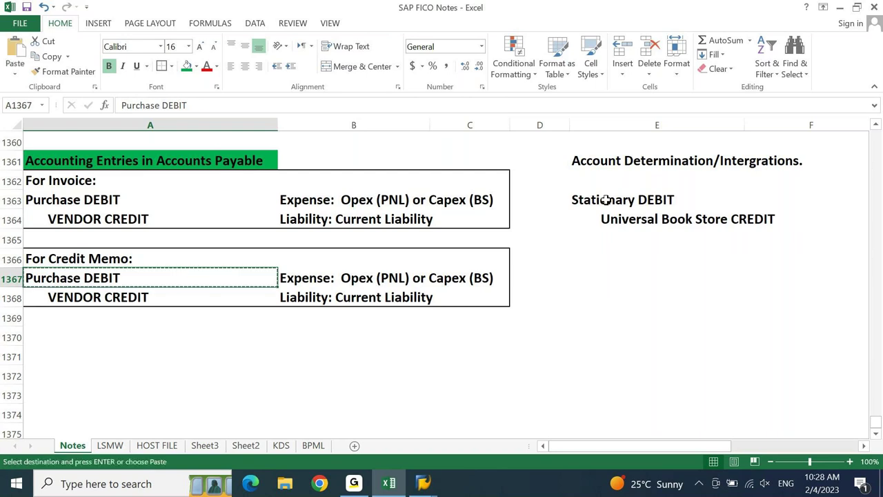
pyautogui.press('Down')
pyautogui.press('Escape')
pyautogui.press('Up')
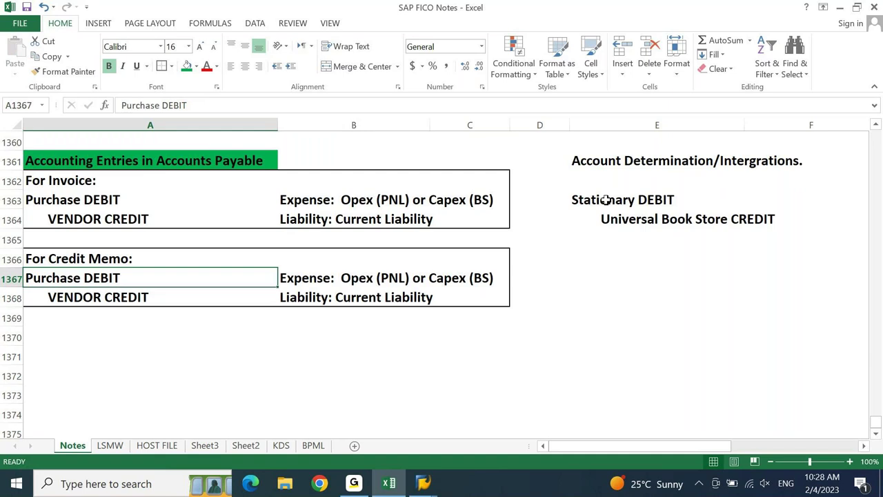
pyautogui.hotkey('ctrl', 'c')
pyautogui.press('Down')
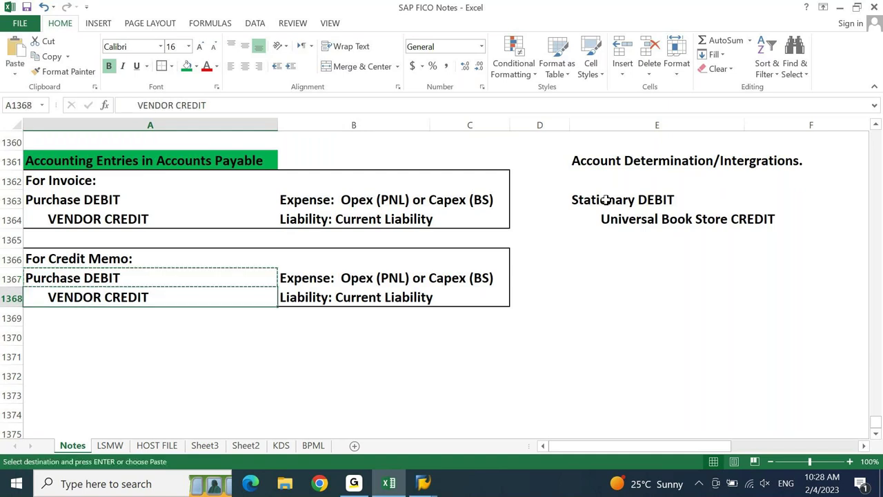
pyautogui.hotkey('shift', 'Up')
pyautogui.hotkey('ctrl', 'v')
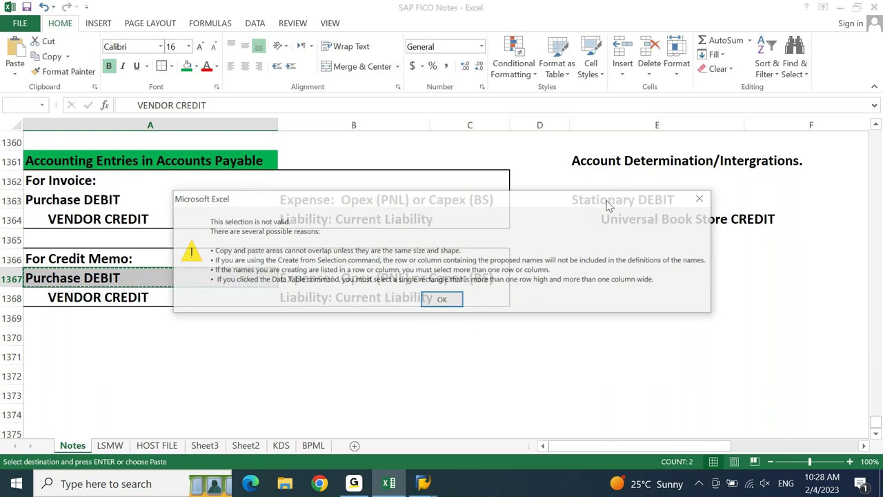
pyautogui.press('Return')
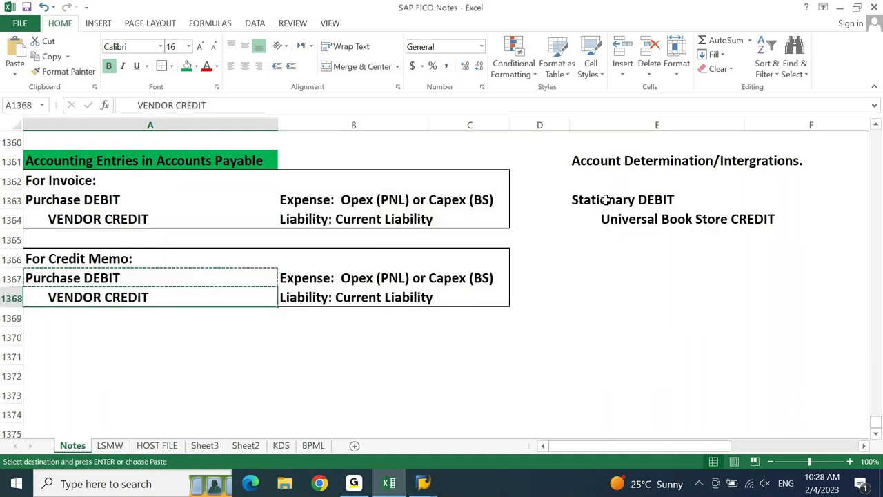
pyautogui.press('Escape')
pyautogui.hotkey('ctrl', 'c')
pyautogui.press('Up')
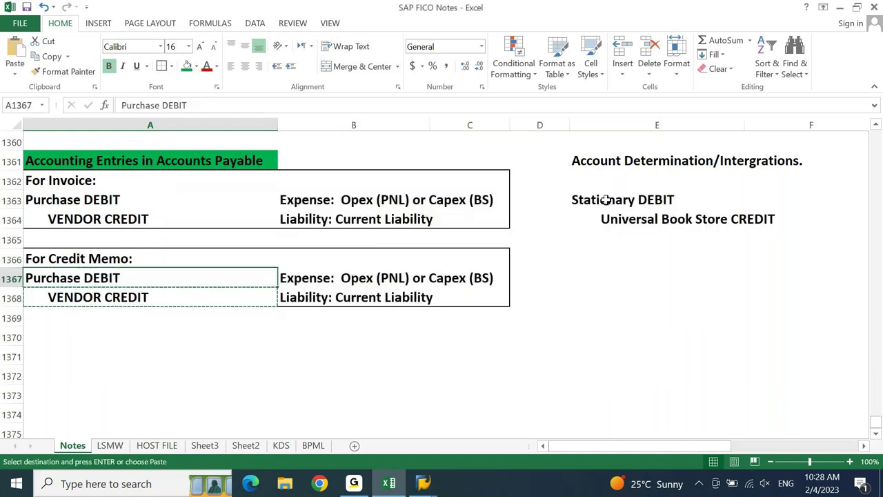
pyautogui.hotkey('shift', 'Down')
pyautogui.hotkey('ctrl', 'v')
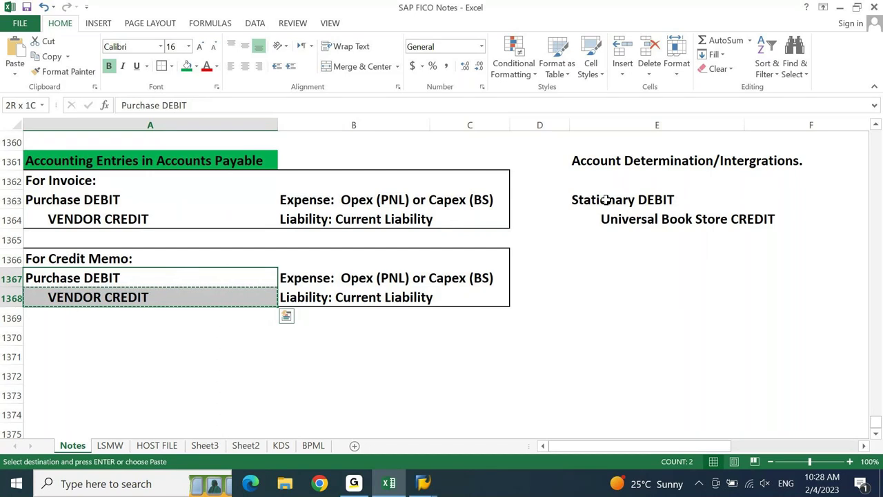
pyautogui.hotkey('ctrl', '+')
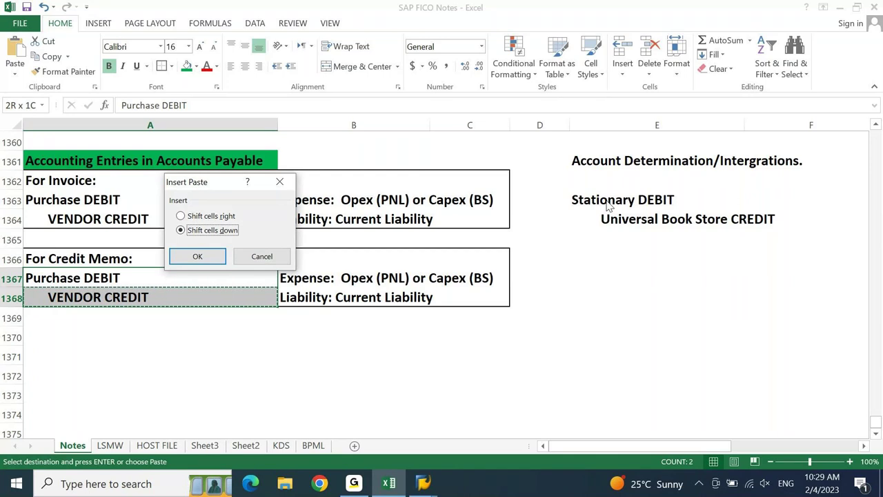
pyautogui.press('Return')
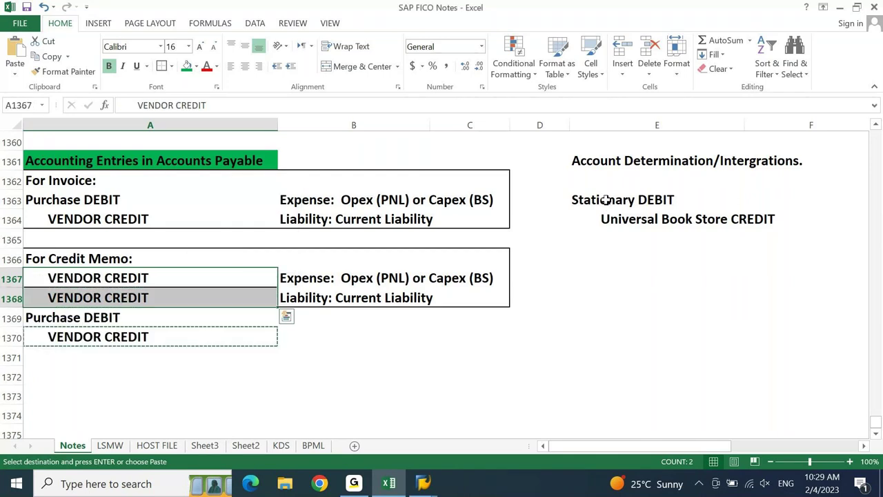
pyautogui.hotkey('ctrl', 'z')
pyautogui.press('Escape')
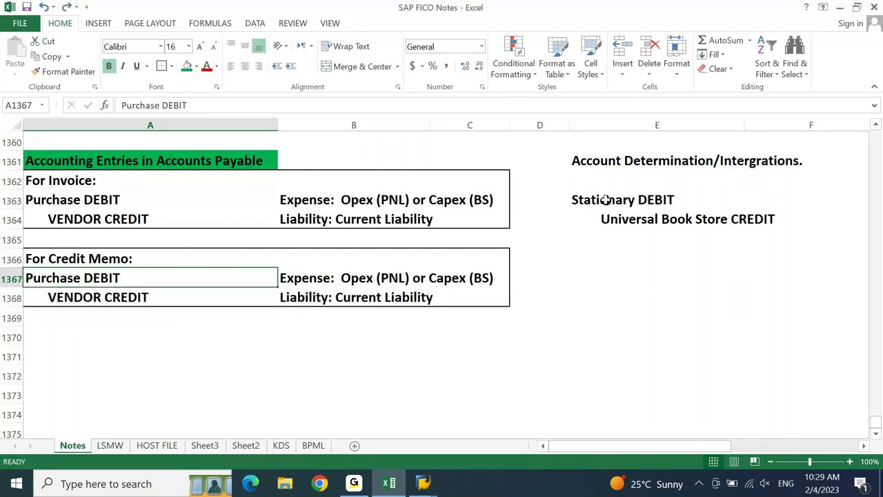
# - Put VENDOR CREDIT in A1367 and Purchase DEBIT in A1368
pyautogui.write('Vendor')
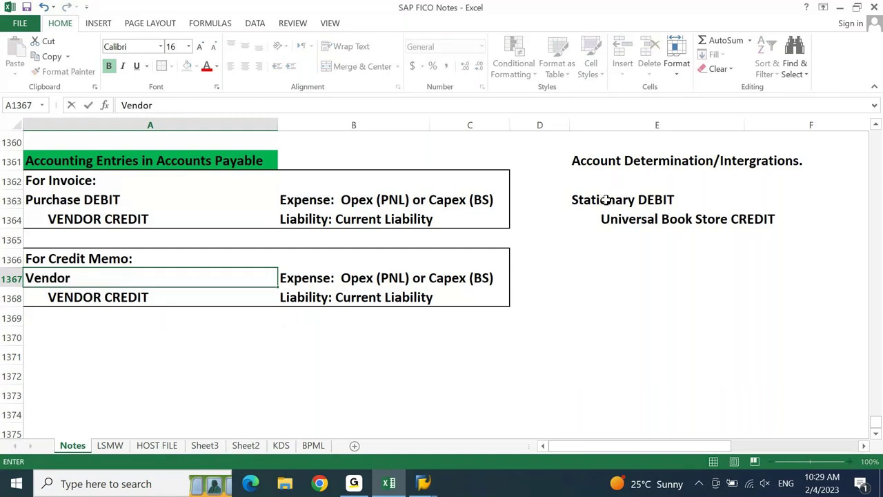
pyautogui.press('Escape')
pyautogui.hotkey('ctrl', 'c')
pyautogui.press('Down')
pyautogui.press('Down')
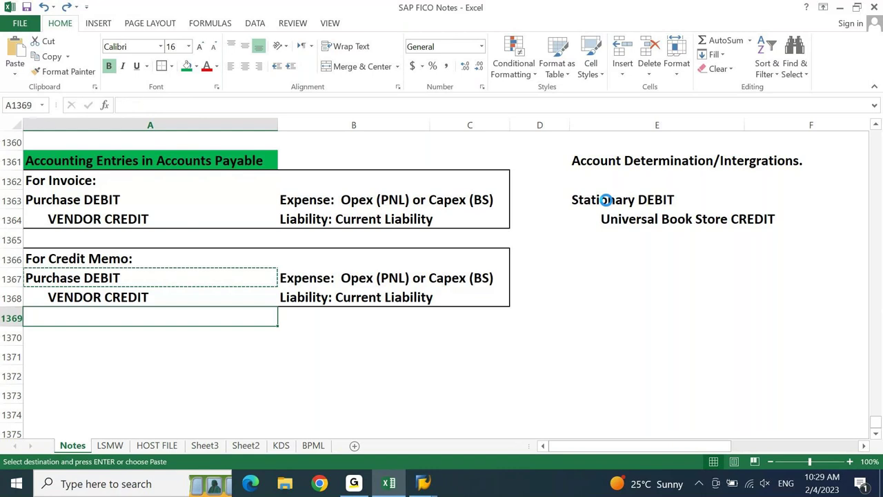
pyautogui.hotkey('ctrl', 'v')
pyautogui.press('Up')
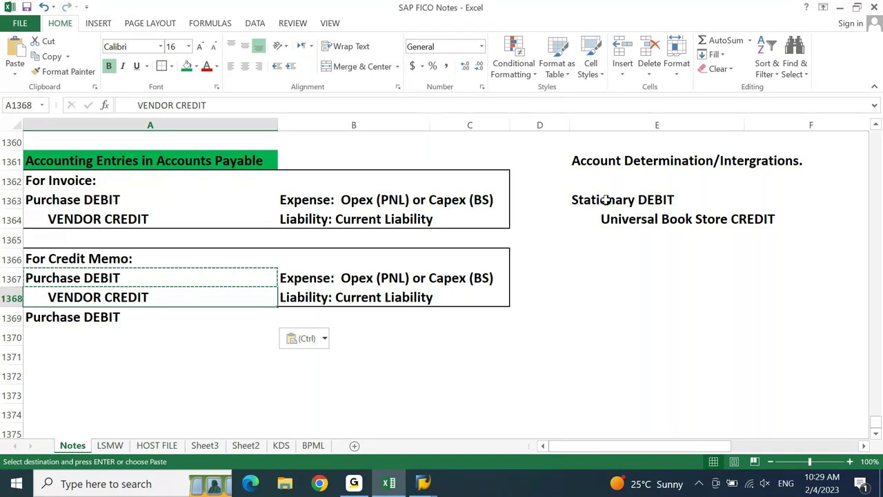
pyautogui.hotkey('ctrl', 'c')
pyautogui.press('Up')
pyautogui.press('Return')
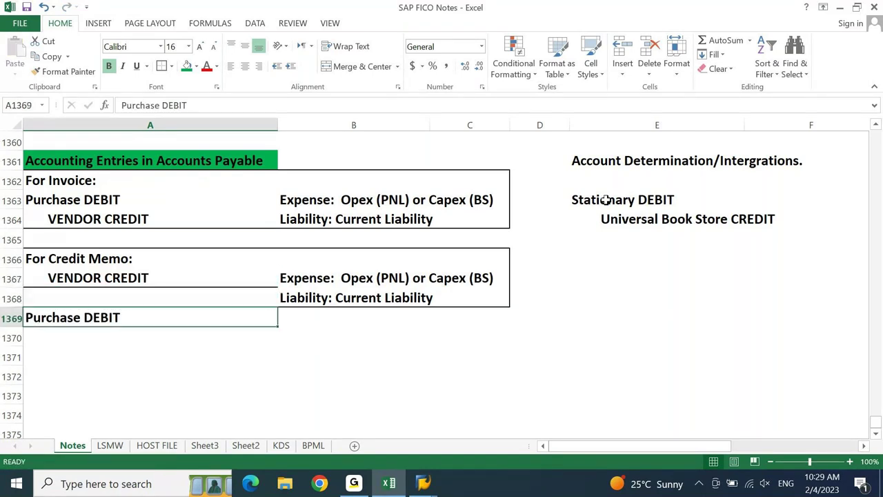
pyautogui.hotkey('ctrl', '-')
pyautogui.press('Return')
pyautogui.press('Right')
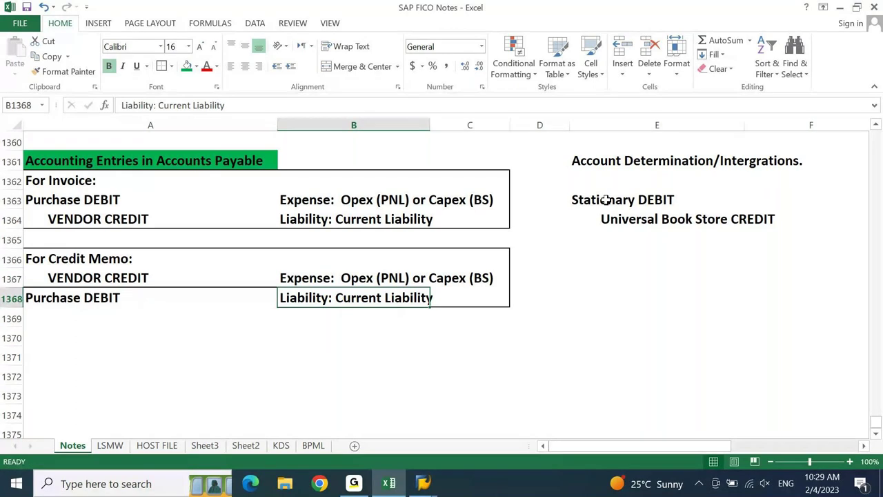
pyautogui.press('Left')
# - Clear the borders on A1366:C1368 and apply a Bottom Double Border
pyautogui.press('Up')
pyautogui.press('Up')
pyautogui.hotkey('shift', 'Right')
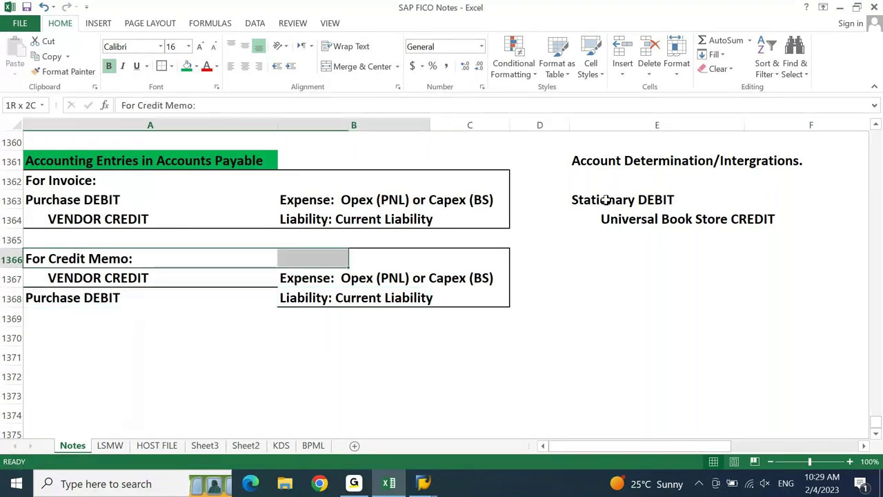
pyautogui.hotkey('shift', 'Right')
pyautogui.hotkey('shift', 'Down')
pyautogui.hotkey('shift', 'Down')
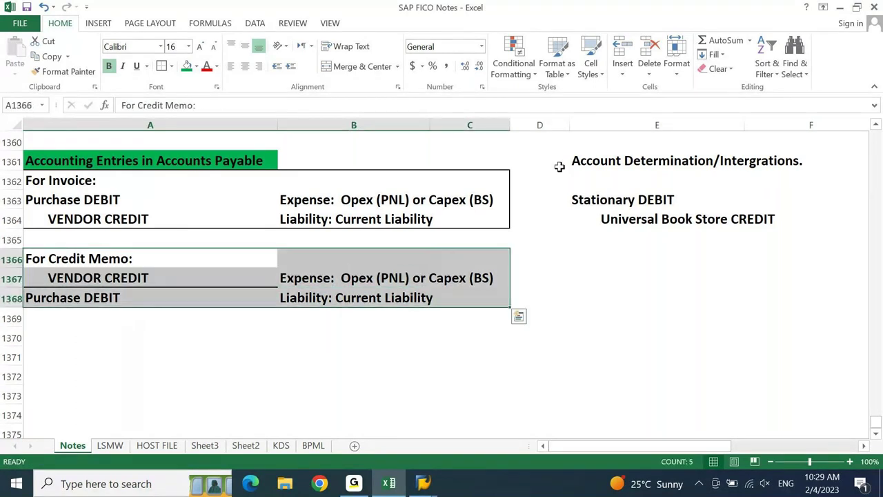
pyautogui.click(171, 67)
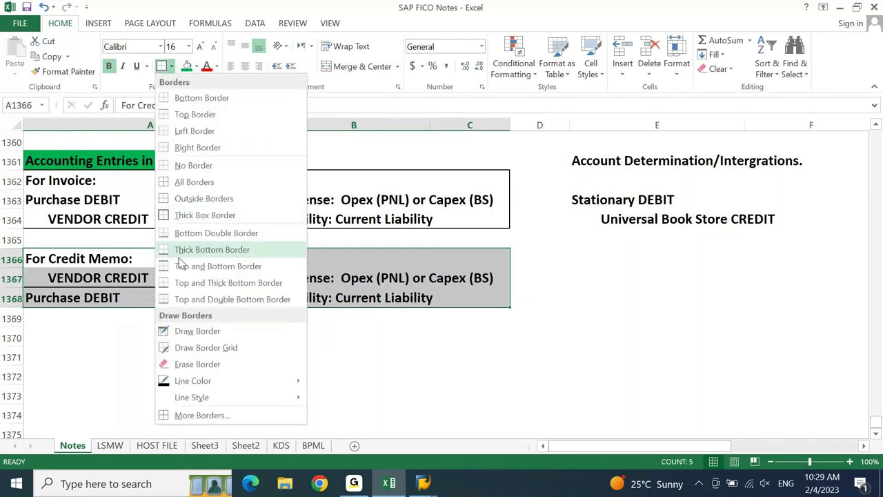
pyautogui.click(195, 166)
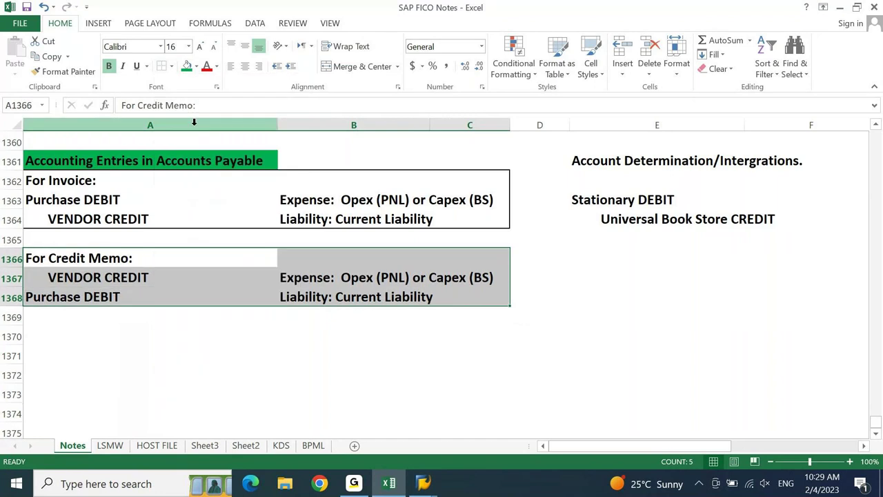
pyautogui.click(171, 66)
pyautogui.click(181, 233)
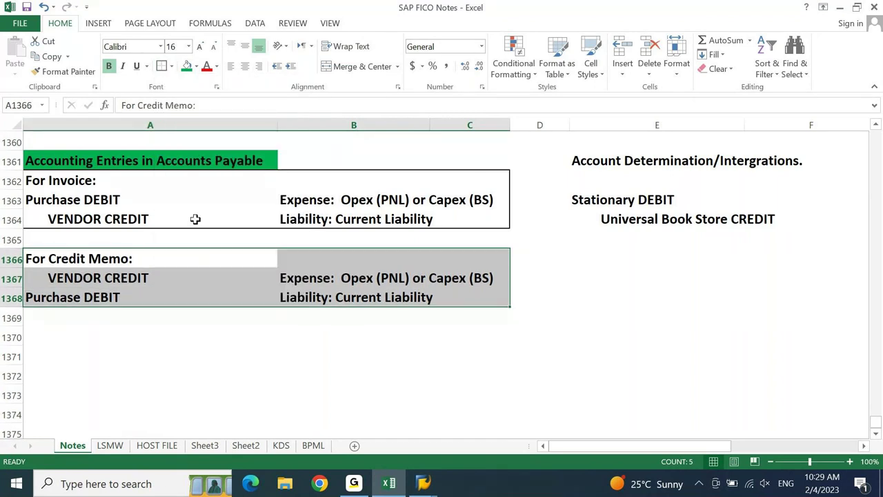
# - Change A1367 to VENDOR DEBIT with its leading indent removed
pyautogui.press('Down')
pyautogui.press('F2')
pyautogui.hotkey('ctrl', 'shift', 'Left')
pyautogui.write('DEBIT')
pyautogui.press('Home')
pyautogui.press('BackSpace')
pyautogui.press('BackSpace')
pyautogui.press('BackSpace')
pyautogui.press('BackSpace')
pyautogui.press('BackSpace')
pyautogui.press('BackSpace')
pyautogui.press('BackSpace')
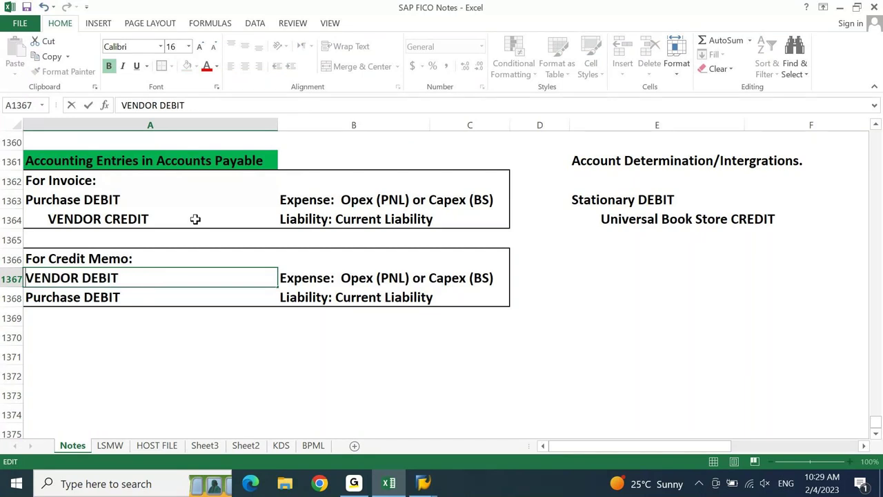
pyautogui.press('Return')
# - Change A1368 to an indented Purchase CREDIT
pyautogui.press('F2')
pyautogui.hotkey('ctrl', 'Left')
pyautogui.press('Home')
pyautogui.hotkey('ctrl', 'Right')
pyautogui.hotkey('ctrl', 'shift', 'Right')
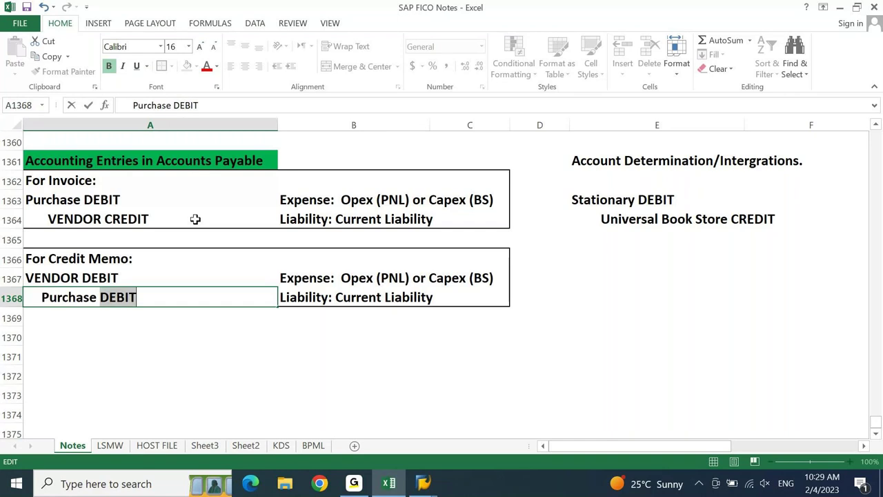
pyautogui.write('CREDIT')
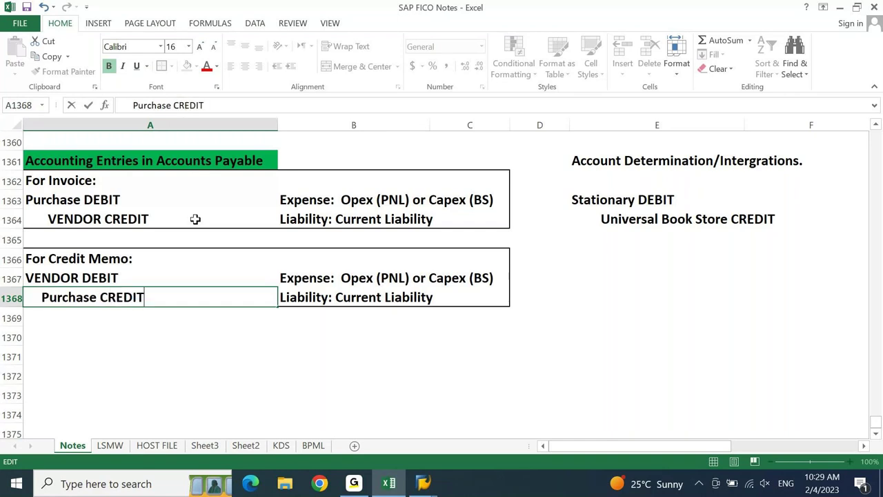
pyautogui.press('Tab')
pyautogui.press('Up')
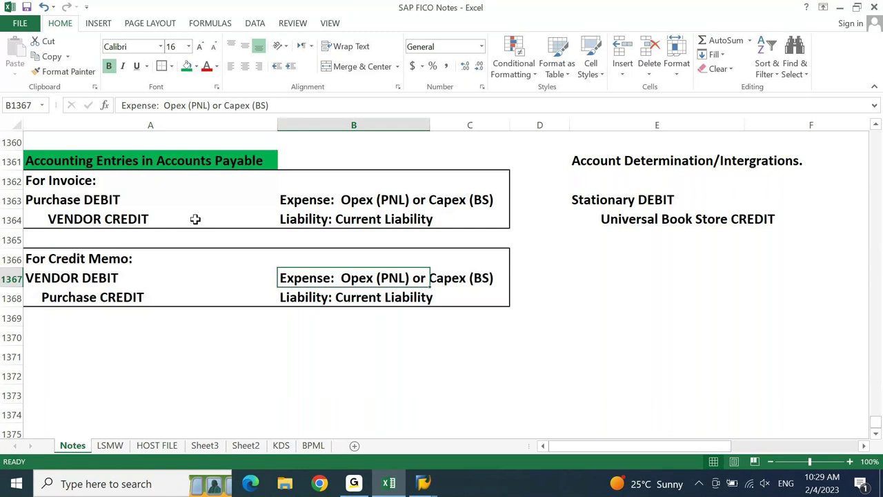
# - Put Liability: Current Liability in B1367 and Expense: Opex (PNL) or Capex (BS) in B1368
pyautogui.hotkey('shift', 'Down')
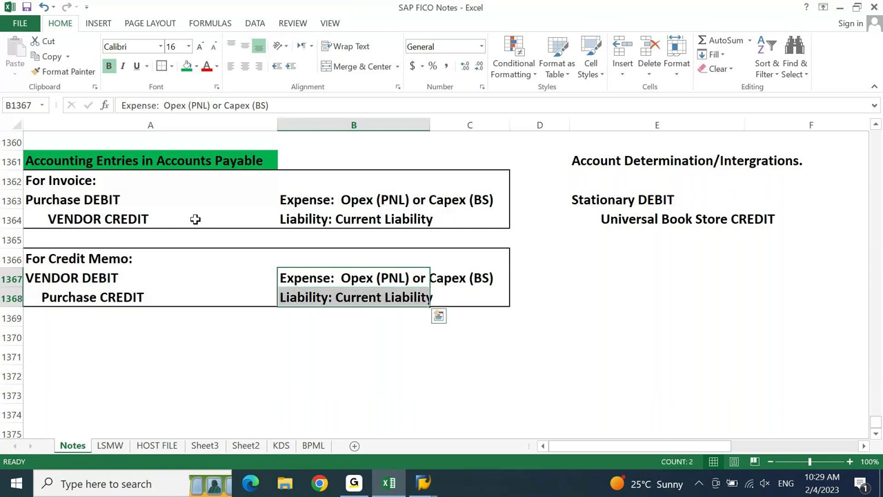
pyautogui.hotkey('shift', 'Up')
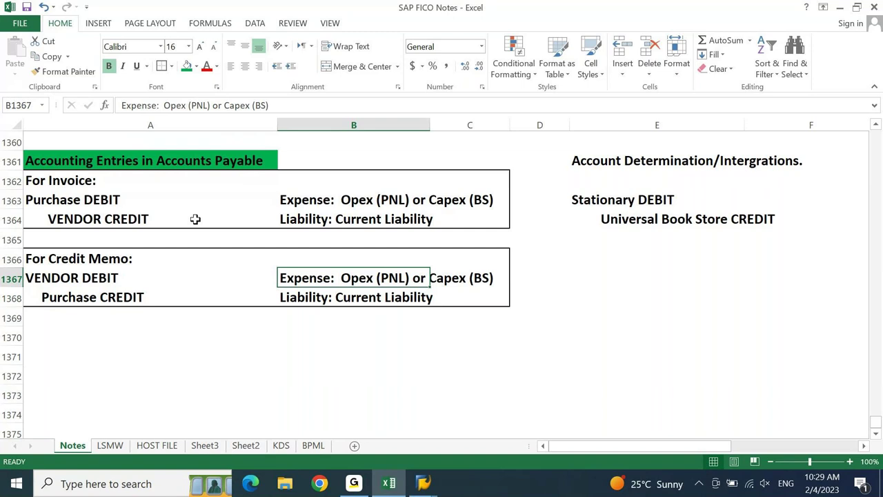
pyautogui.hotkey('ctrl', 'c')
pyautogui.press('Up')
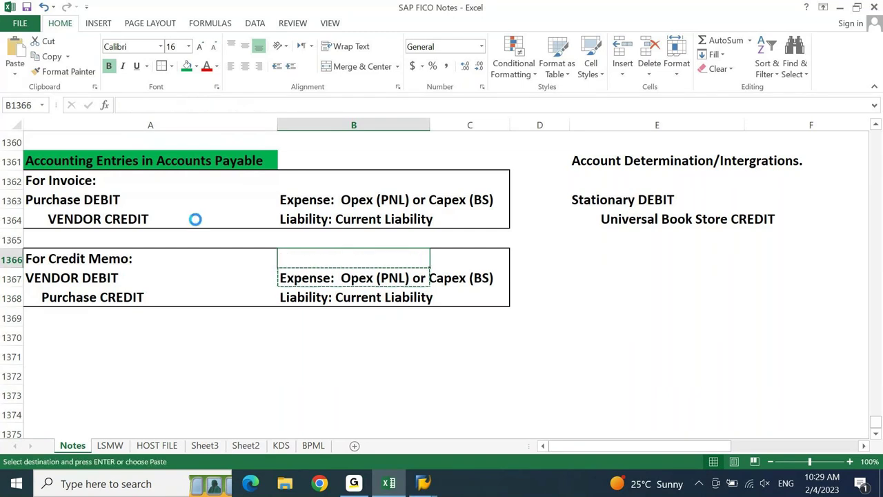
pyautogui.press('Down')
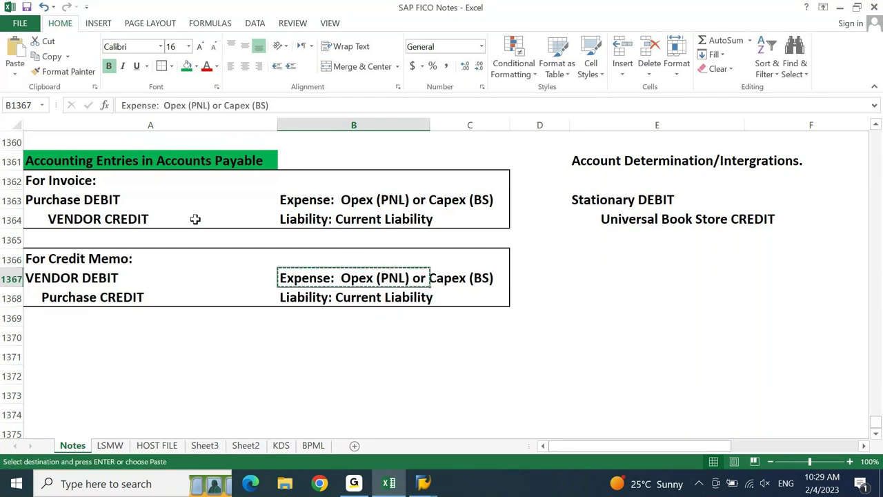
pyautogui.press('Up')
pyautogui.hotkey('ctrl', 'v')
pyautogui.press('Down')
pyautogui.press('Down')
pyautogui.hotkey('ctrl', 'c')
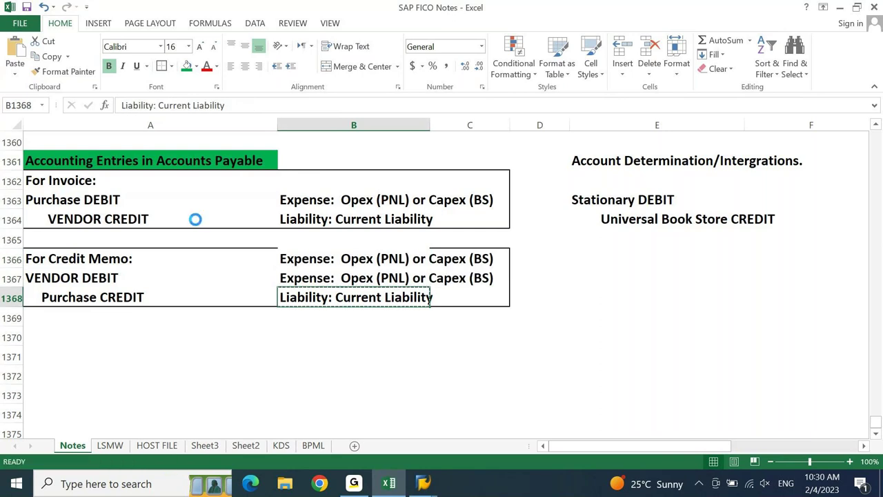
pyautogui.press('Up')
pyautogui.hotkey('ctrl', 'v')
pyautogui.press('Up')
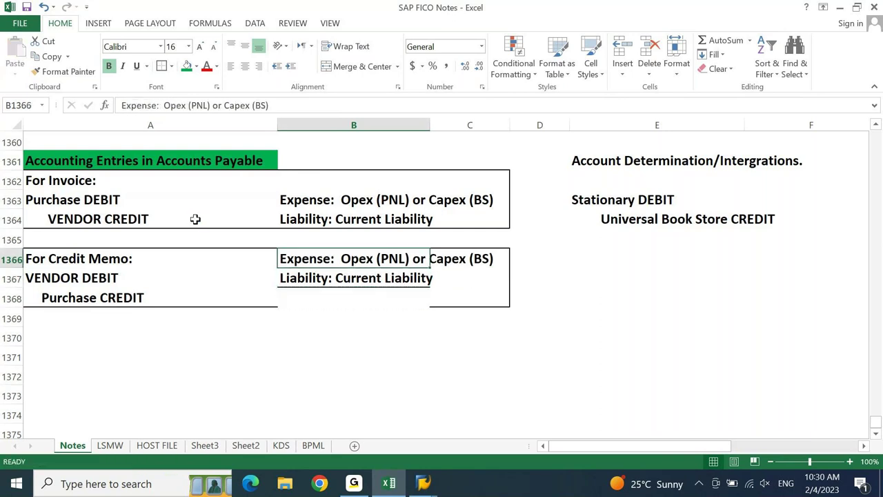
pyautogui.hotkey('ctrl', 'c')
pyautogui.press('Down')
pyautogui.press('Down')
pyautogui.hotkey('ctrl', 'v')
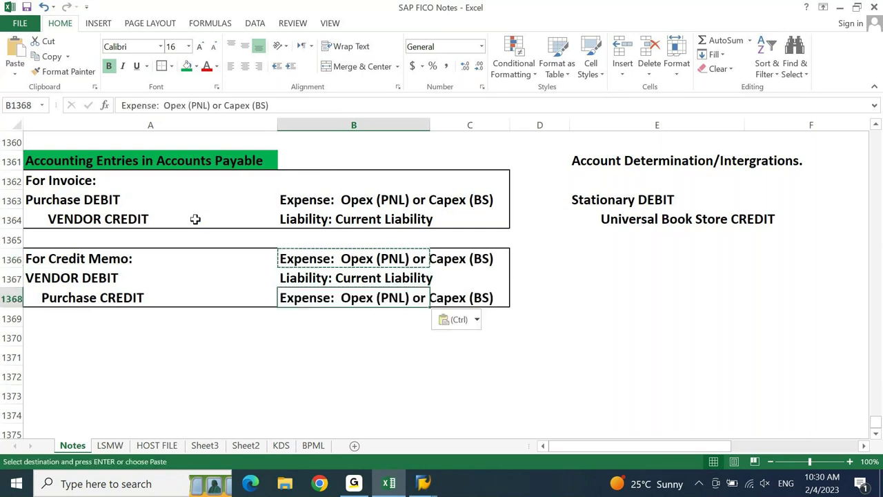
pyautogui.press('Escape')
# - Delete the duplicate Expense note from B1366 and restore the outline around A1366:C1368
pyautogui.press('Up')
pyautogui.press('Up')
pyautogui.press('Left')
pyautogui.press('Right')
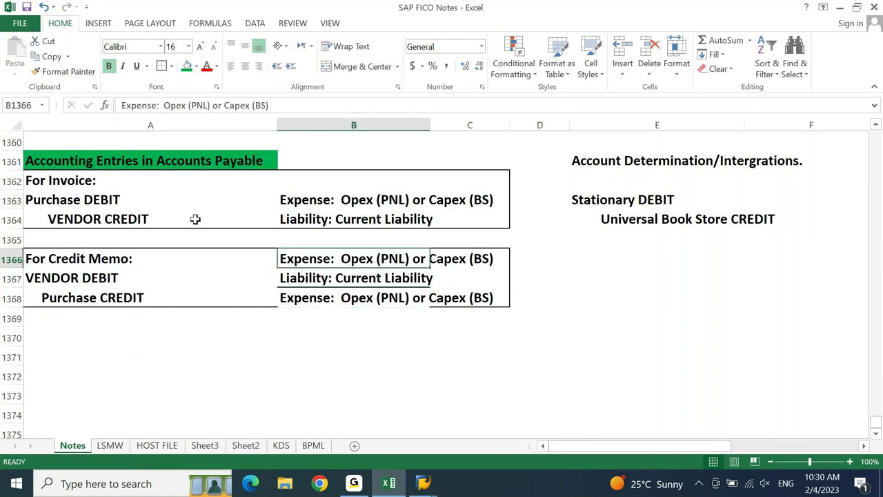
pyautogui.press('Delete')
pyautogui.press('Left')
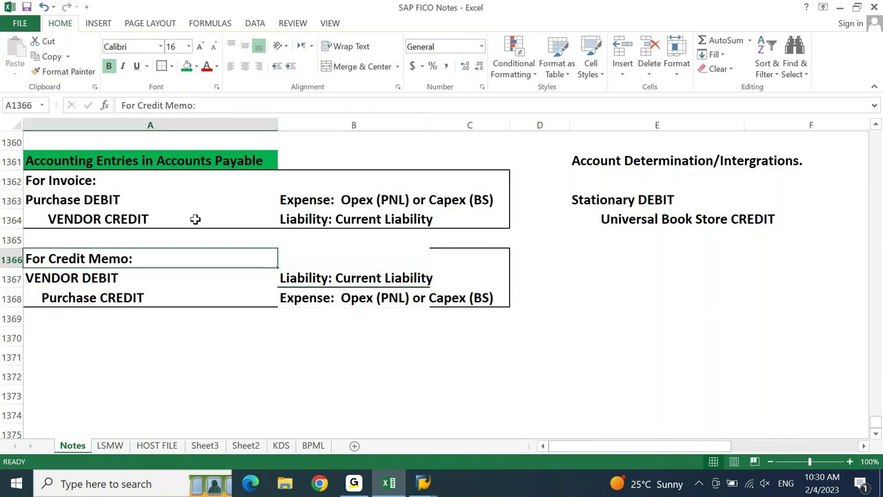
pyautogui.hotkey('shift', 'Right')
pyautogui.hotkey('shift', 'Down')
pyautogui.hotkey('shift', 'Right')
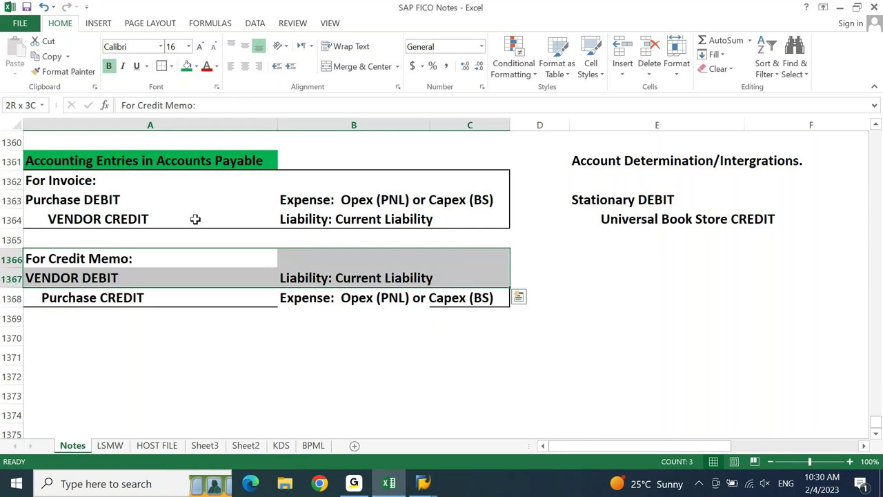
pyautogui.hotkey('shift', 'Down')
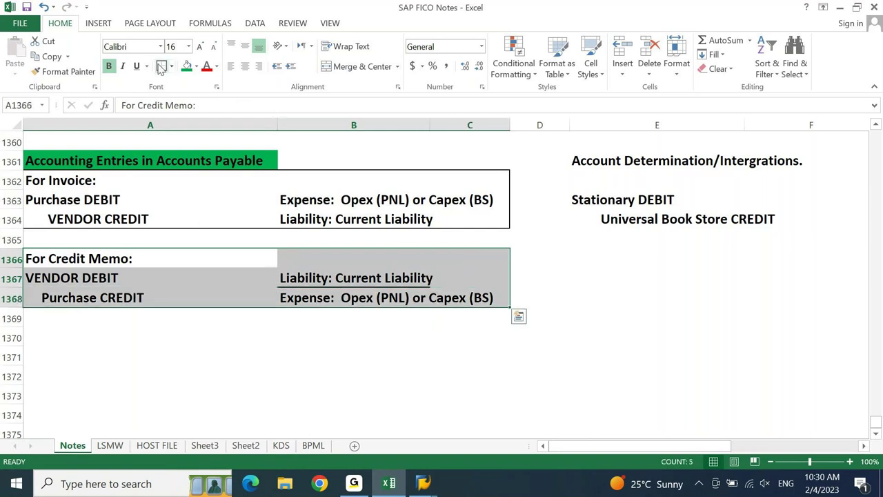
pyautogui.press('Down')
pyautogui.press('Right')
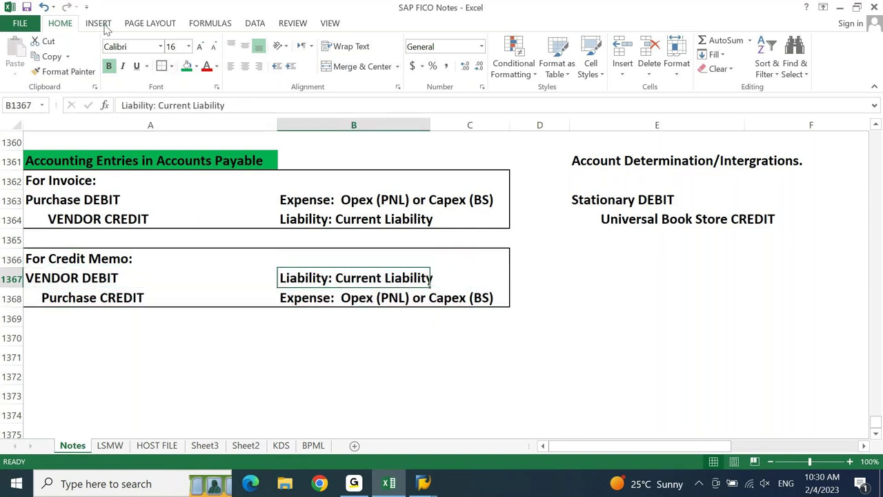
# - Enter For Payment, Vendor DEBIT and BANK/CASH CREDIT in A1370:A1372
pyautogui.click(76, 333)
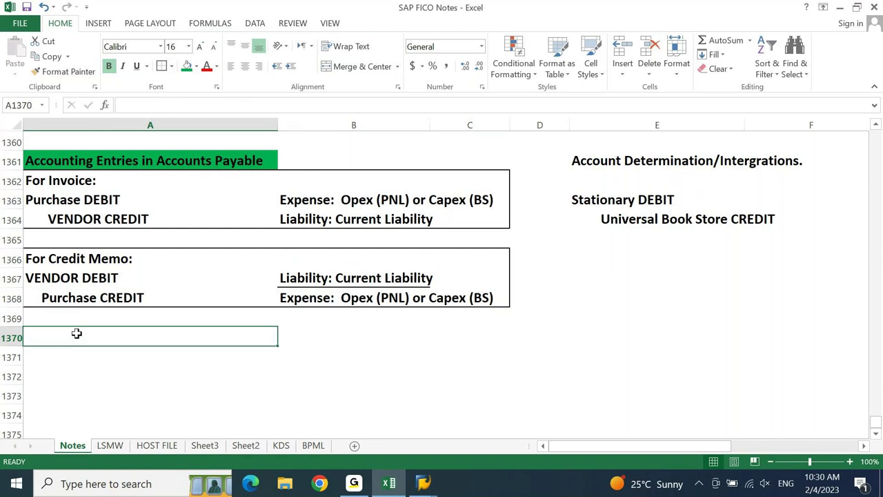
pyautogui.write('For P')
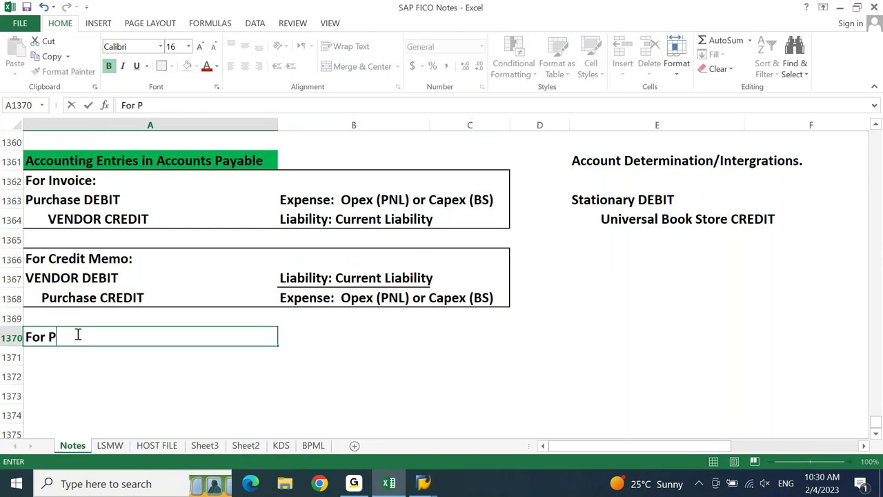
pyautogui.write('ayment')
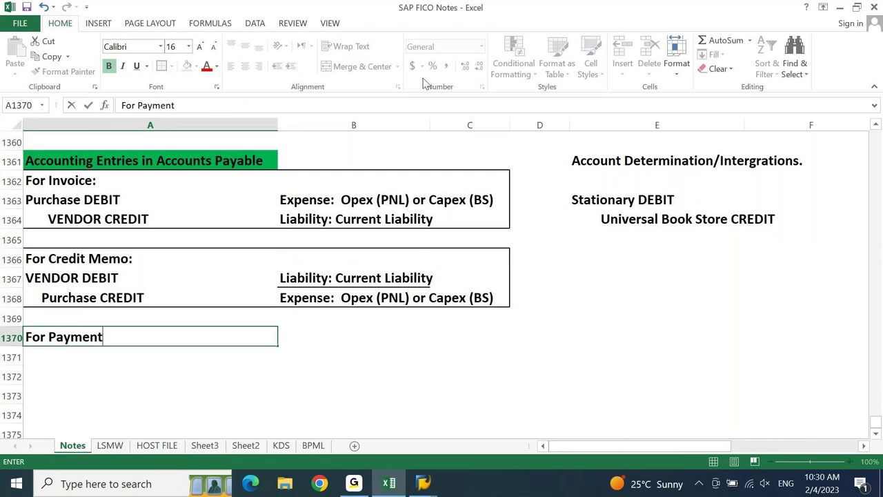
pyautogui.press('Return')
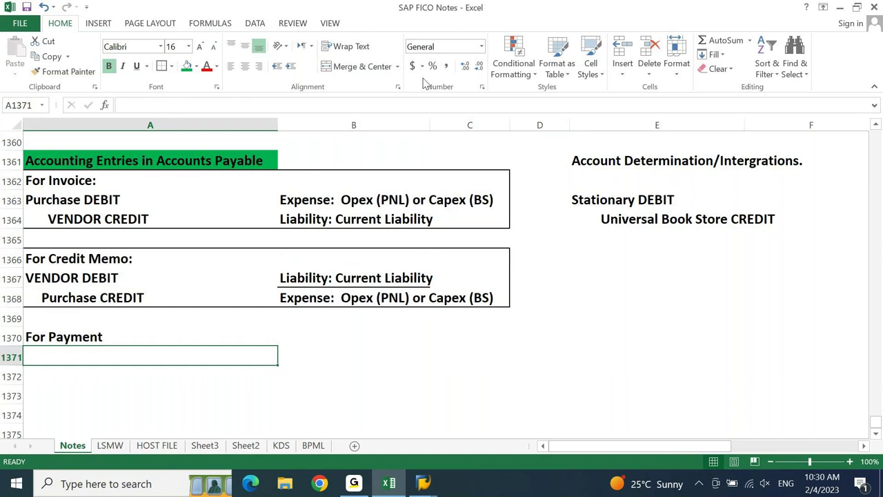
pyautogui.write('Vn')
pyautogui.press('BackSpace')
pyautogui.write('end')
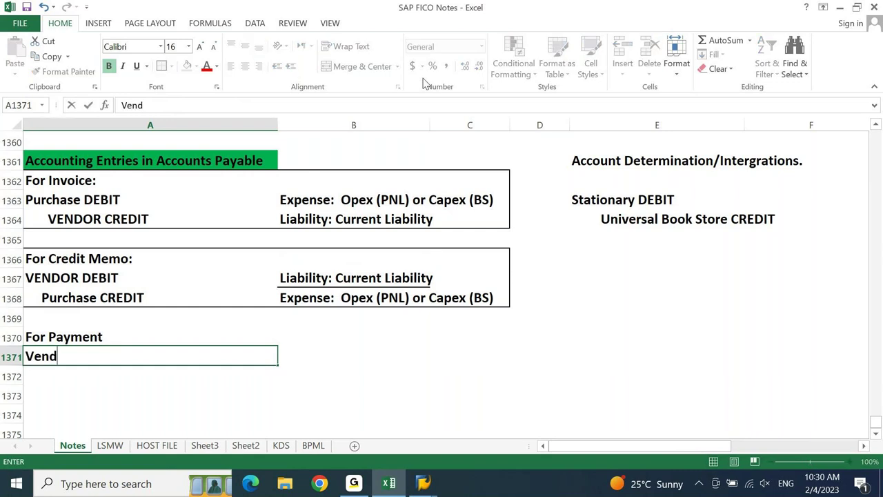
pyautogui.write('or DEBIT')
pyautogui.press('Return')
pyautogui.write('BA')
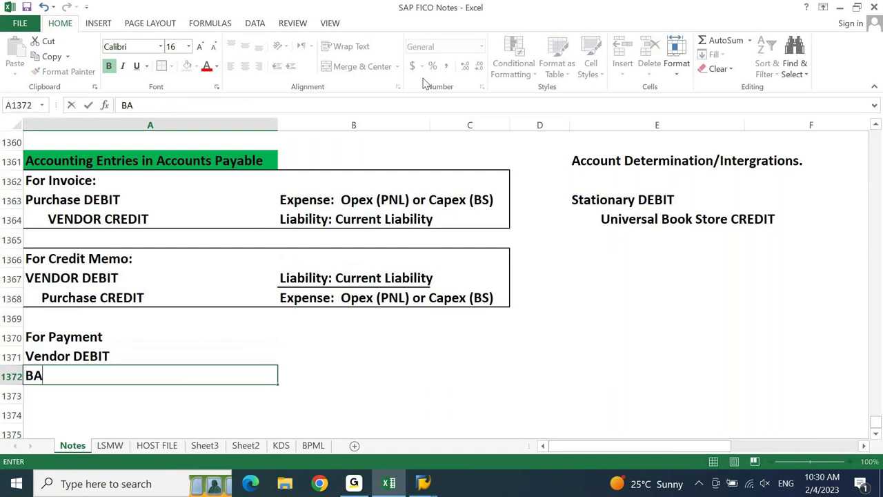
pyautogui.write('A')
pyautogui.press('BackSpace')
pyautogui.write('NK/CASH CREDIT')
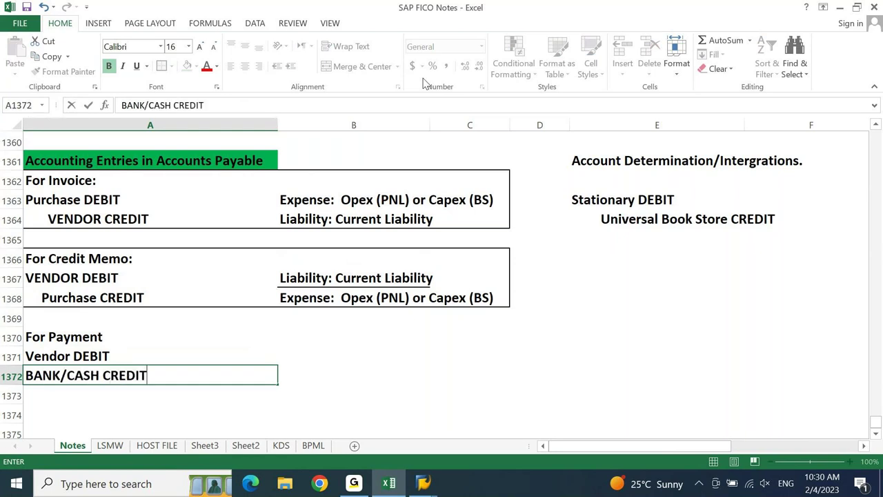
pyautogui.press('Tab')
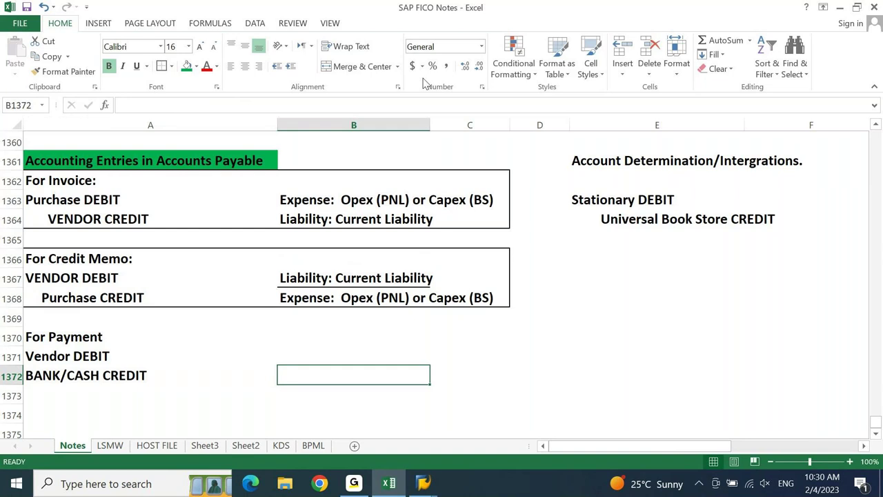
# - Apply an outside border around the For Payment block A1370:C1372
pyautogui.press('Up')
pyautogui.press('Up')
pyautogui.press('Left')
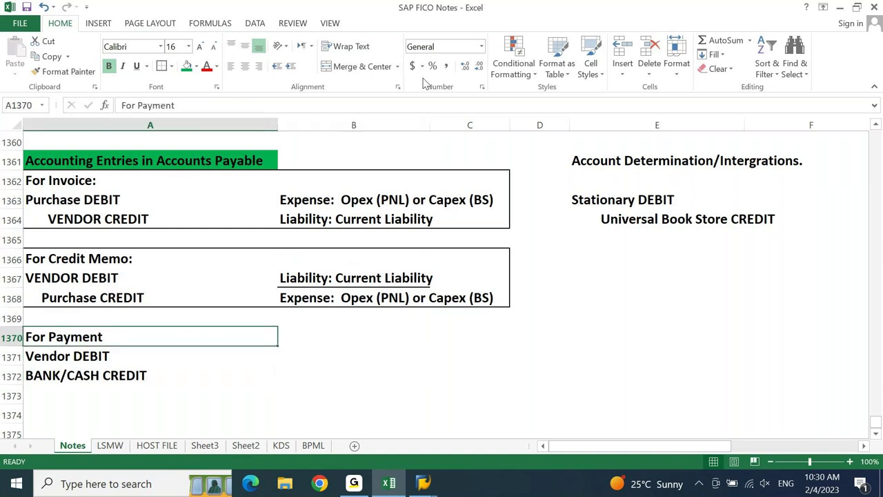
pyautogui.hotkey('shift', 'Right')
pyautogui.hotkey('shift', 'Right')
pyautogui.hotkey('shift', 'Down')
pyautogui.hotkey('shift', 'Down')
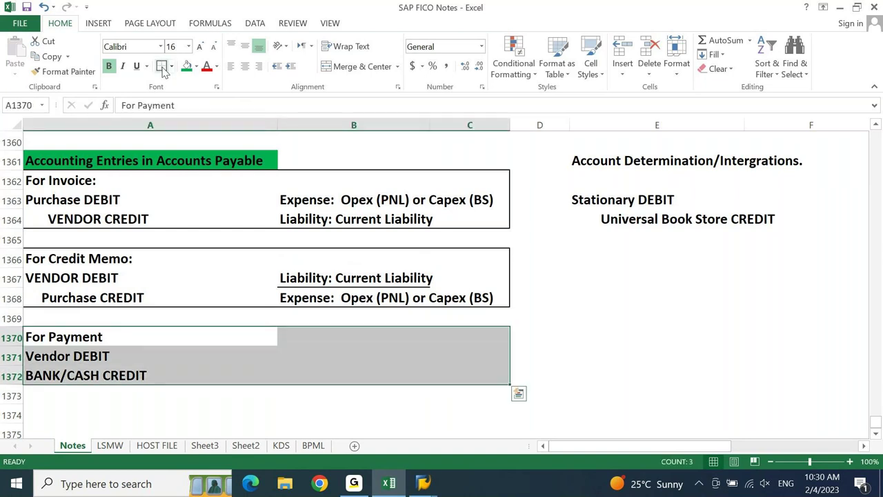
pyautogui.click(163, 68)
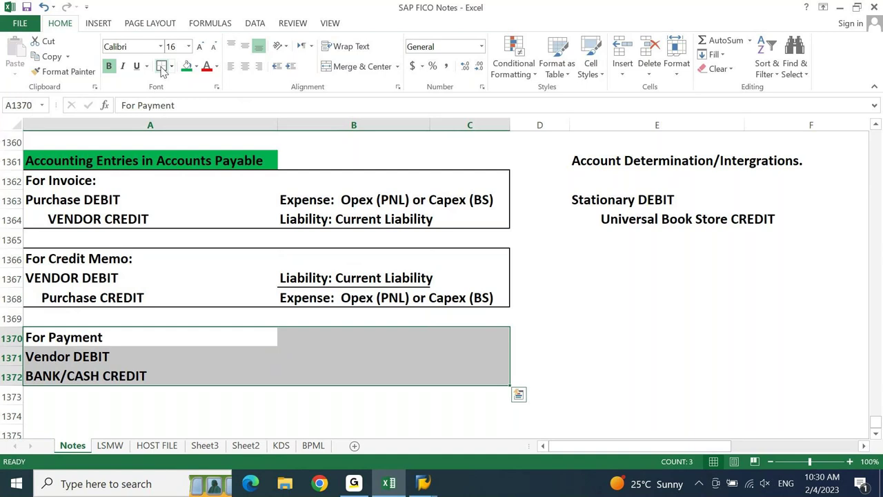
pyautogui.press('Right')
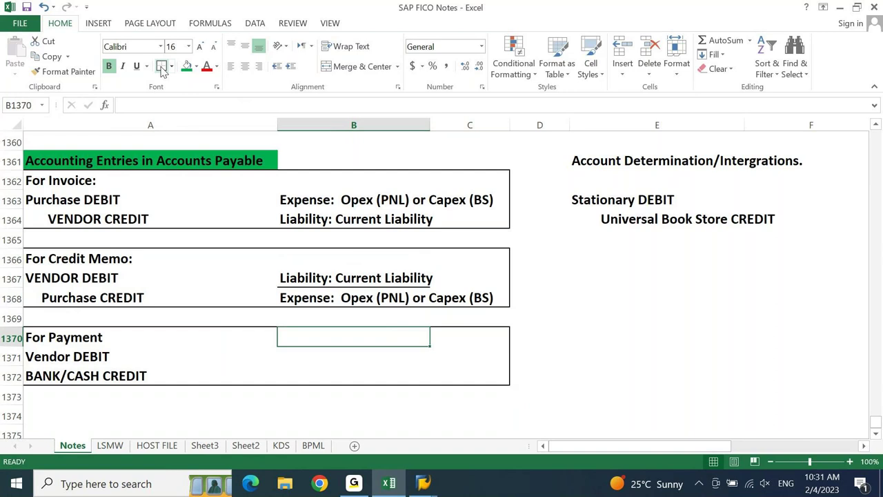
pyautogui.press('Down')
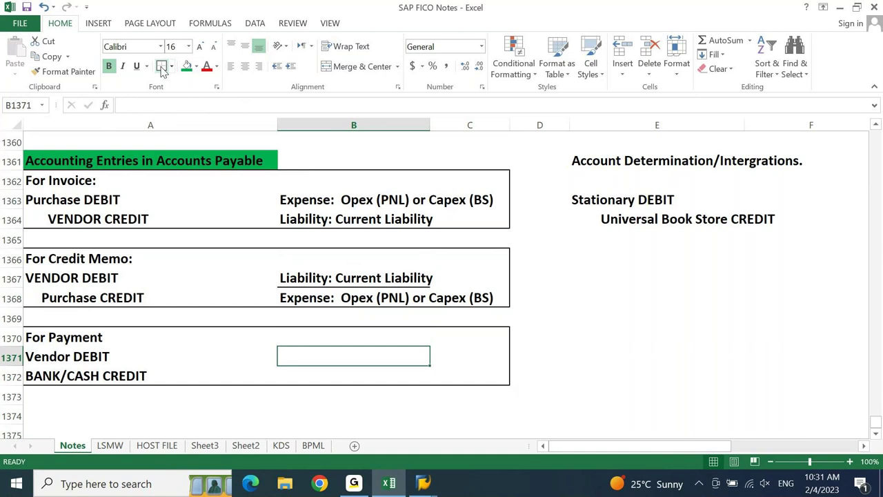
# - Enter payment notes 'Personal A/C.. DR receiver' and 'Real A/C... CR what goes out'
pyautogui.press('F2')
pyautogui.write('R')
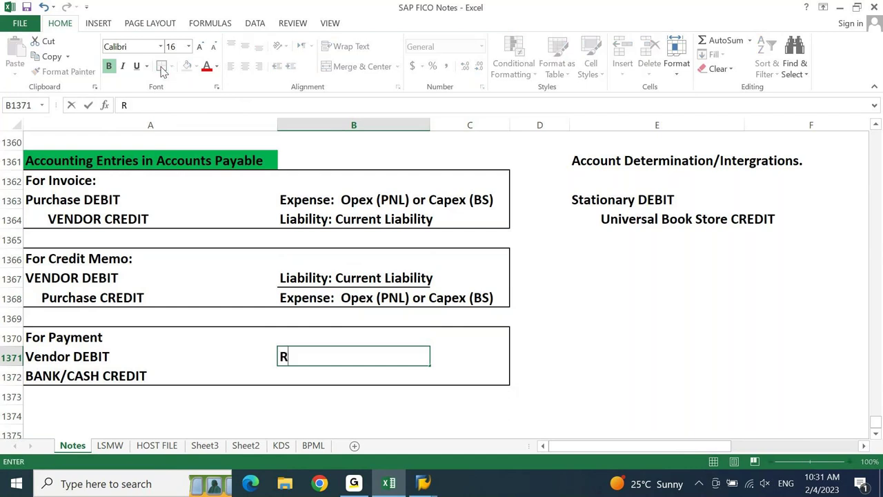
pyautogui.write('eal A/C.. Cr what')
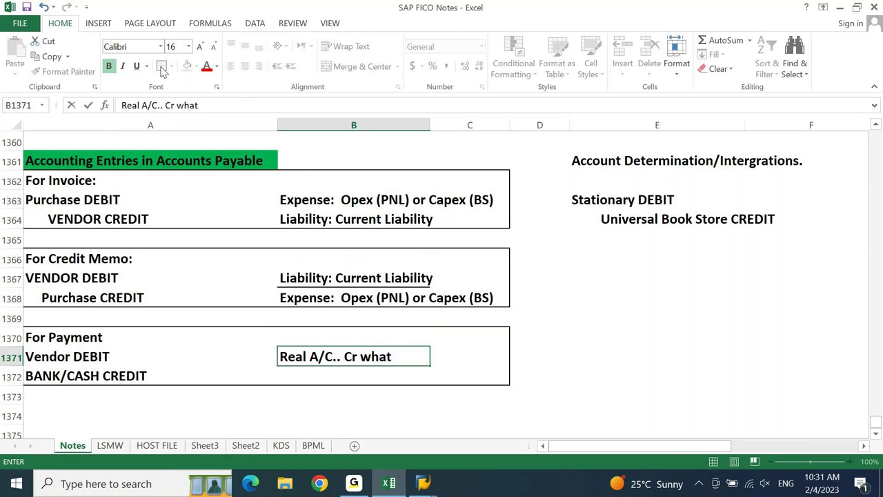
pyautogui.press('Escape')
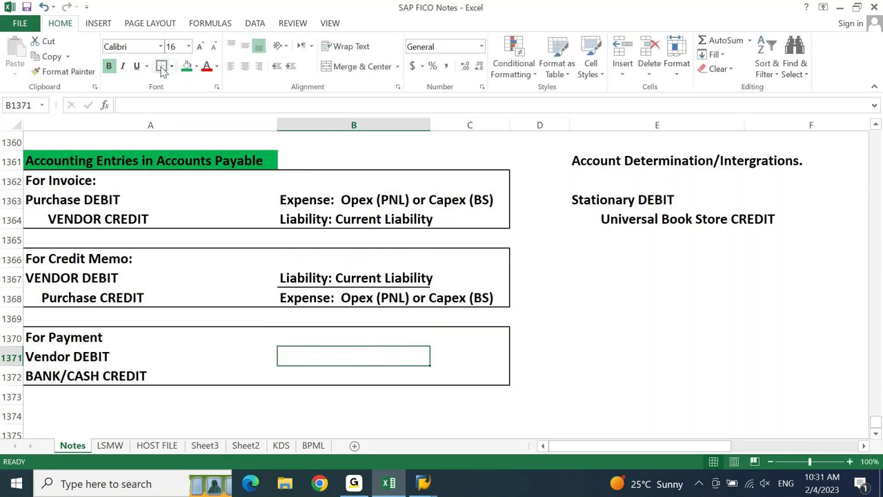
pyautogui.write('Personal A.C')
pyautogui.press('BackSpace')
pyautogui.press('BackSpace')
pyautogui.write('/')
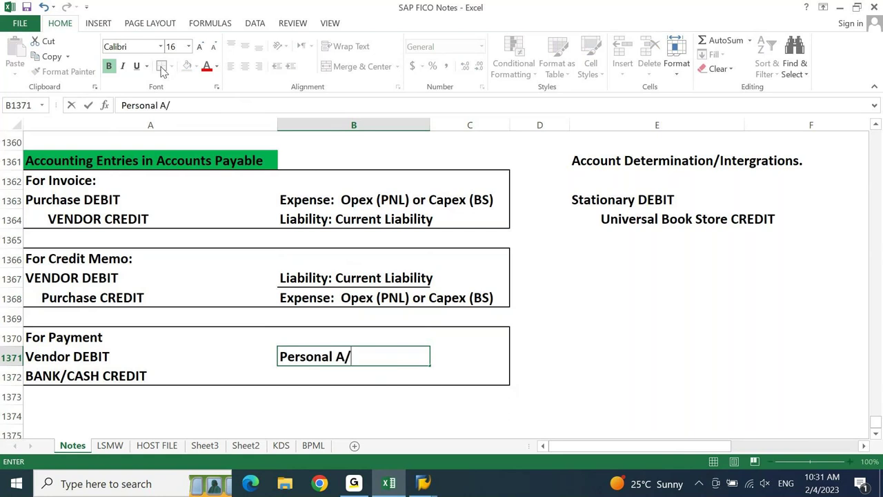
pyautogui.write('C.. FE')
pyautogui.press('BackSpace')
pyautogui.press('BackSpace')
pyautogui.write('DE')
pyautogui.press('BackSpace')
pyautogui.press('BackSpace')
pyautogui.write('R cre')
pyautogui.press('BackSpace')
pyautogui.press('BackSpace')
pyautogui.press('BackSpace')
pyautogui.write('receiver')
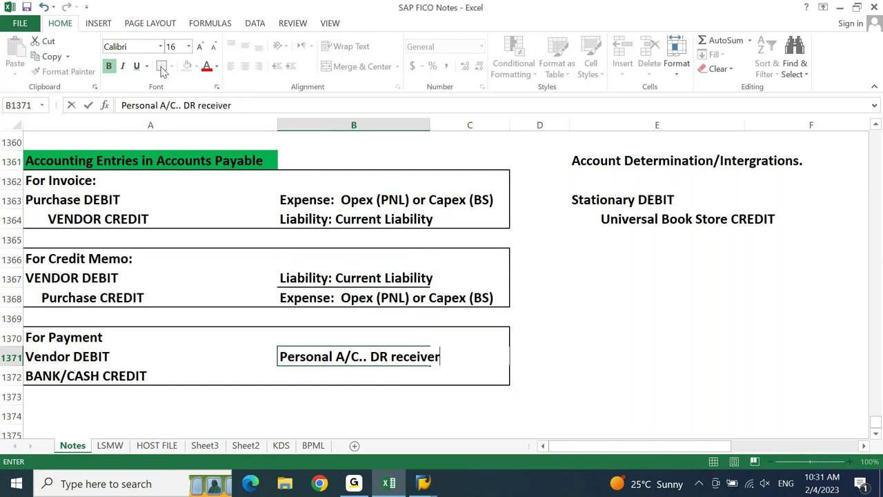
pyautogui.press('Return')
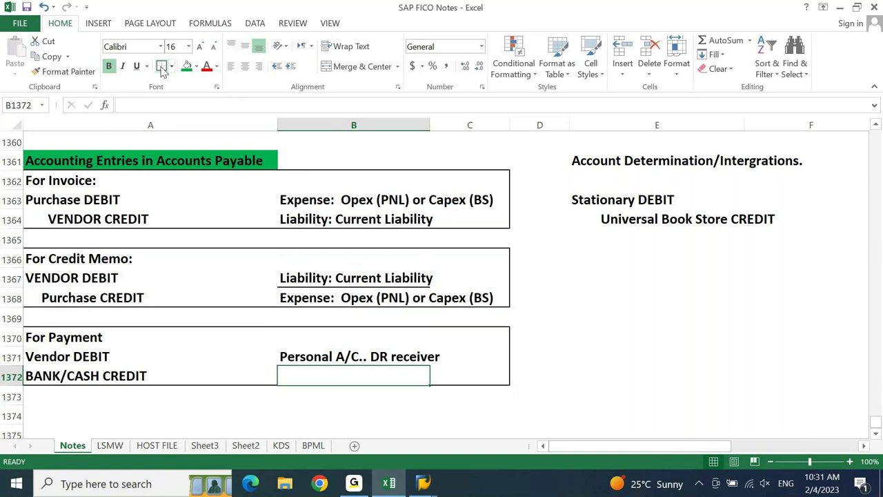
pyautogui.write('R')
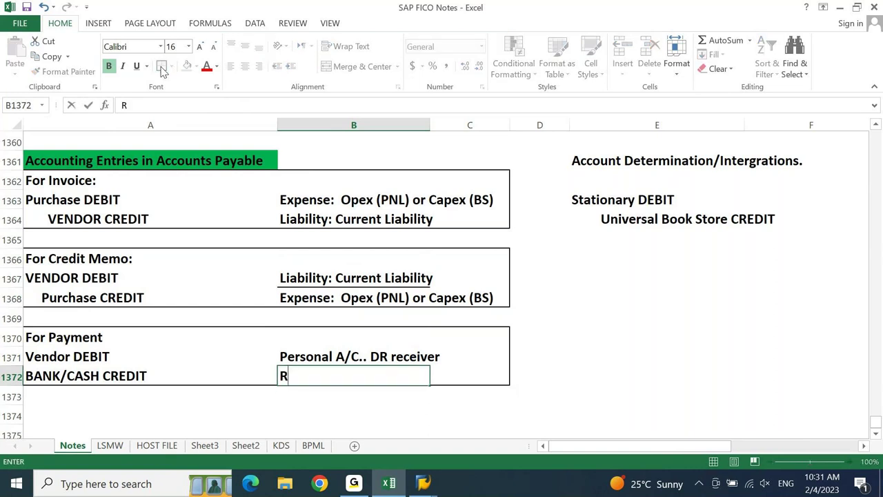
pyautogui.write('eal A/C... CR what goes out')
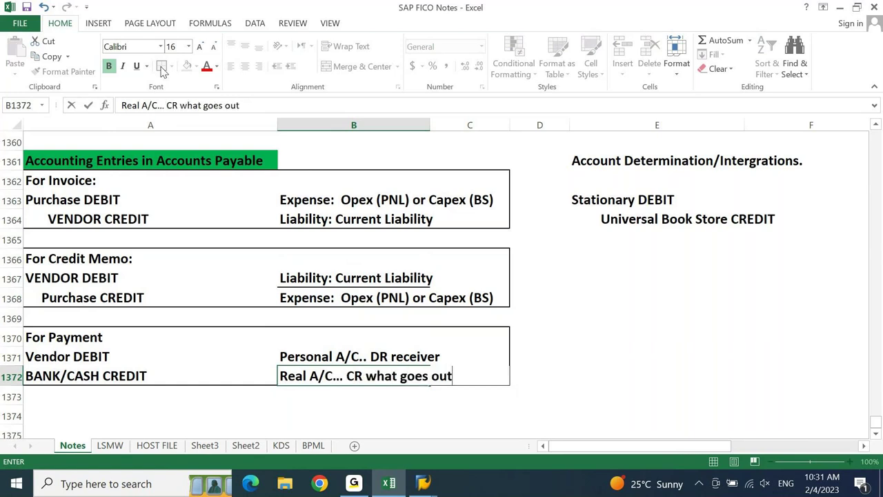
pyautogui.press('Return')
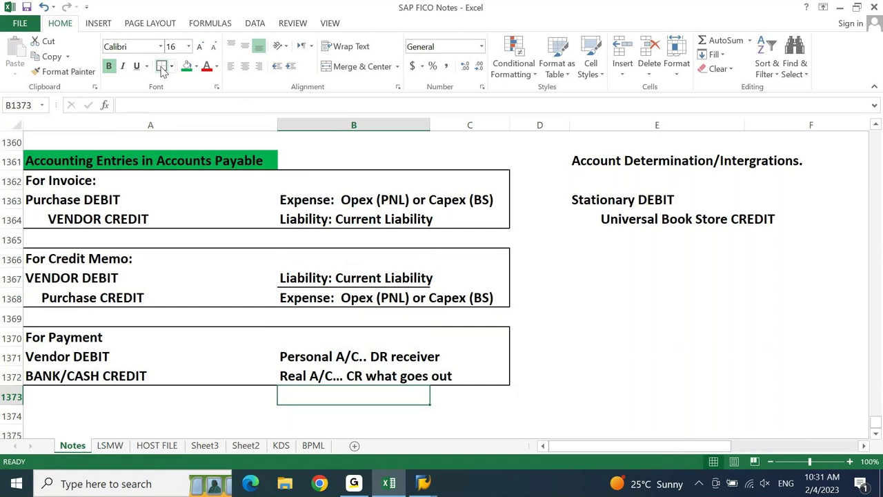
# - Move to the blank cell B1375 below the For Payment block
pyautogui.press('Return')
pyautogui.press('Return')
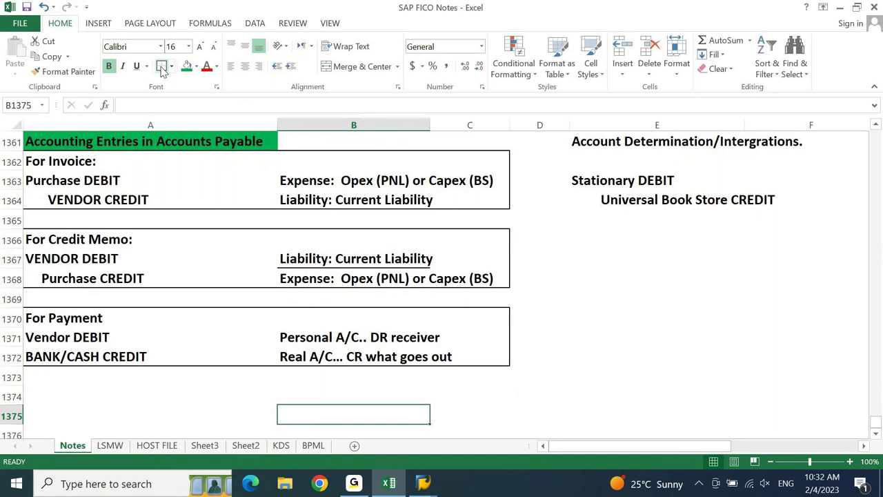
# - Run transaction FS00 in the SAP Easy Access window
pyautogui.click(426, 487)
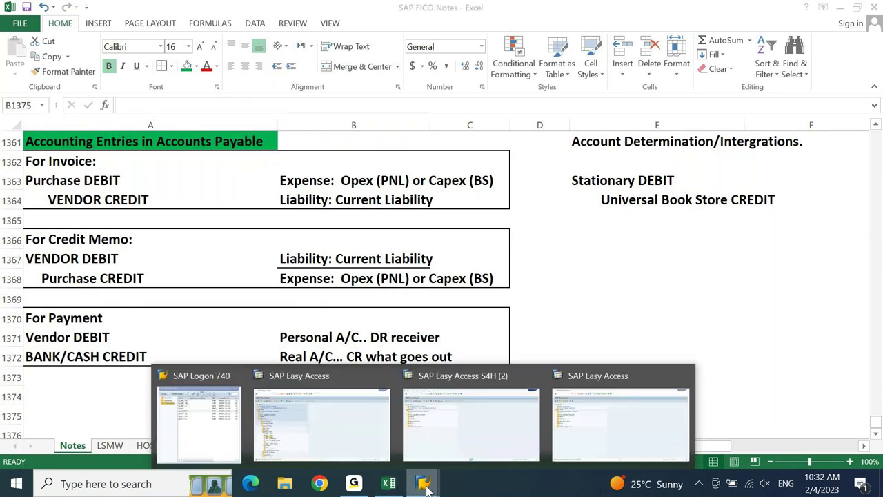
pyautogui.click(472, 421)
pyautogui.write('fs00')
pyautogui.press('Return')
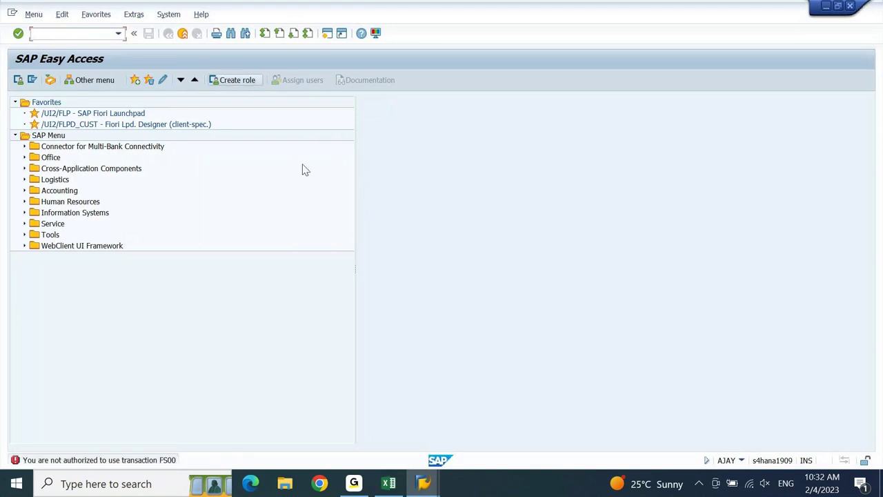
# - Log off the SAP session with /nex and switch to SAP Logon
pyautogui.write('/nex')
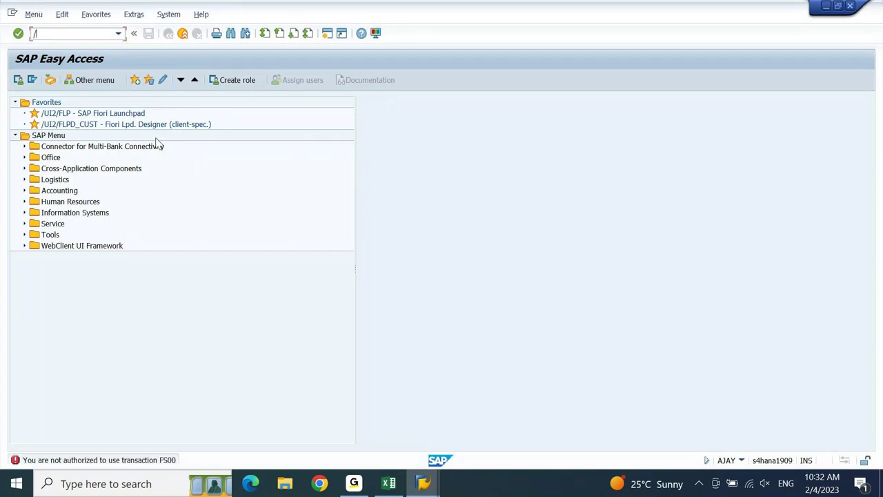
pyautogui.hotkey('alt', 'Tab')
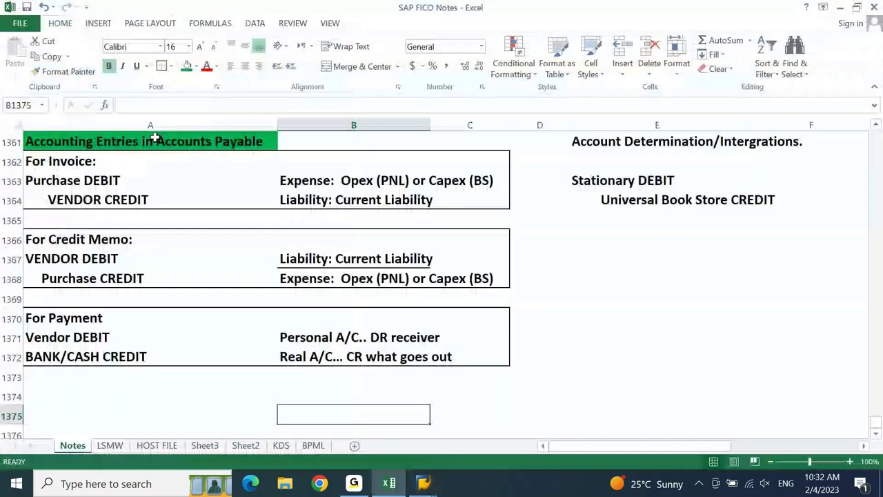
pyautogui.hotkey('alt', 'Tab')
pyautogui.hotkey('alt', 'Tab')
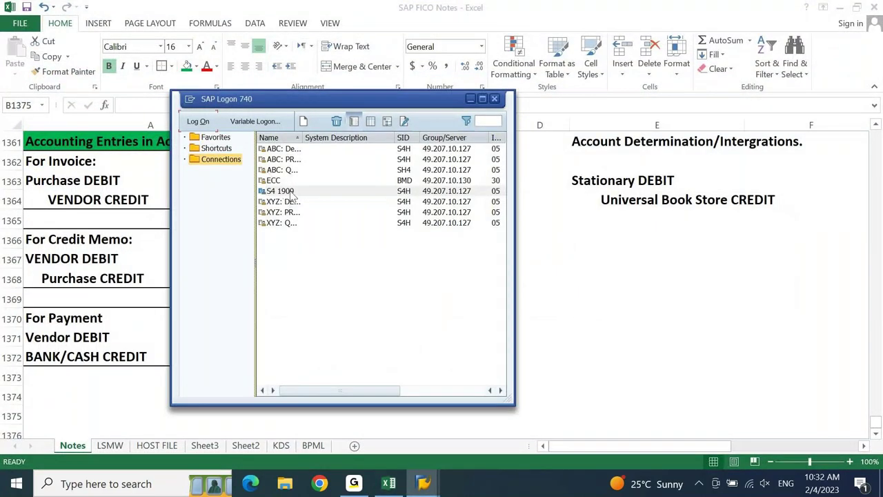
# - Log on to the S4 1909 system with the remembered user name
pyautogui.click(291, 193)
pyautogui.doubleClick(291, 193)
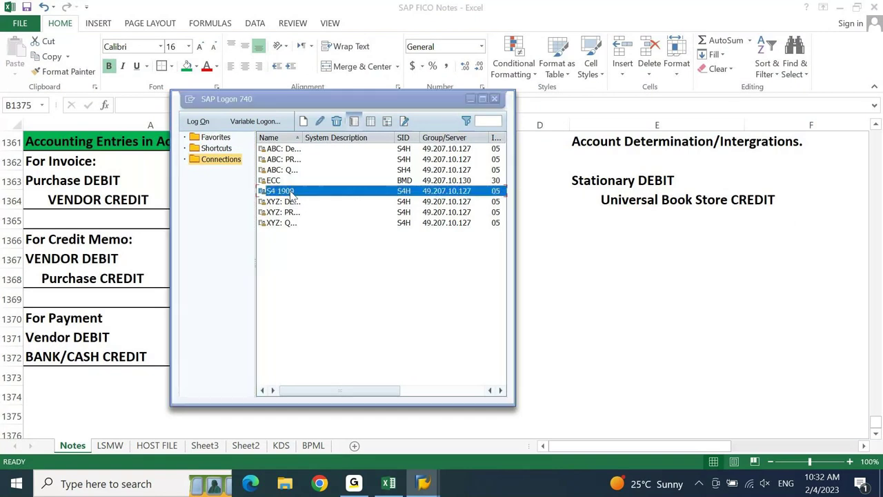
pyautogui.write('a')
pyautogui.press('Down')
pyautogui.press('Down')
pyautogui.press('Tab')
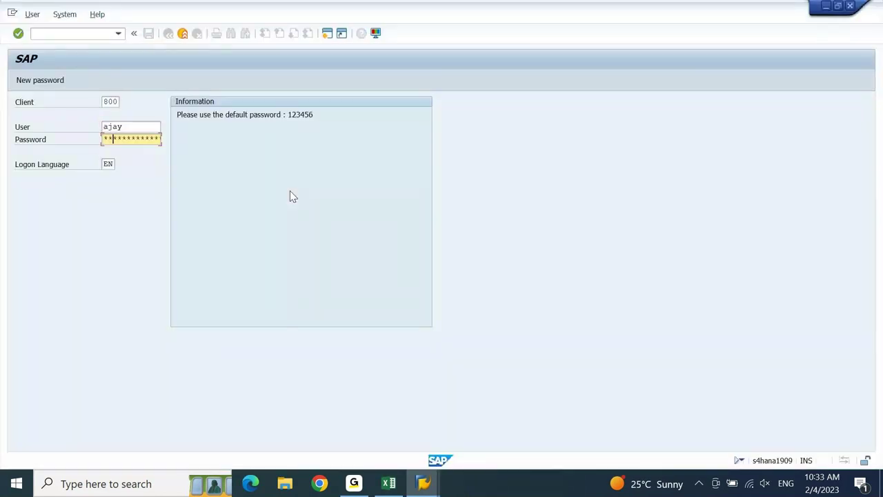
pyautogui.press('Return')
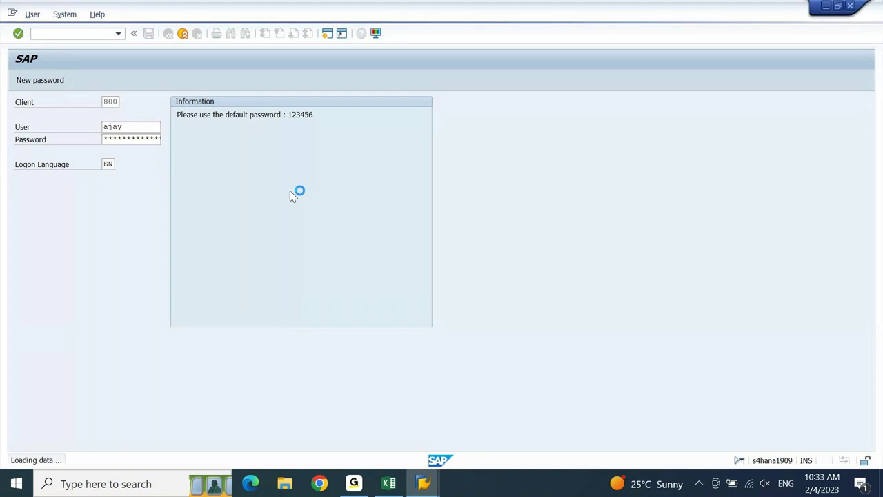
# - Retry transaction FS00, then return to the SAP FICO Notes workbook
pyautogui.write('fs00')
pyautogui.press('Return')
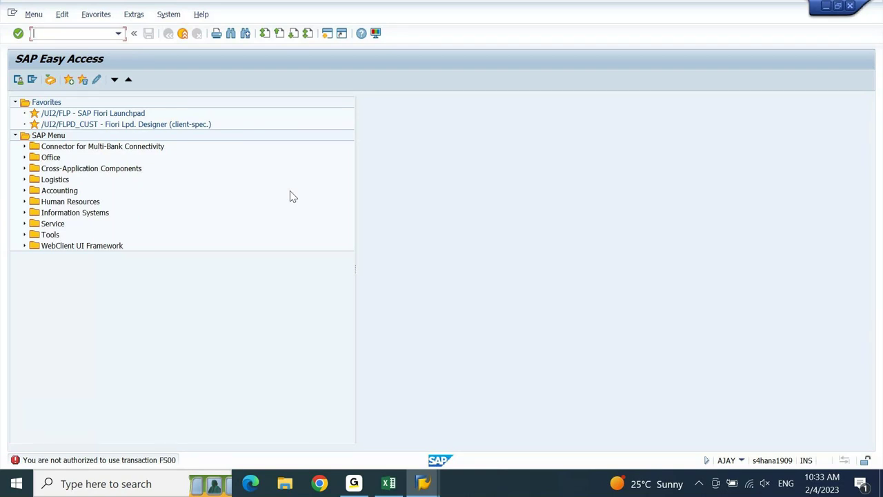
pyautogui.click(391, 483)
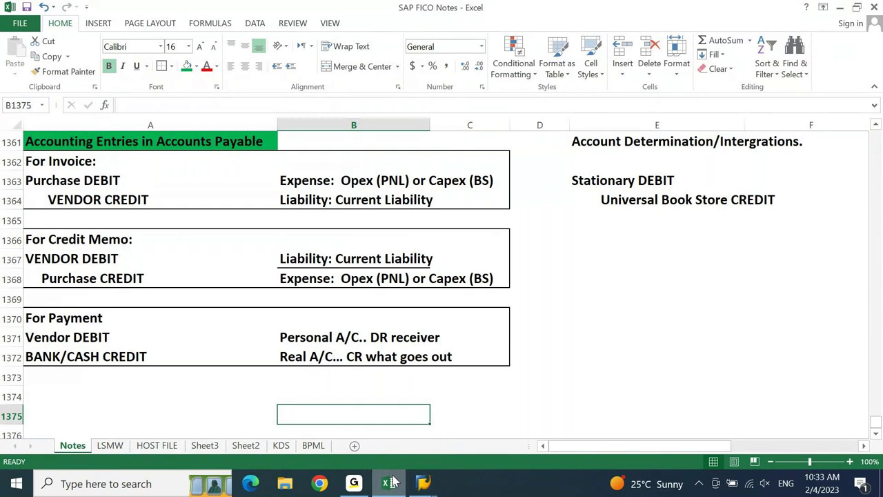
pyautogui.press('Left')
pyautogui.press('Up')
pyautogui.press('Up')
pyautogui.press('Up')
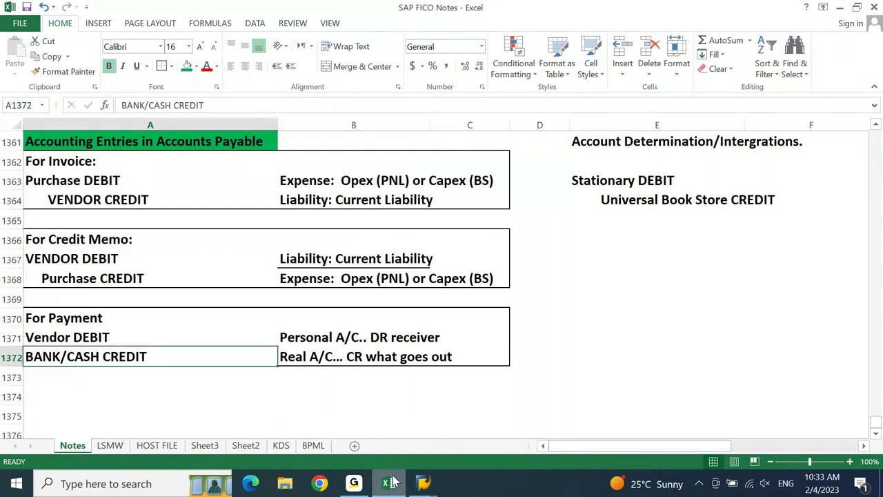
pyautogui.press('Down')
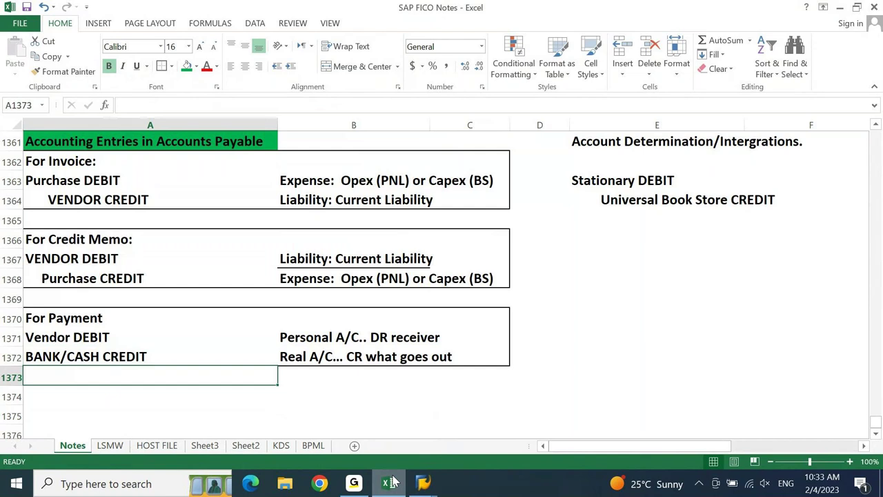
pyautogui.press('Down')
pyautogui.press('pageup')
pyautogui.press('pageup')
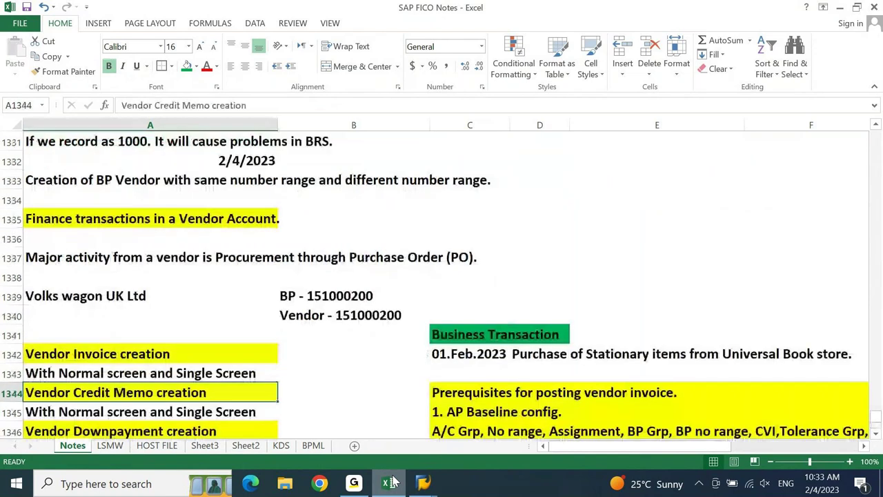
pyautogui.press('pagedown')
pyautogui.press('pagedown')
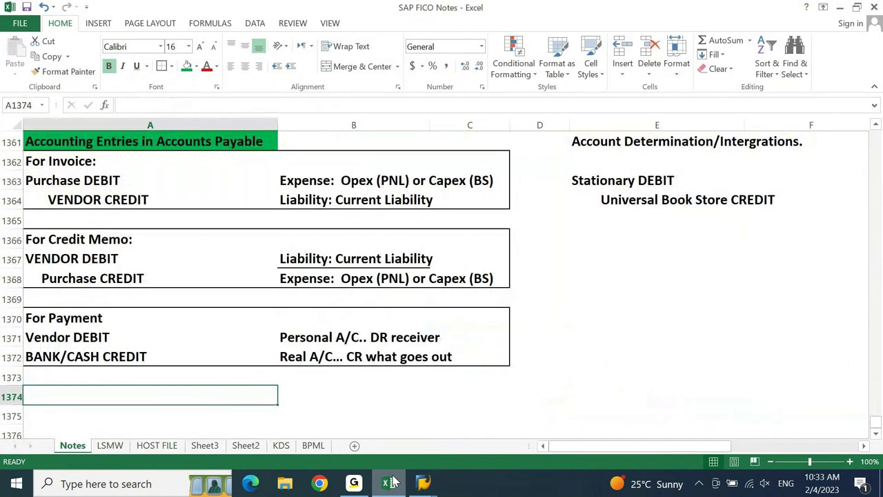
# - Run F-43 (Enter Vendor Invoice) in the other SAP session, then return to Excel
pyautogui.moveTo(423, 483)
pyautogui.moveTo(525, 453)
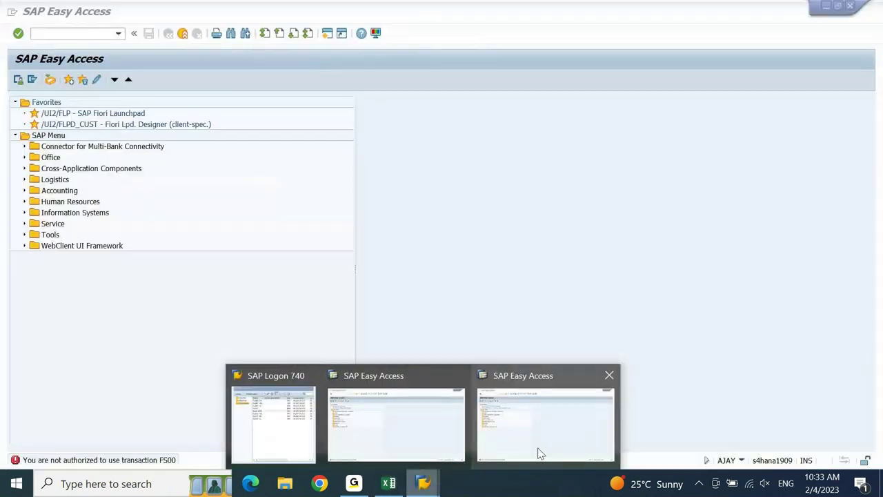
pyautogui.click(453, 438)
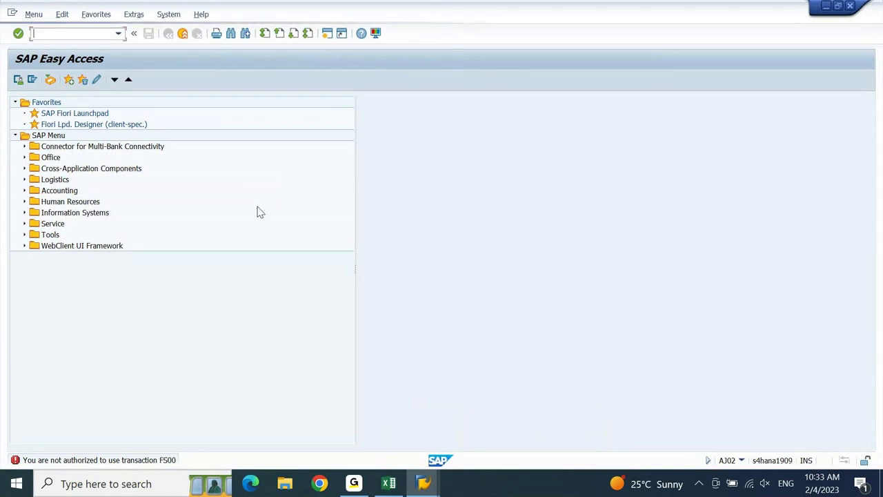
pyautogui.write('f')
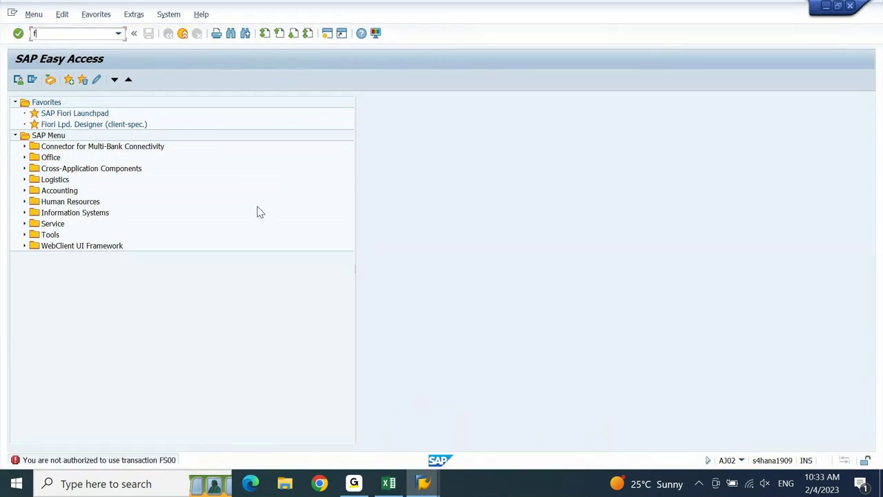
pyautogui.write('-43')
pyautogui.press('Return')
pyautogui.click(390, 482)
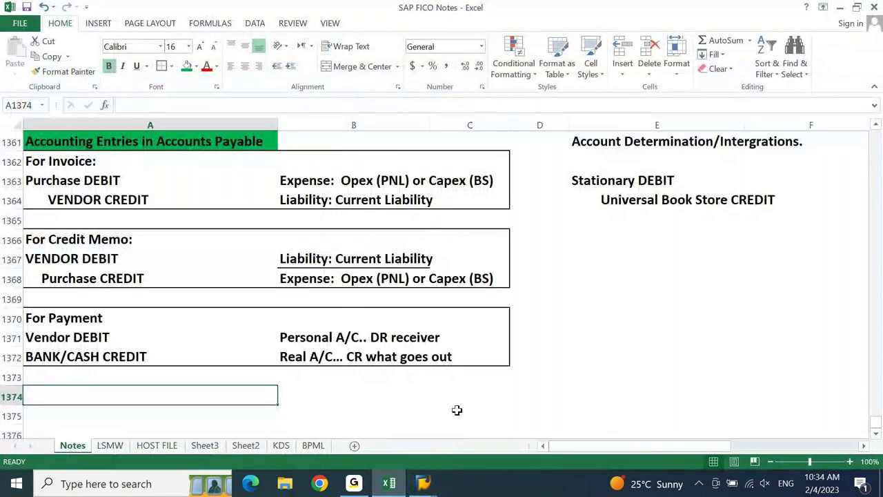
pyautogui.press('Up')
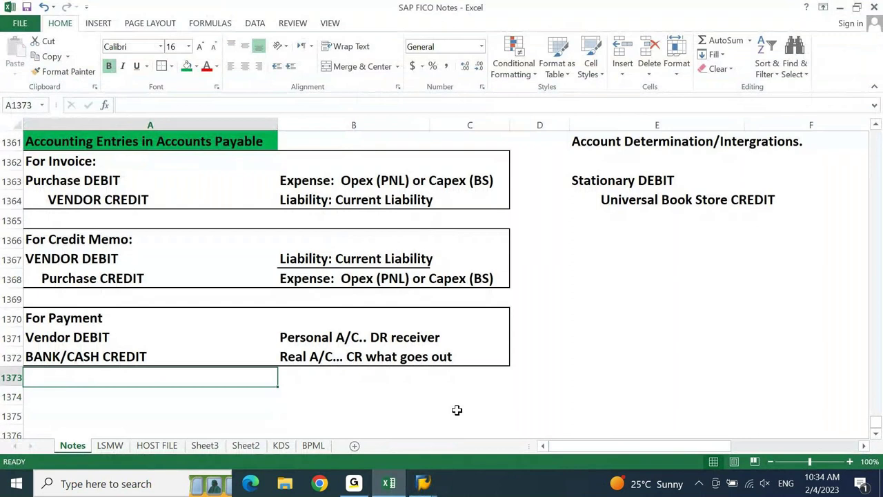
pyautogui.press('Up')
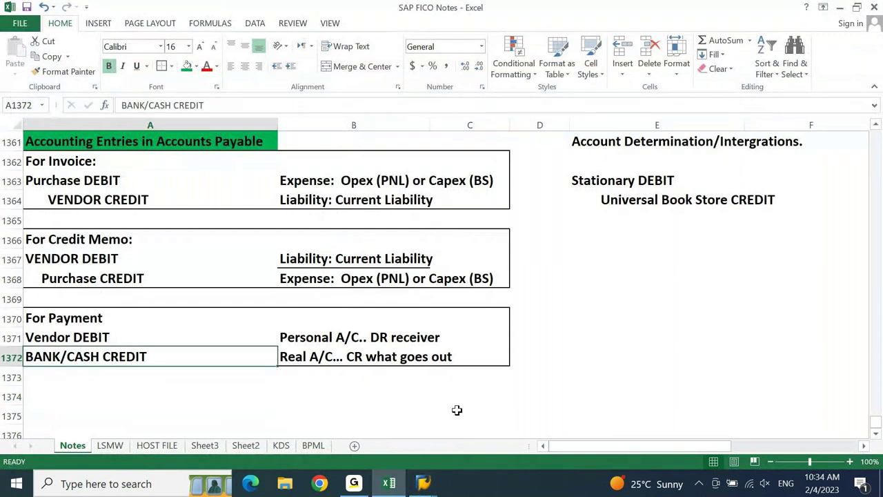